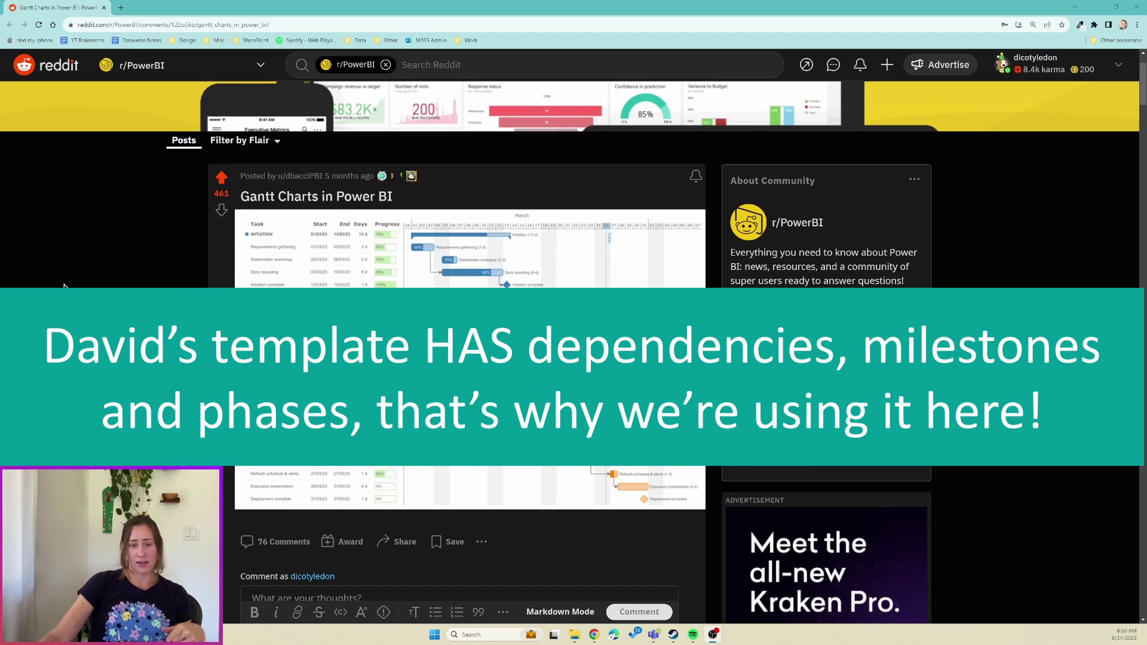
# Open the Deneb-Showcase GitHub link from the Reddit comment in a new tab
pyautogui.scroll(-1, 64, 287)
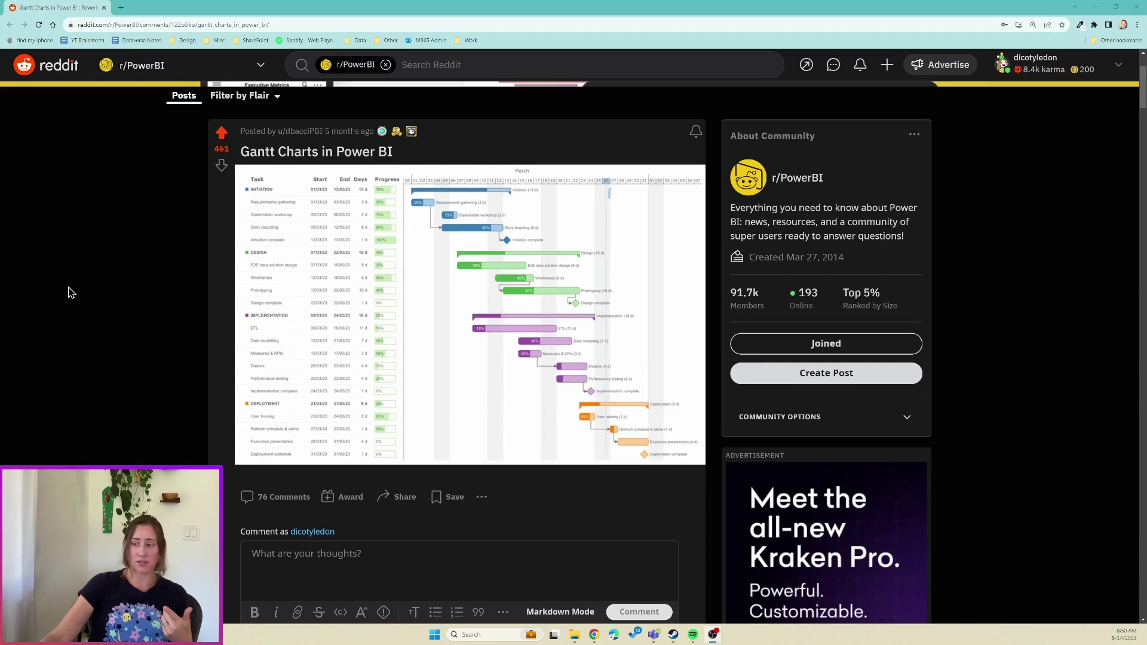
pyautogui.scroll(-2, 72, 293)
pyautogui.scroll(-5, 72, 293)
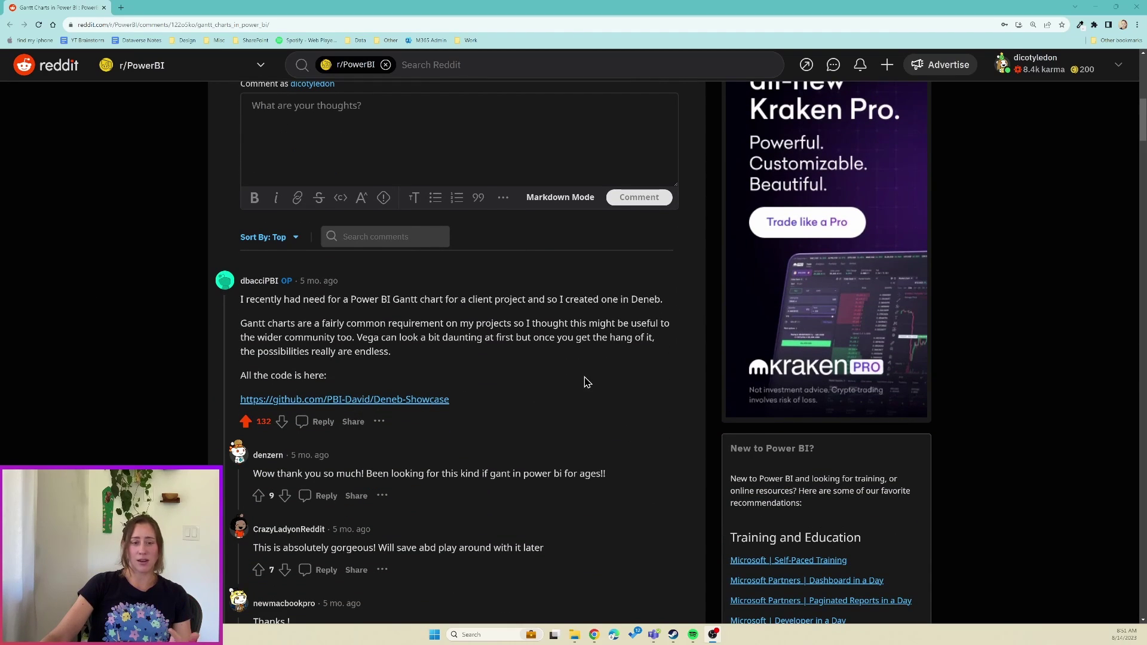
pyautogui.scroll(8, 585, 379)
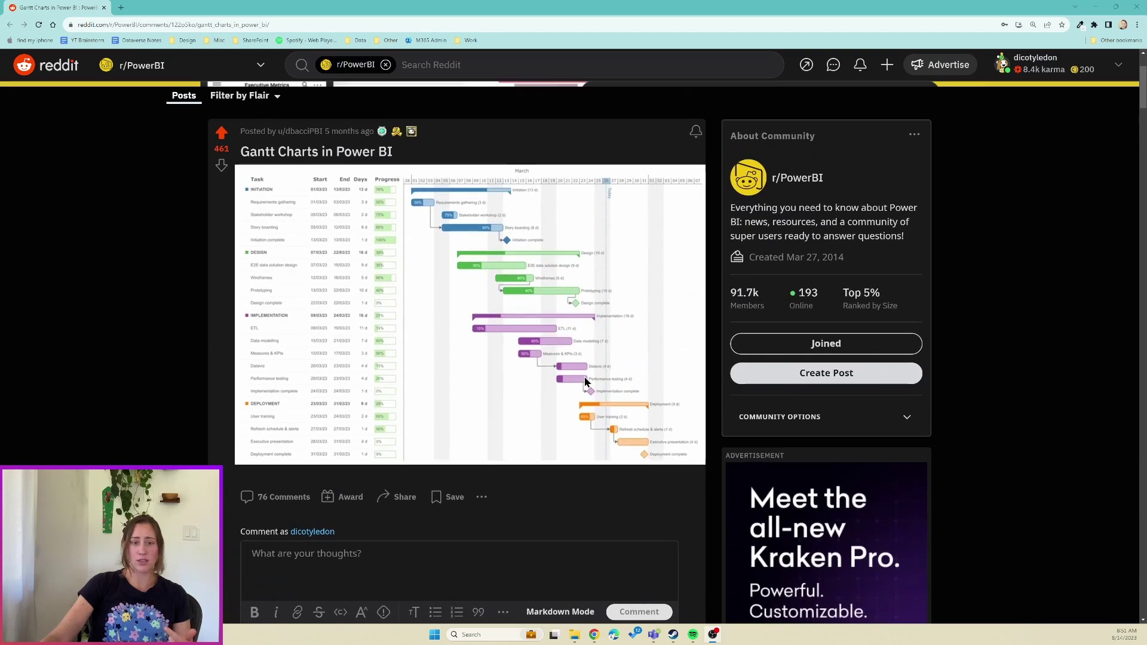
pyautogui.scroll(-2, 584, 381)
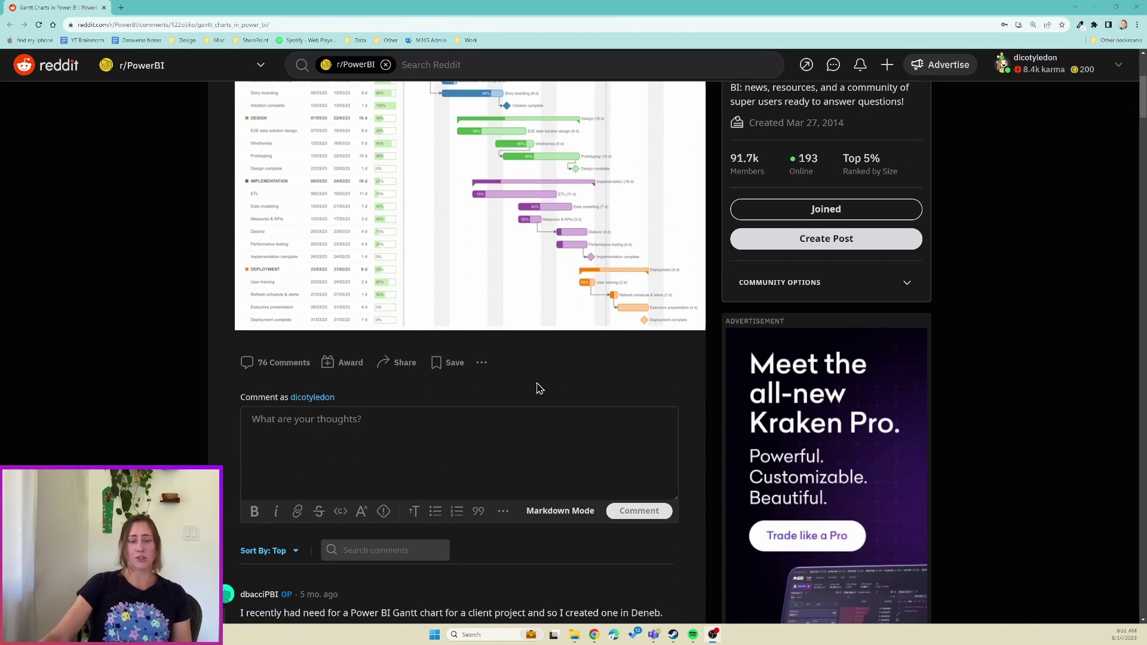
pyautogui.scroll(-2, 60, 316)
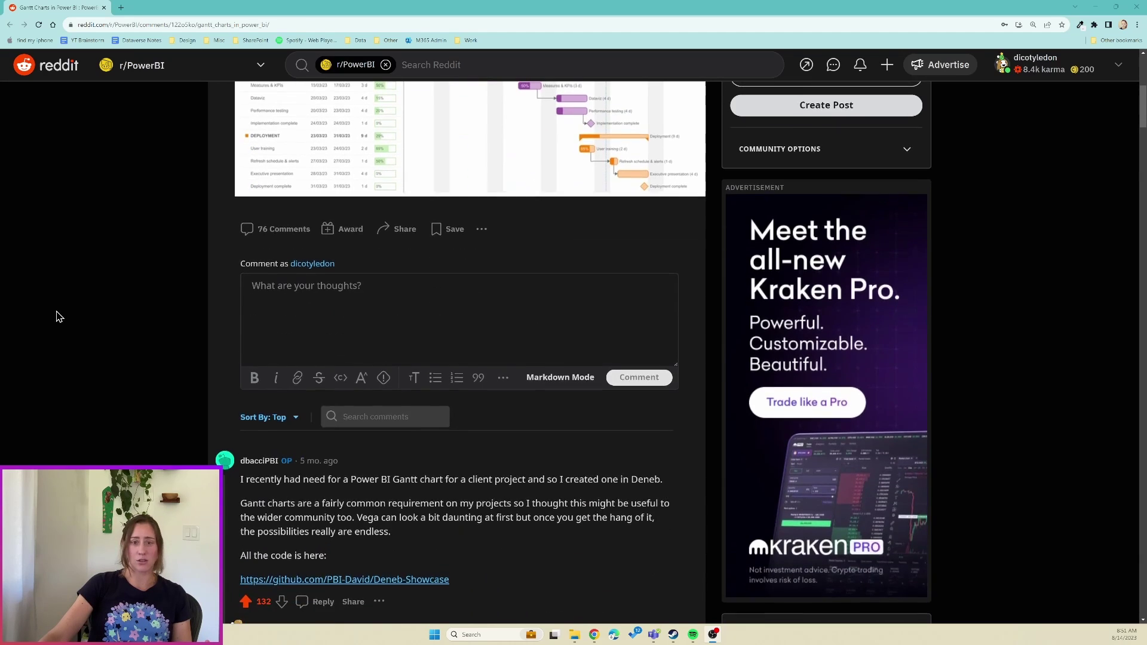
pyautogui.scroll(5, 60, 316)
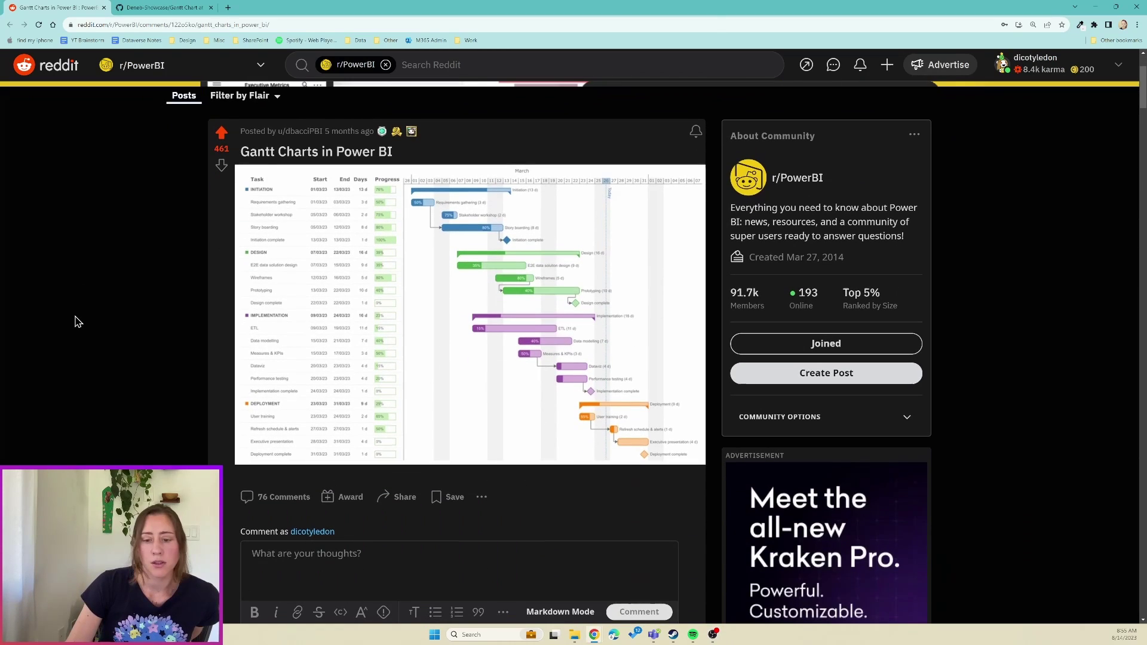
pyautogui.scroll(-5, 77, 319)
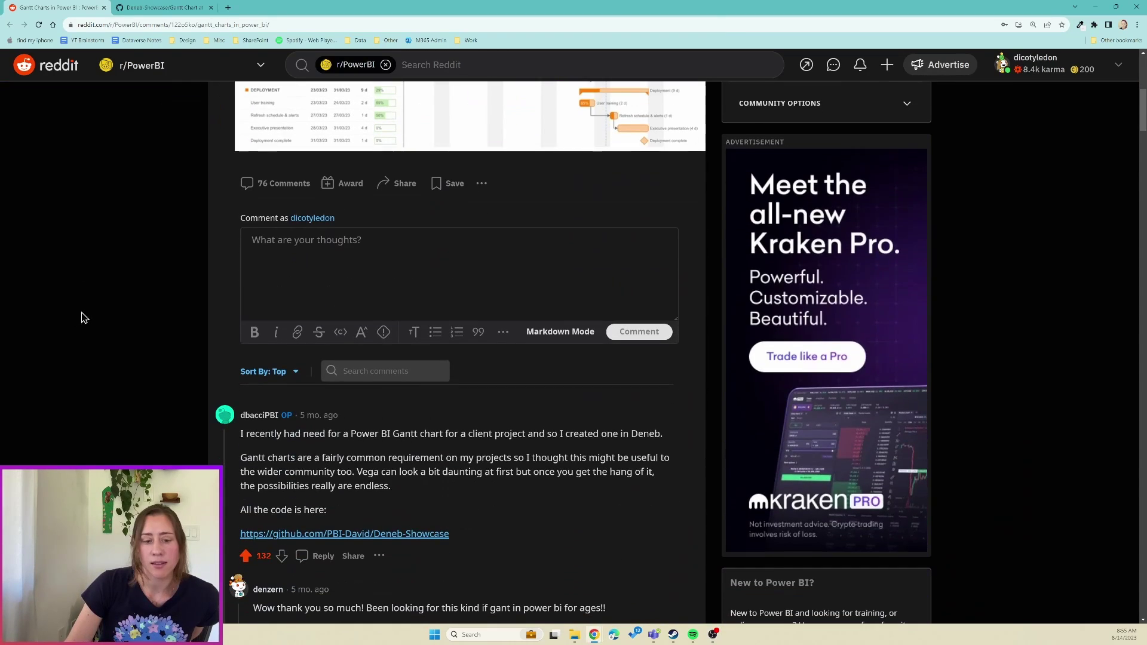
pyautogui.scroll(-2, 445, 450)
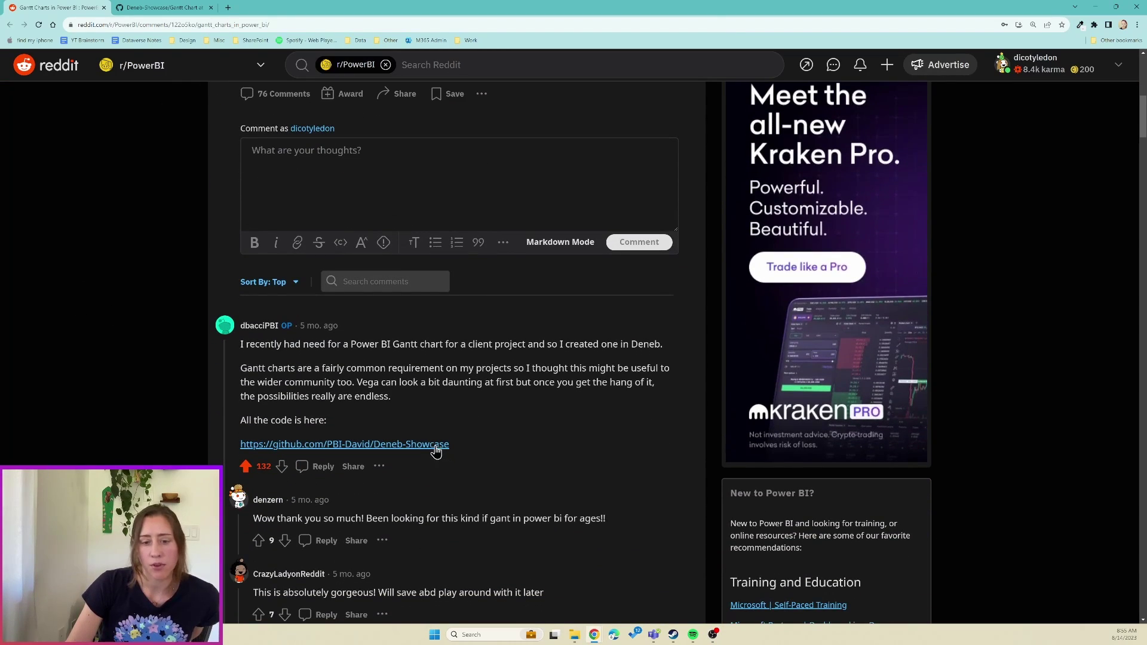
pyautogui.rightClick(437, 447)
pyautogui.click(481, 455)
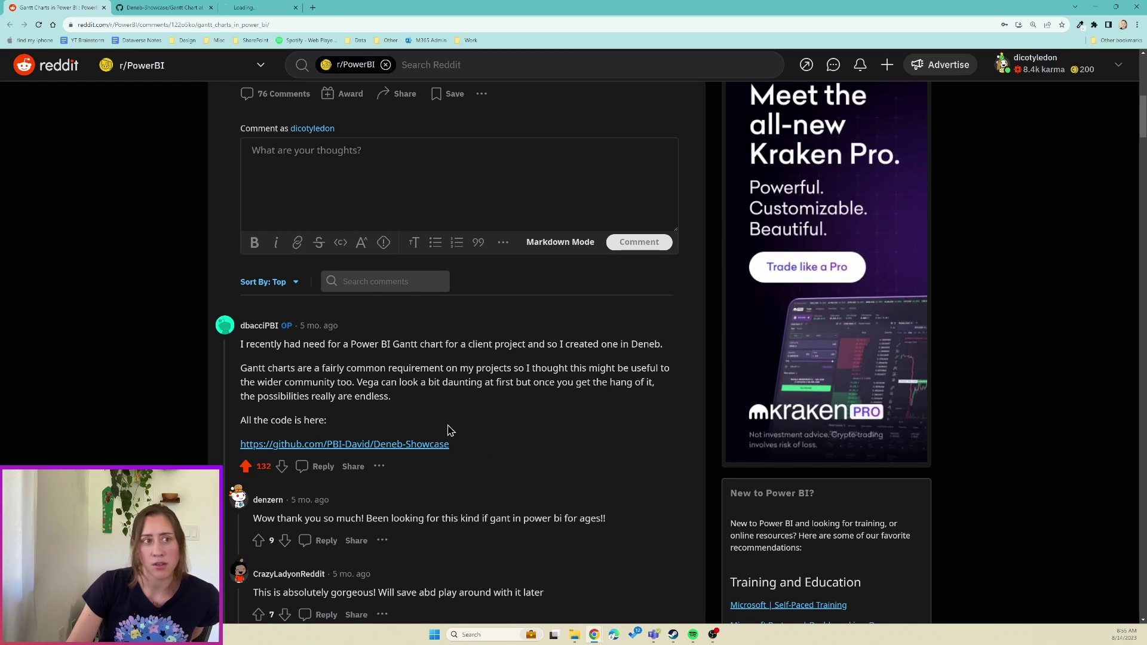
pyautogui.click(281, 7)
# Scroll through the Deneb-Showcase README of dataviz examples and back up
pyautogui.scroll(-5, 169, 374)
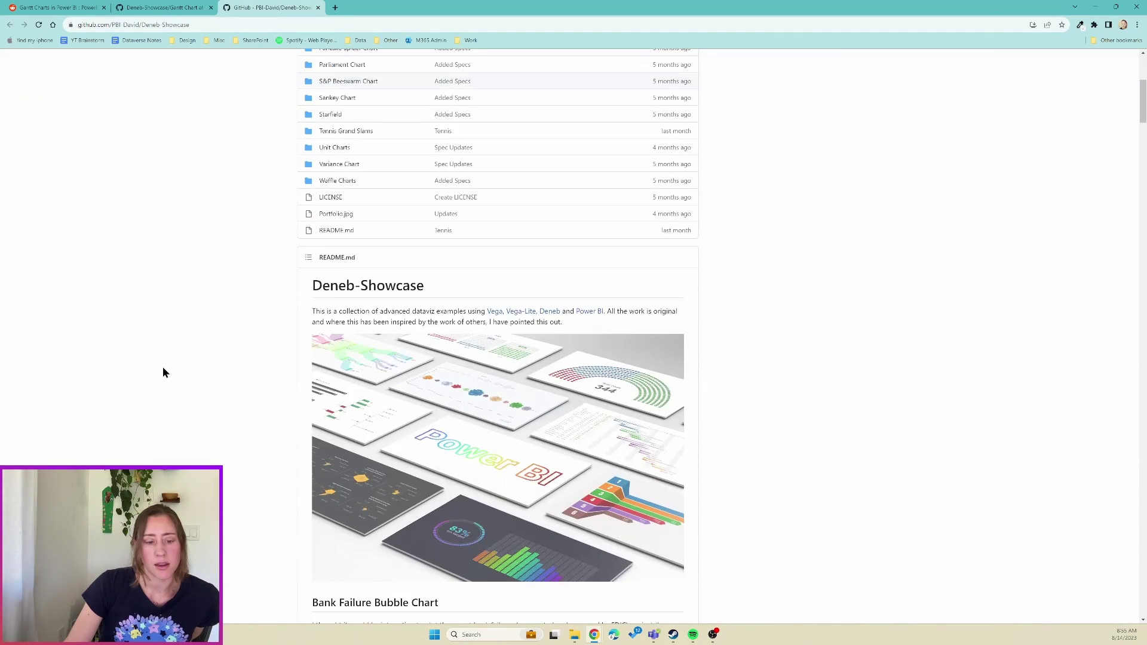
pyautogui.scroll(-3, 165, 370)
pyautogui.scroll(-15, 166, 372)
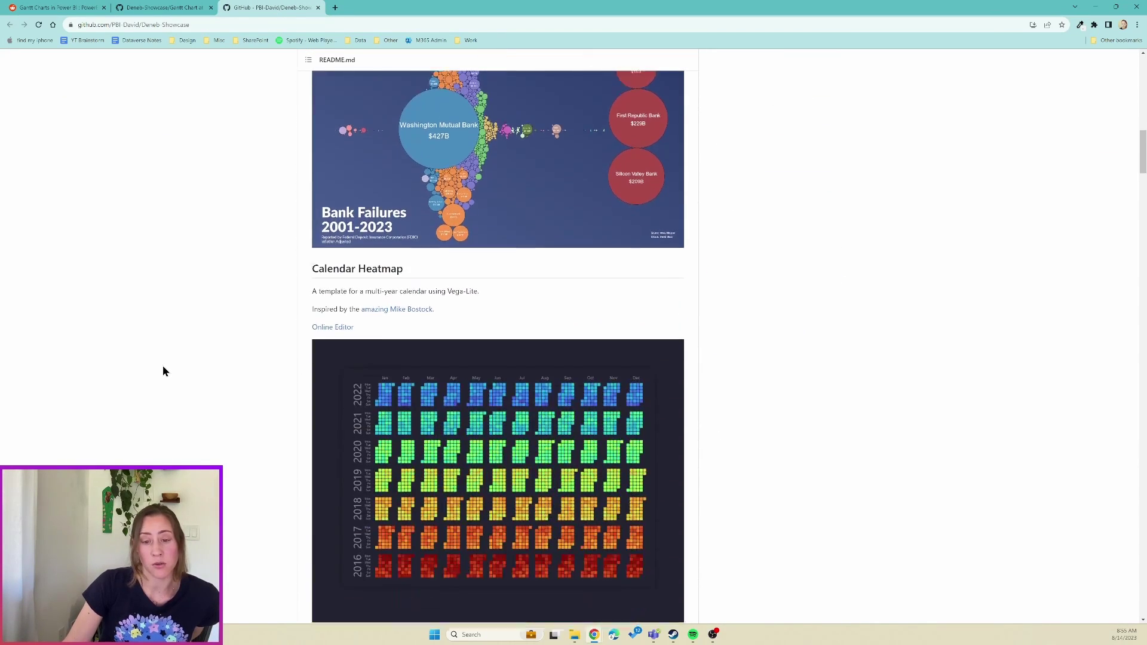
pyautogui.scroll(-8, 162, 366)
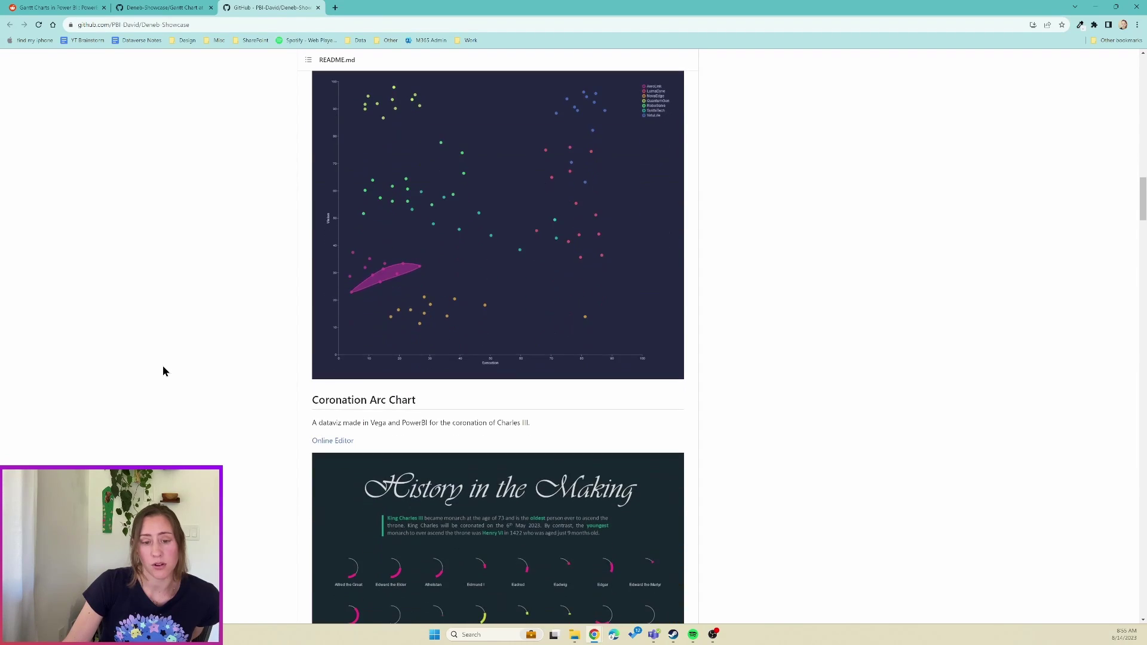
pyautogui.scroll(-12, 156, 371)
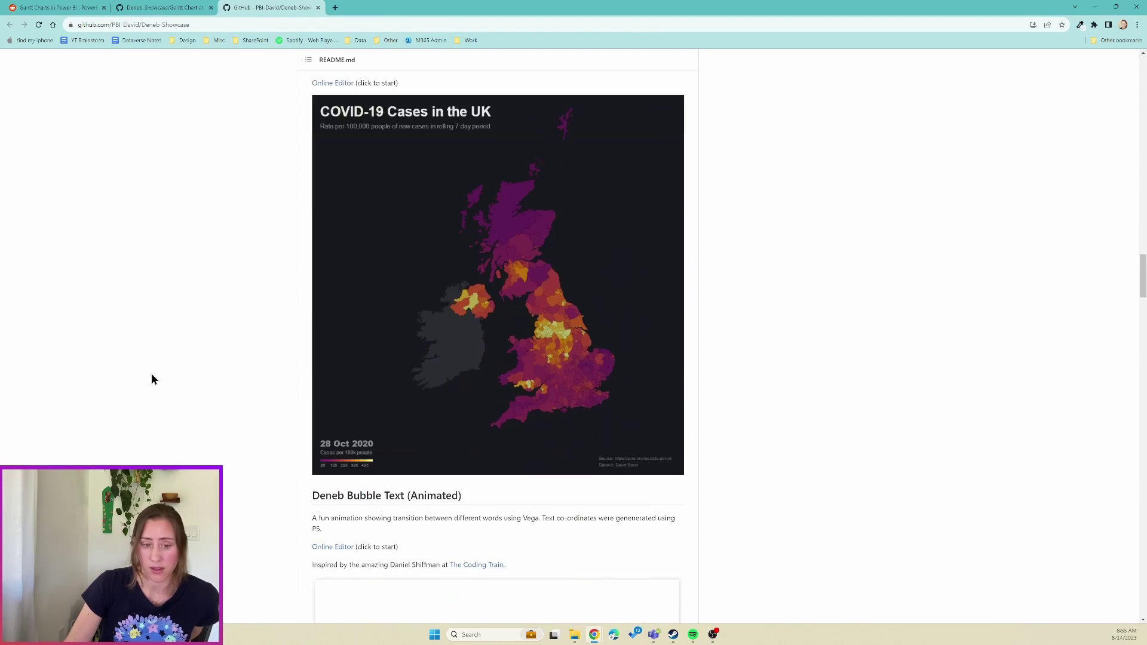
pyautogui.scroll(20, 148, 387)
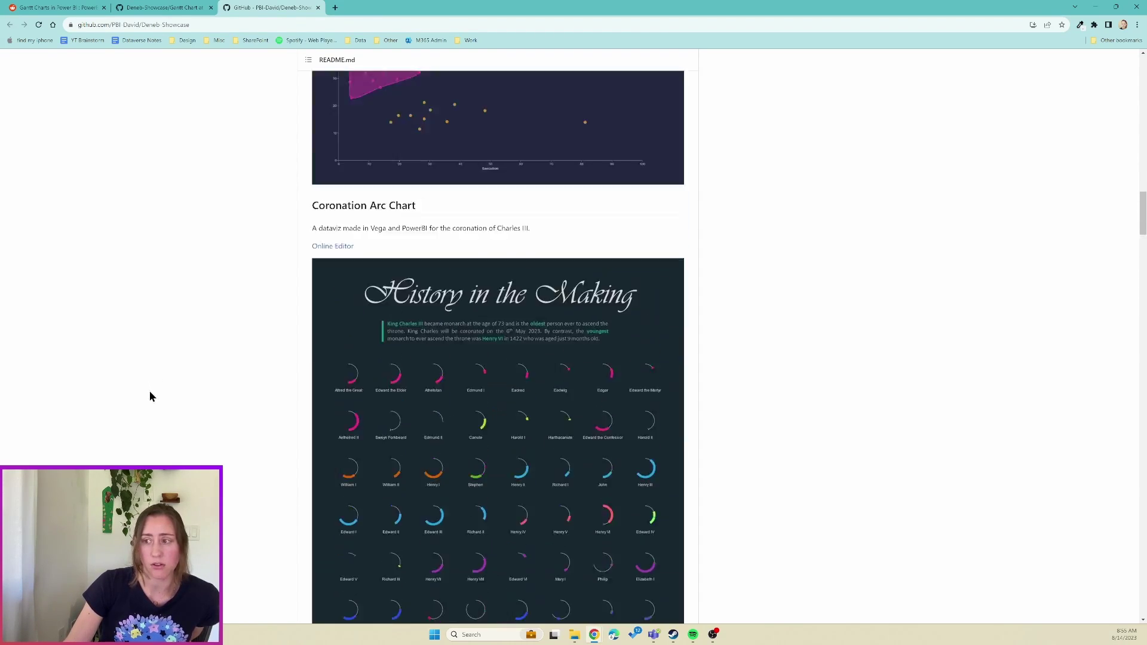
pyautogui.scroll(15, 146, 413)
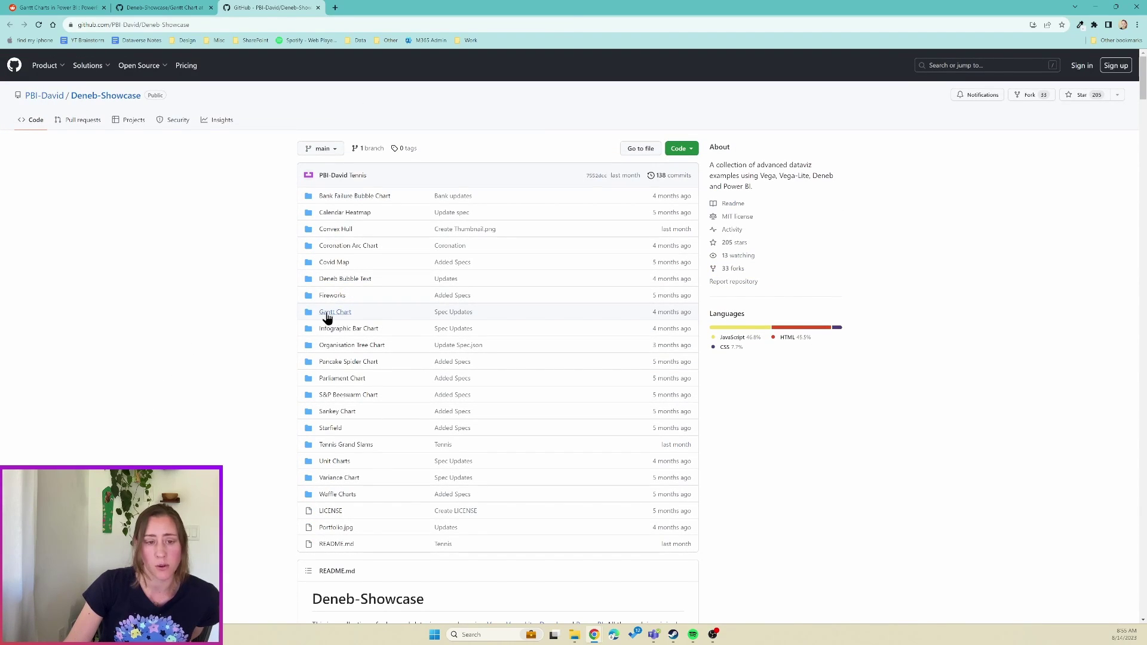
# Download the raw Gantt.pbix file from the repository's Gantt Chart folder
pyautogui.click(329, 312)
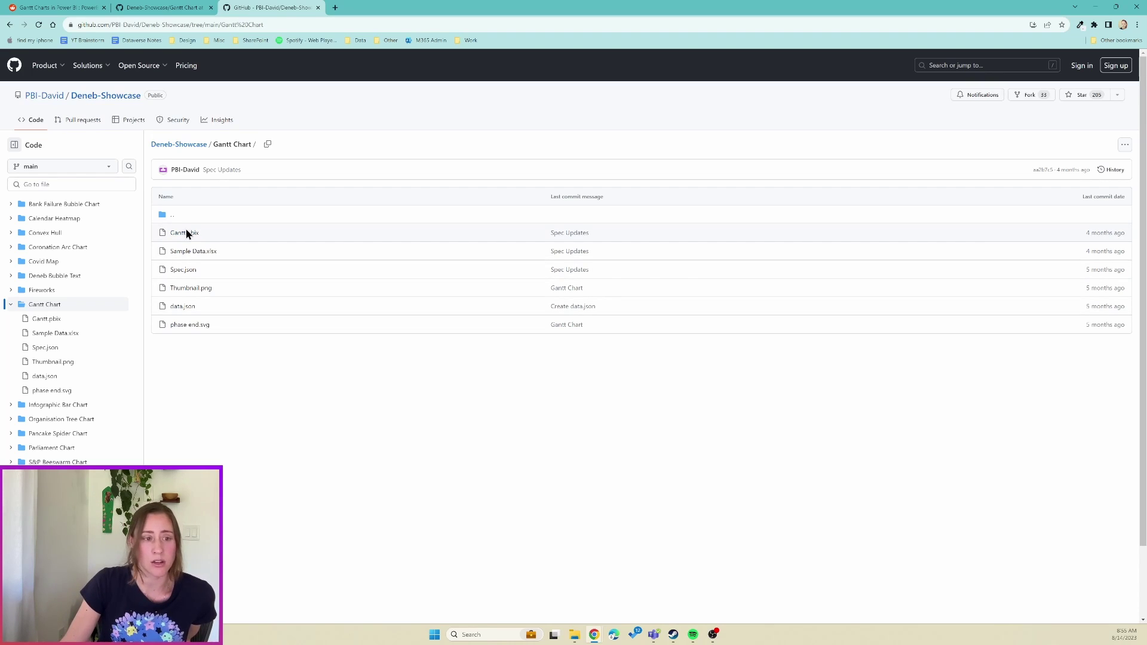
pyautogui.click(185, 230)
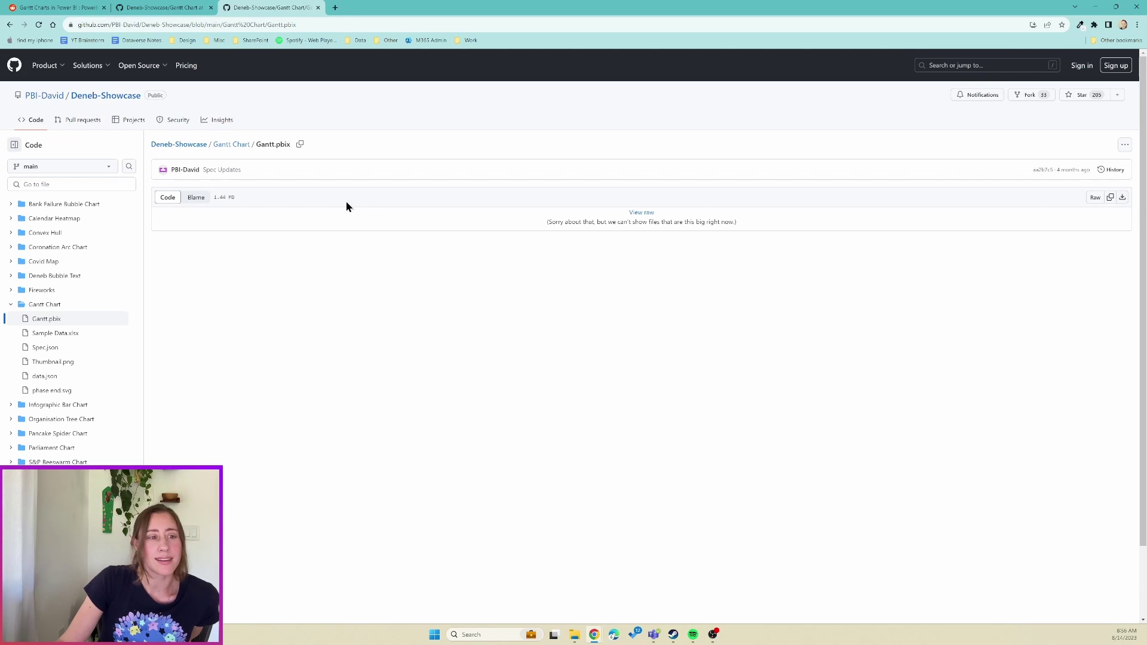
pyautogui.click(1122, 198)
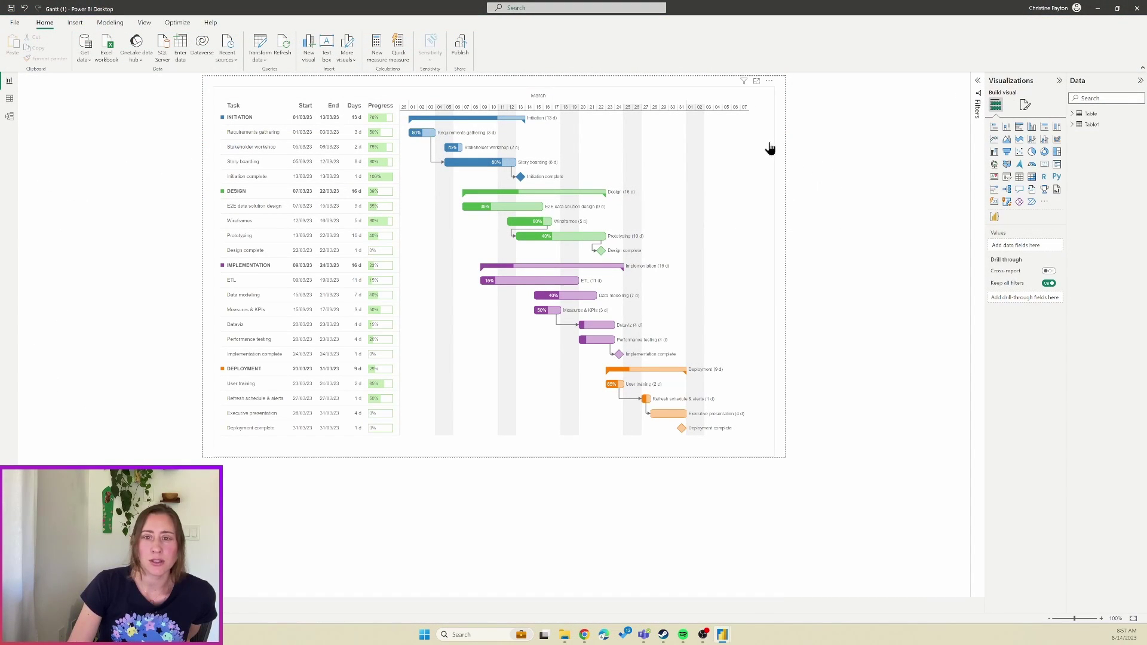
# Open the Gantt visual in the Deneb editor and select its entire Vega specification
pyautogui.click(770, 147)
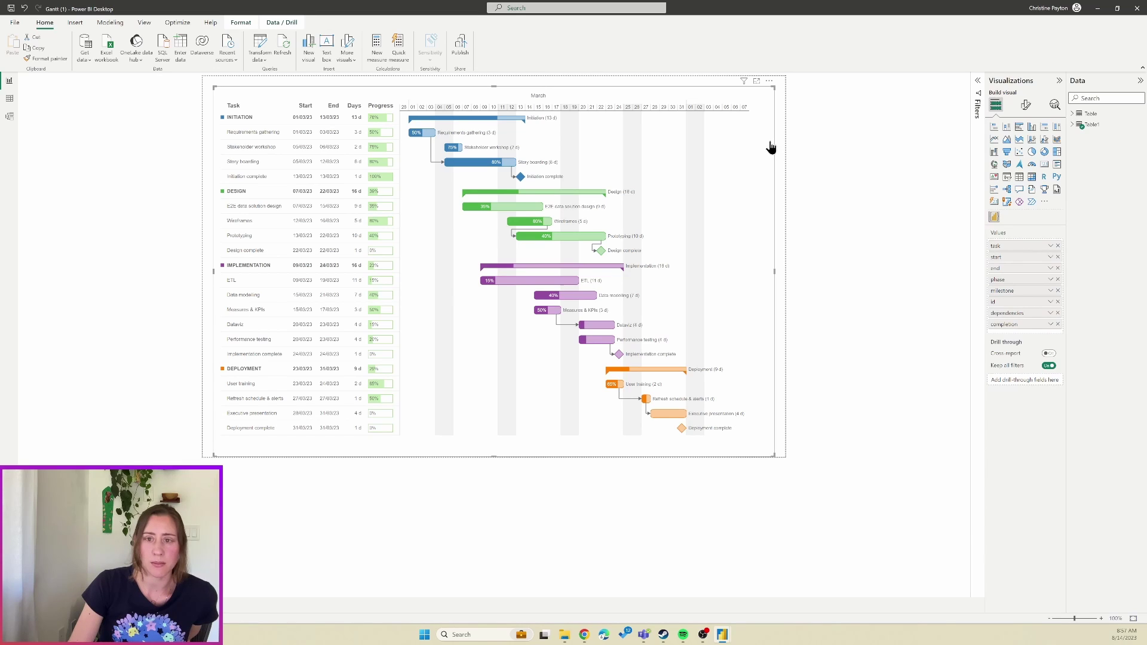
pyautogui.click(769, 82)
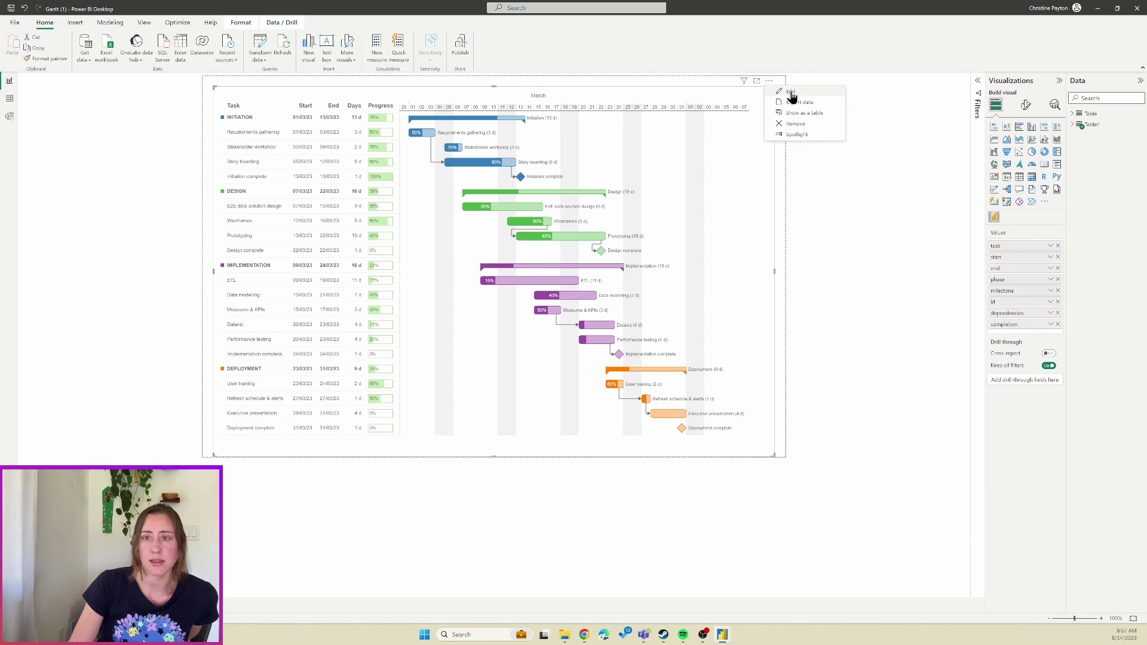
pyautogui.click(791, 91)
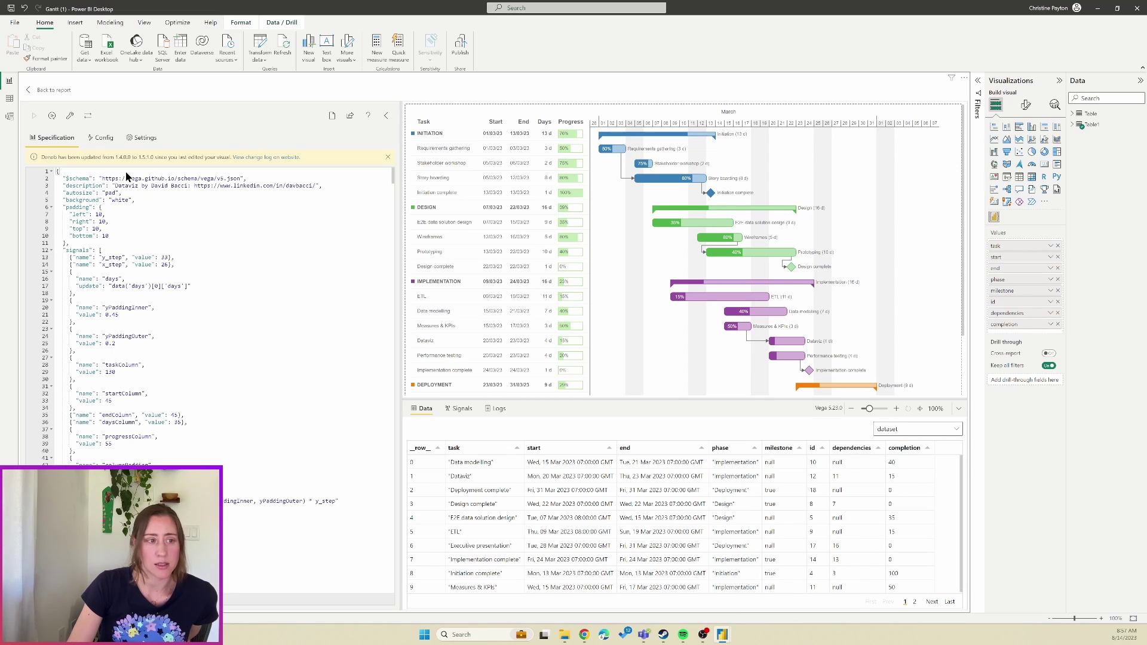
pyautogui.click(80, 192)
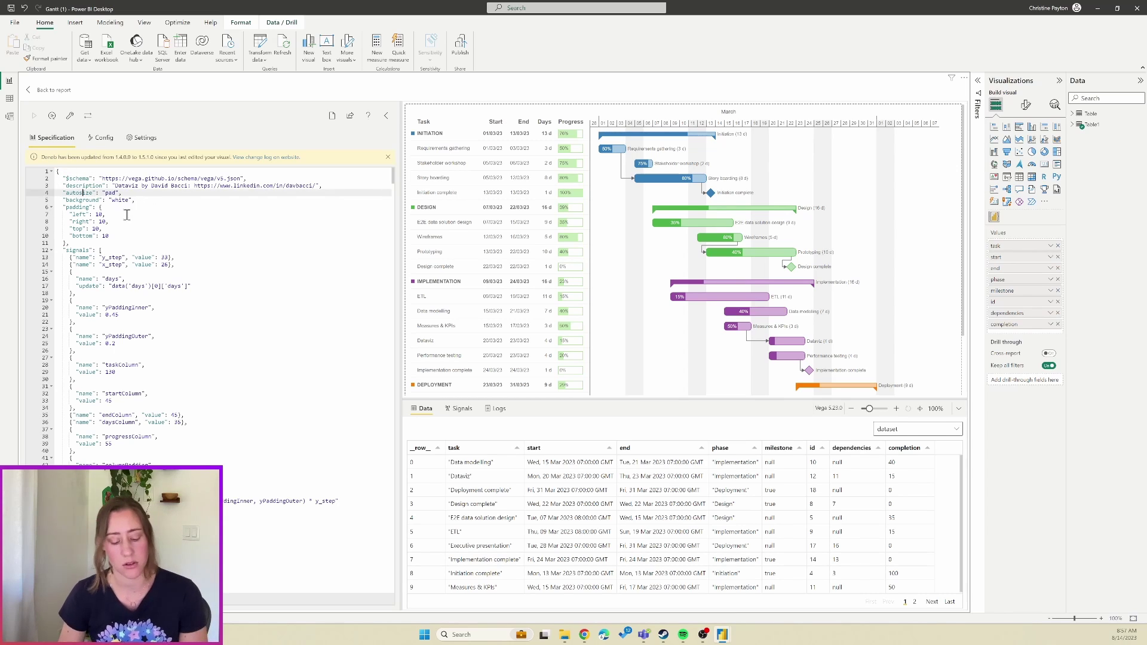
pyautogui.hotkey('ctrl', 'a')
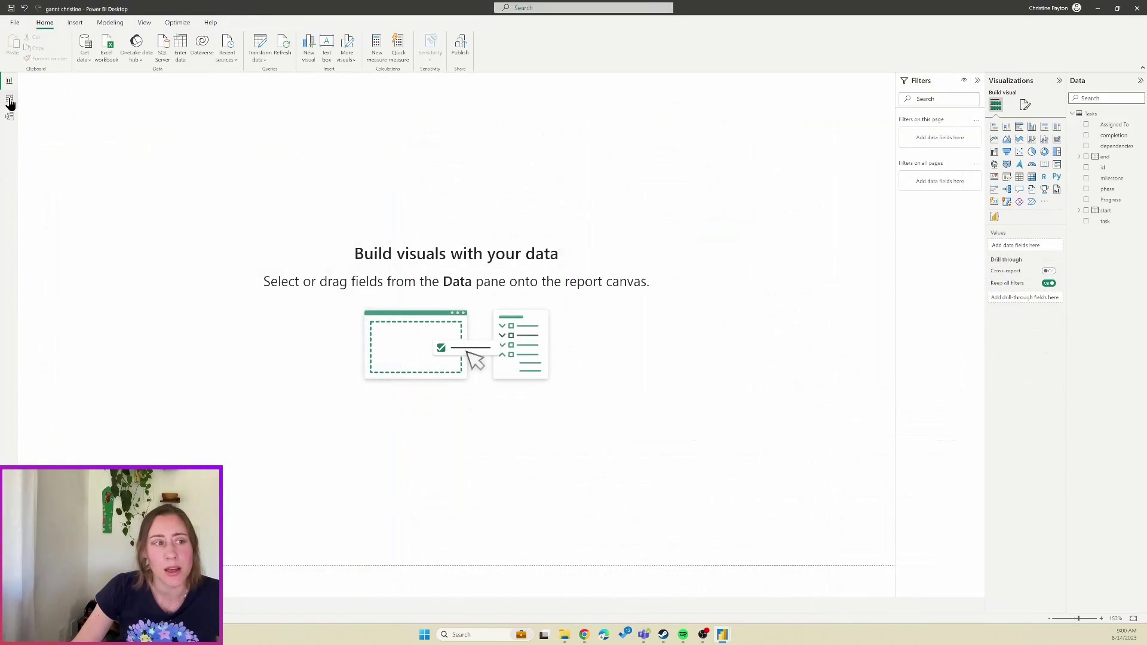
# Switch to the Tasks report window, check the Tasks table, and return to Report view
pyautogui.click(10, 100)
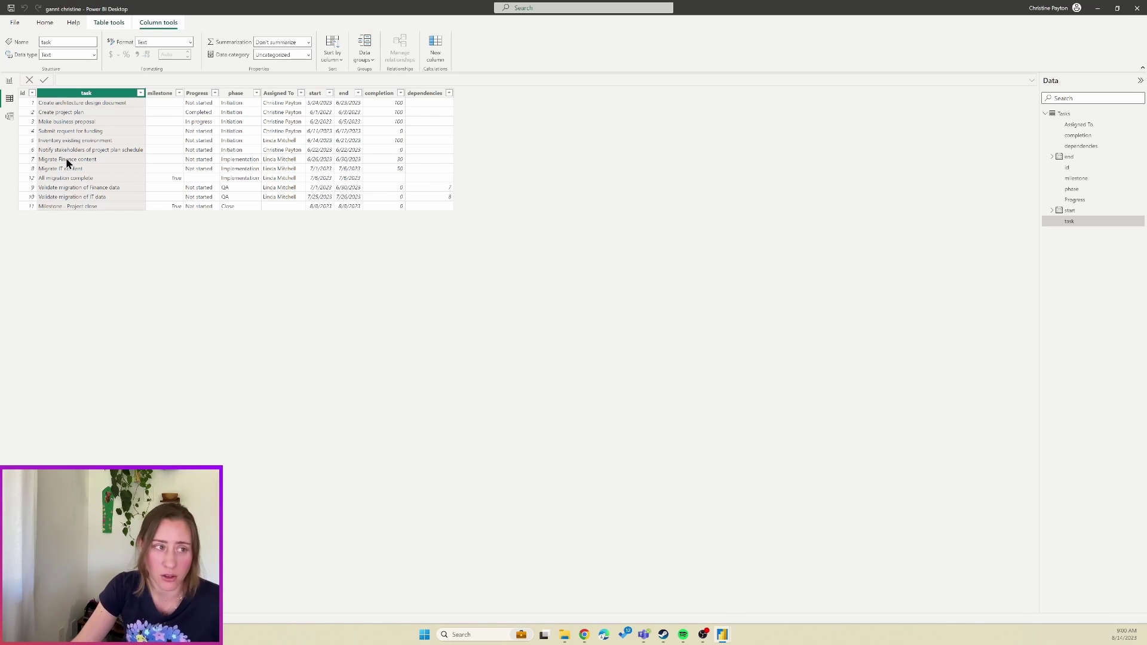
pyautogui.click(10, 81)
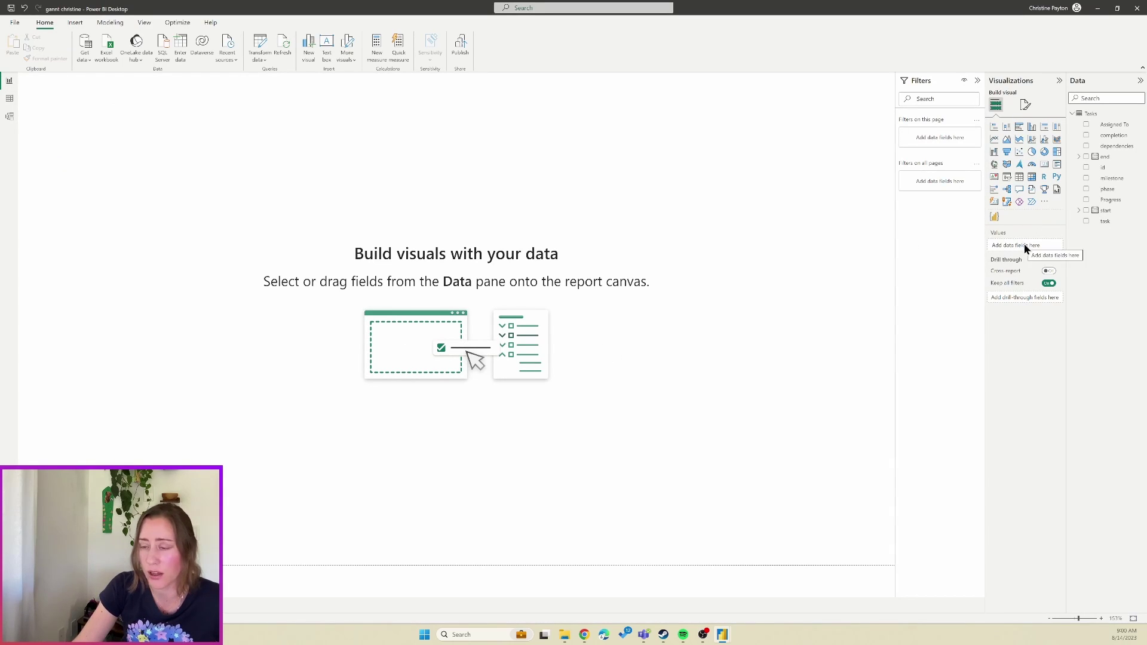
pyautogui.click(9, 99)
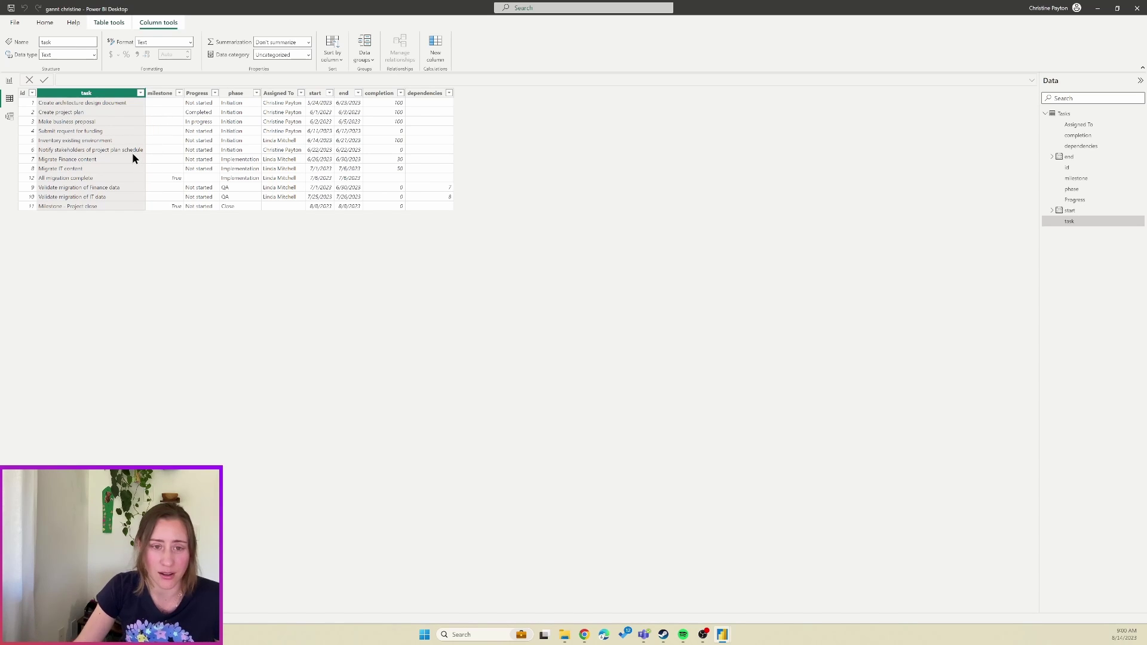
pyautogui.click(9, 80)
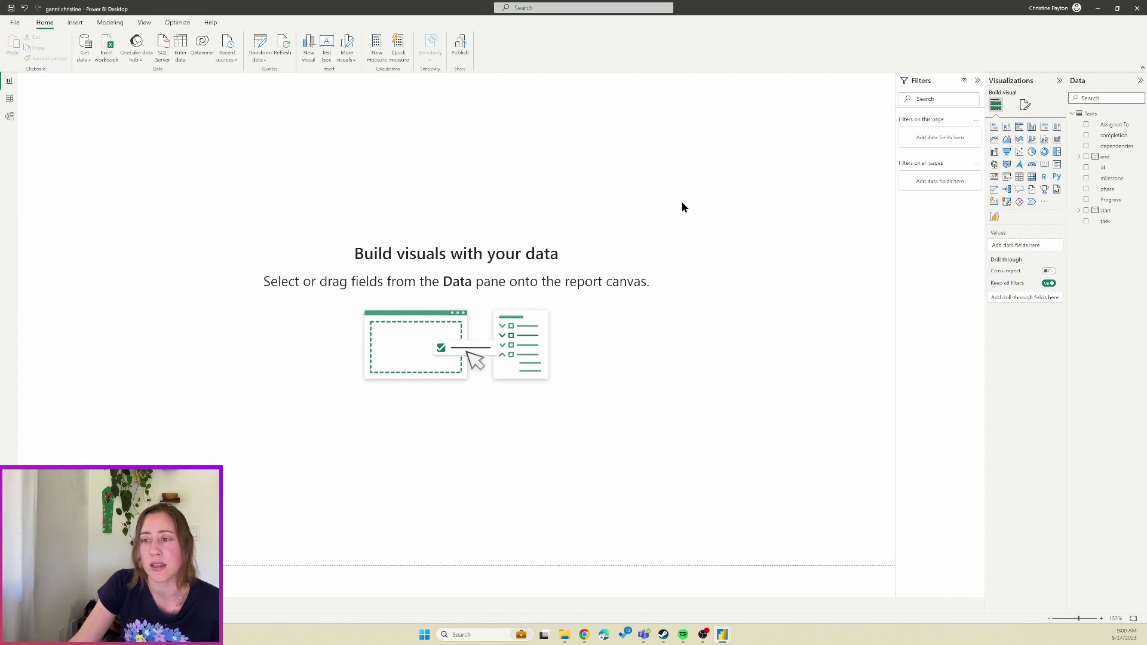
# Search the visuals store for 'deneb', add the Deneb visual, and close the store
pyautogui.click(1045, 205)
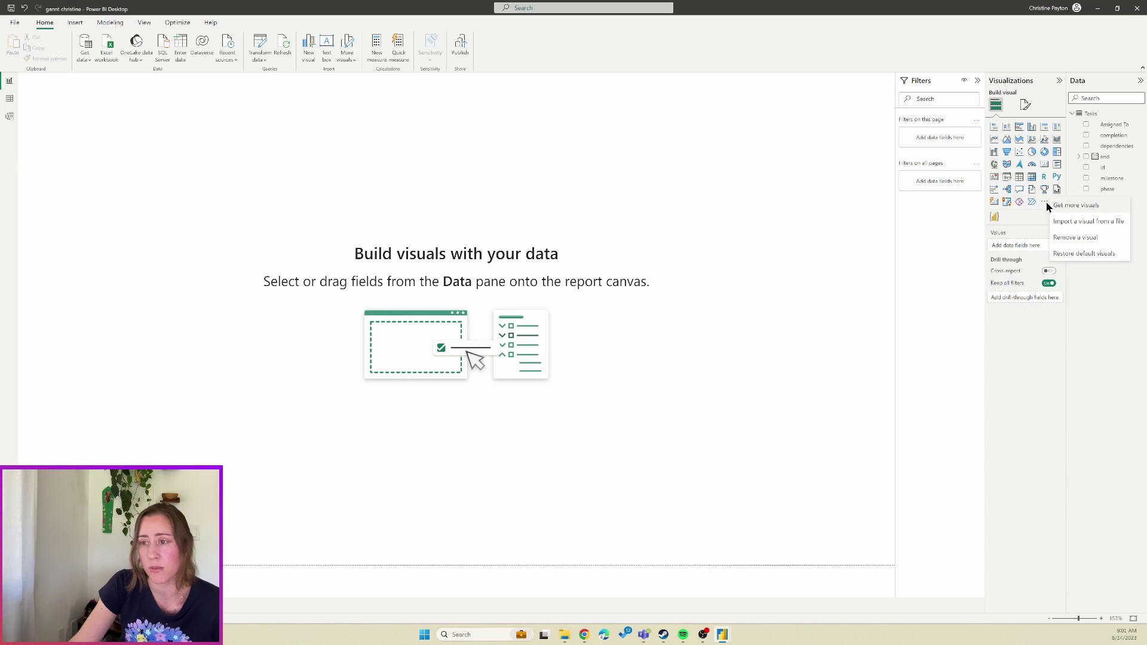
pyautogui.click(1078, 206)
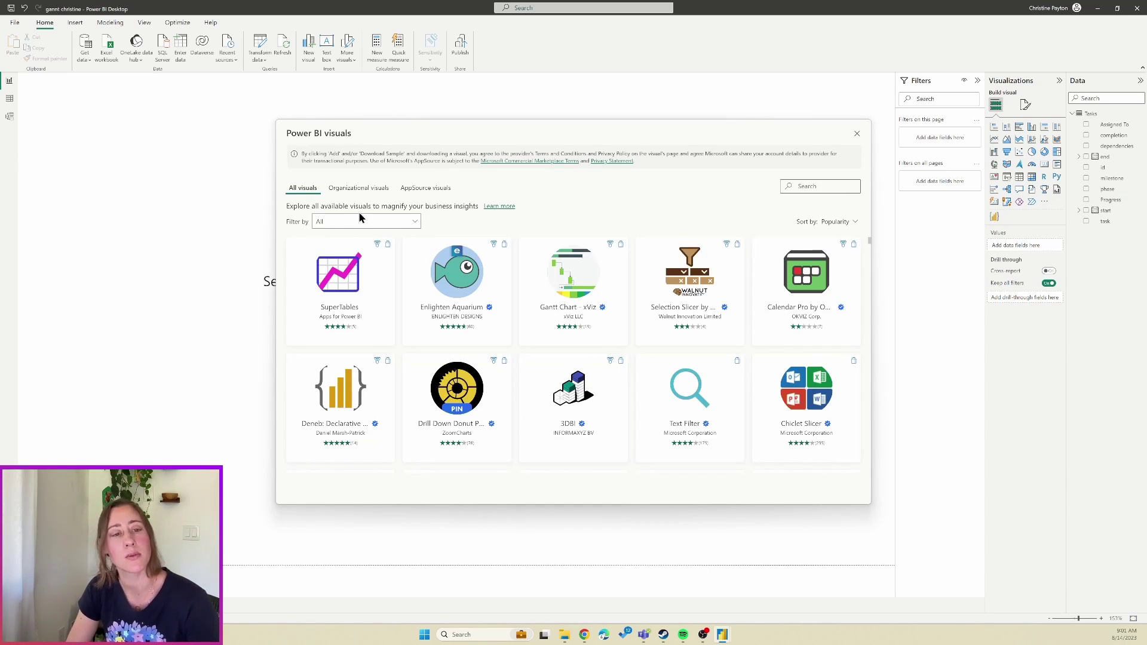
pyautogui.click(837, 185)
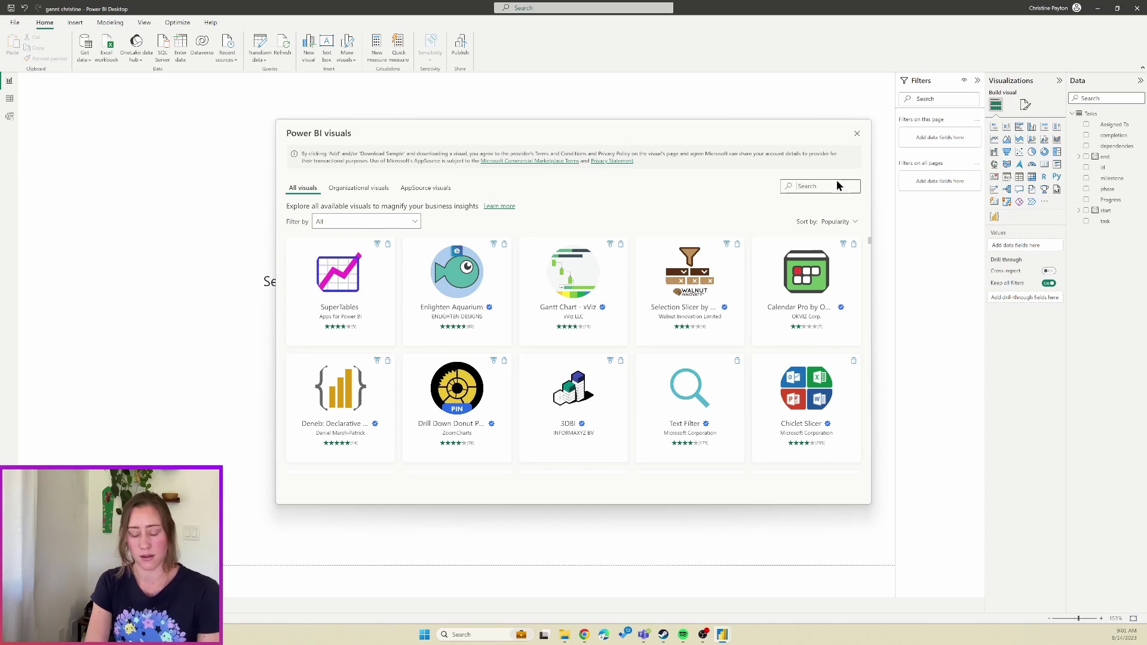
pyautogui.write('deneb')
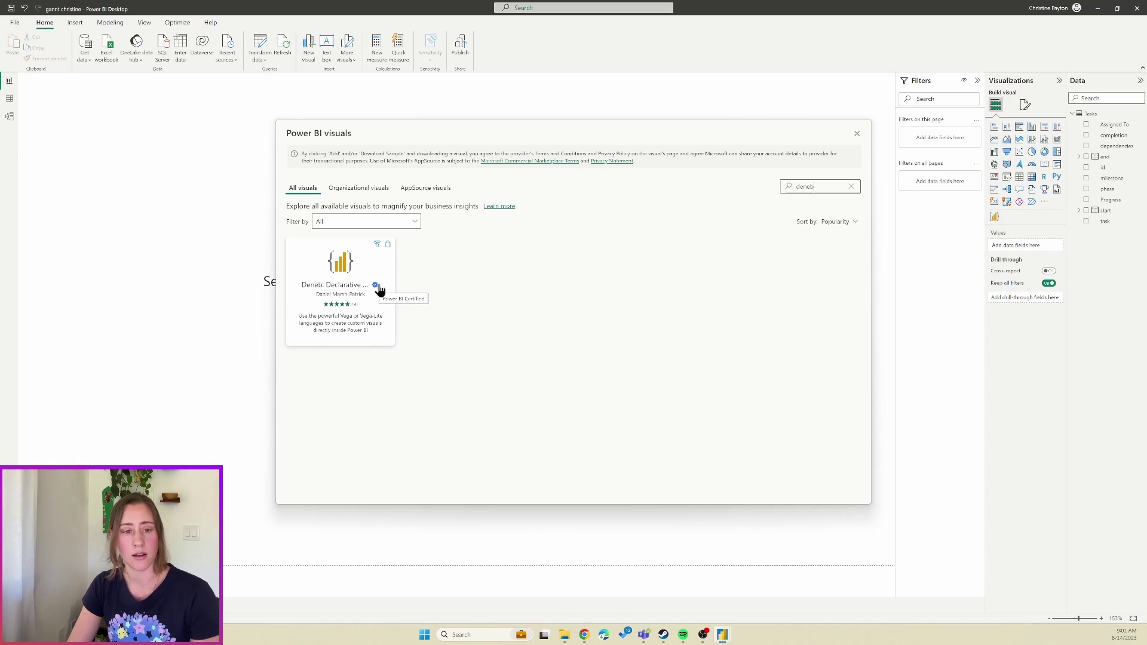
pyautogui.click(378, 292)
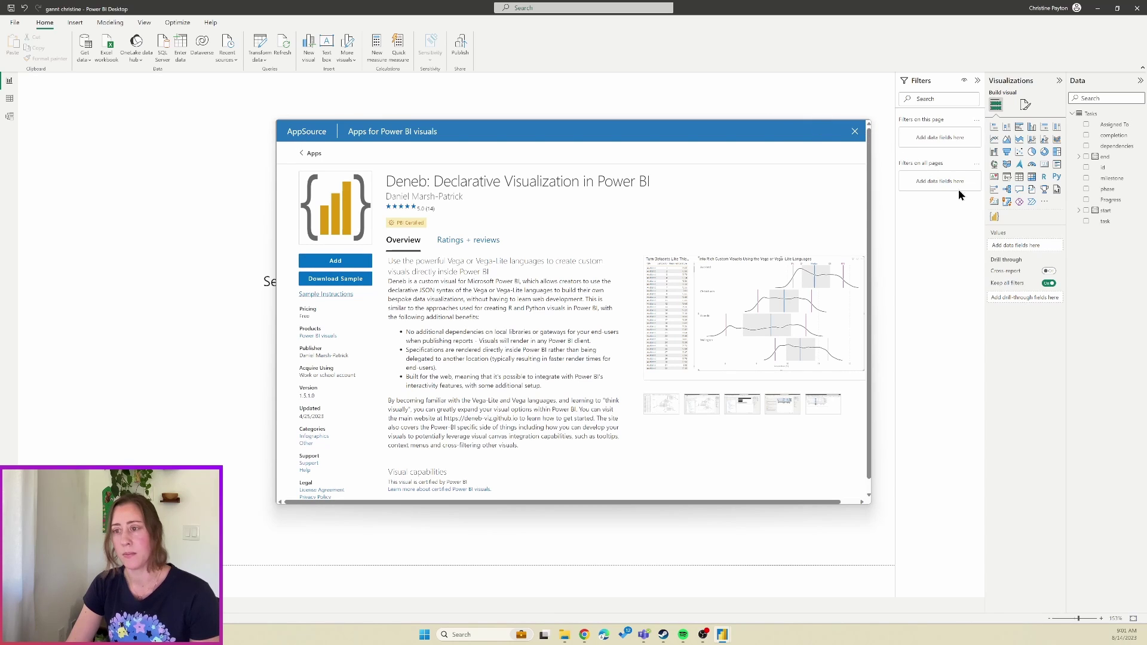
pyautogui.click(851, 130)
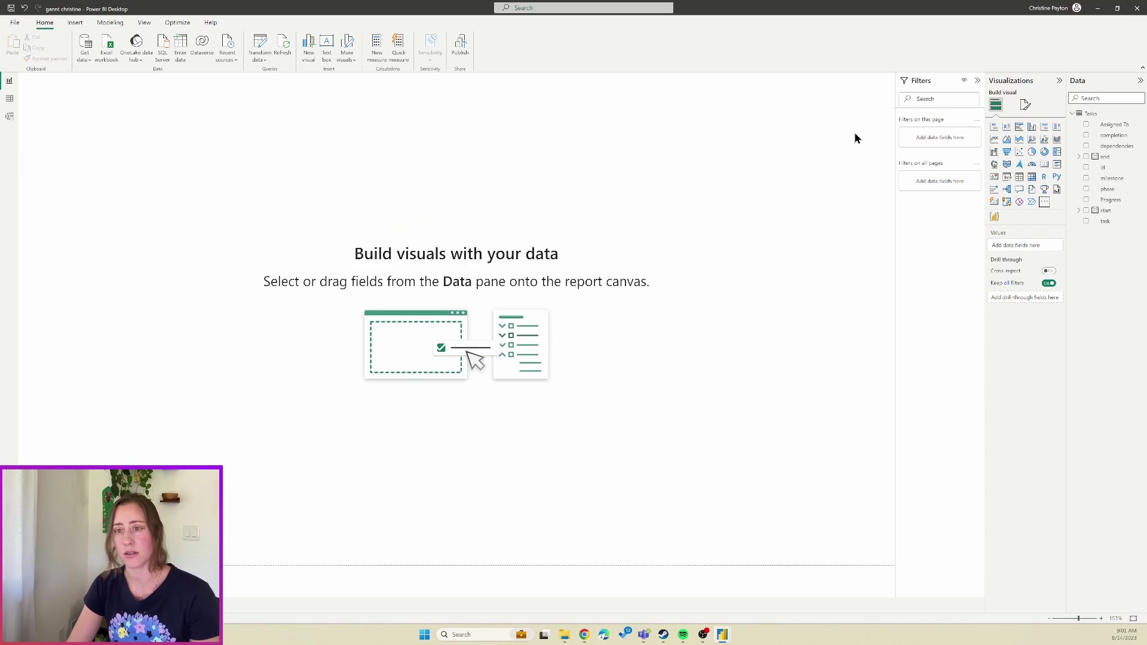
# Add a Deneb visual with task, start and end, using start and end as non-hierarchy dates
pyautogui.click(994, 217)
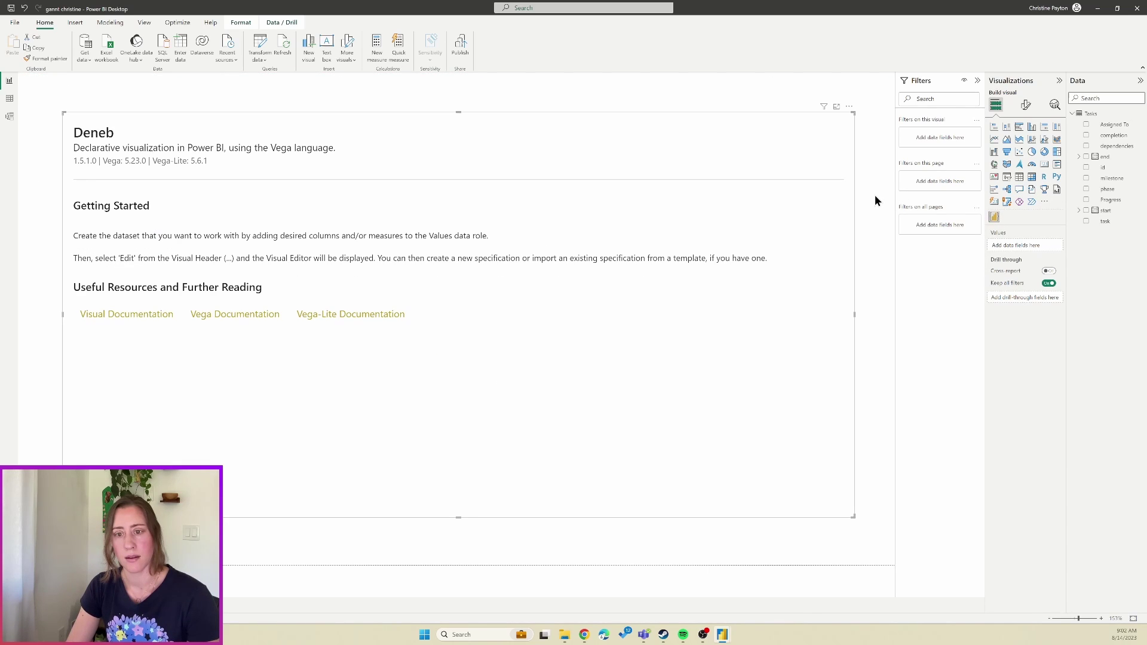
pyautogui.click(872, 197)
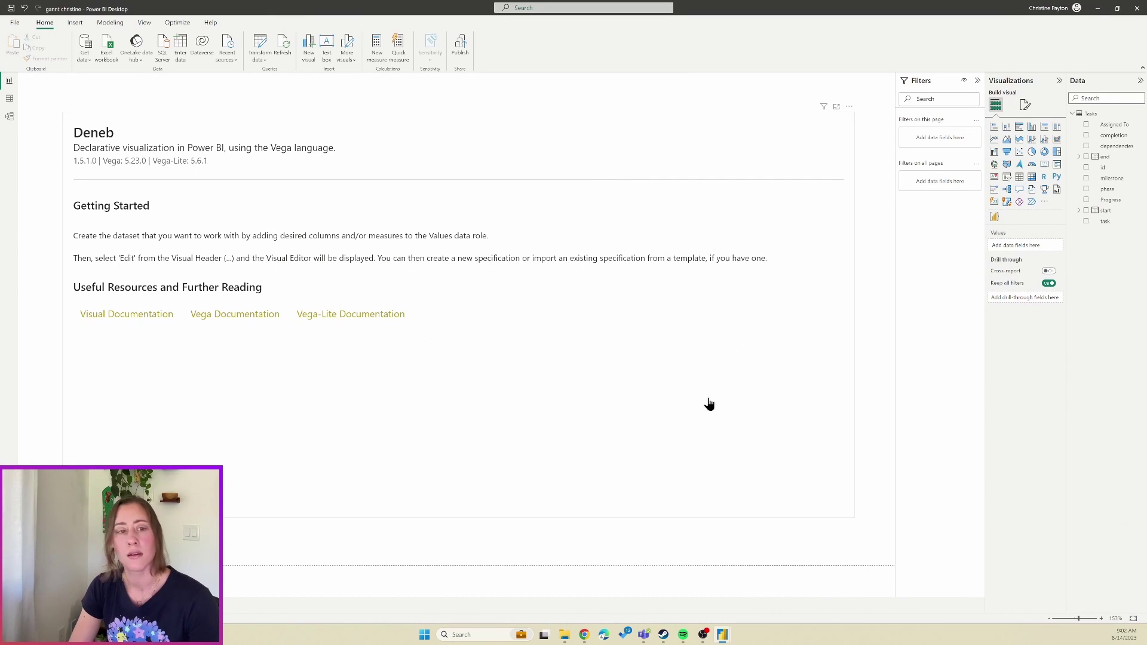
pyautogui.click(717, 441)
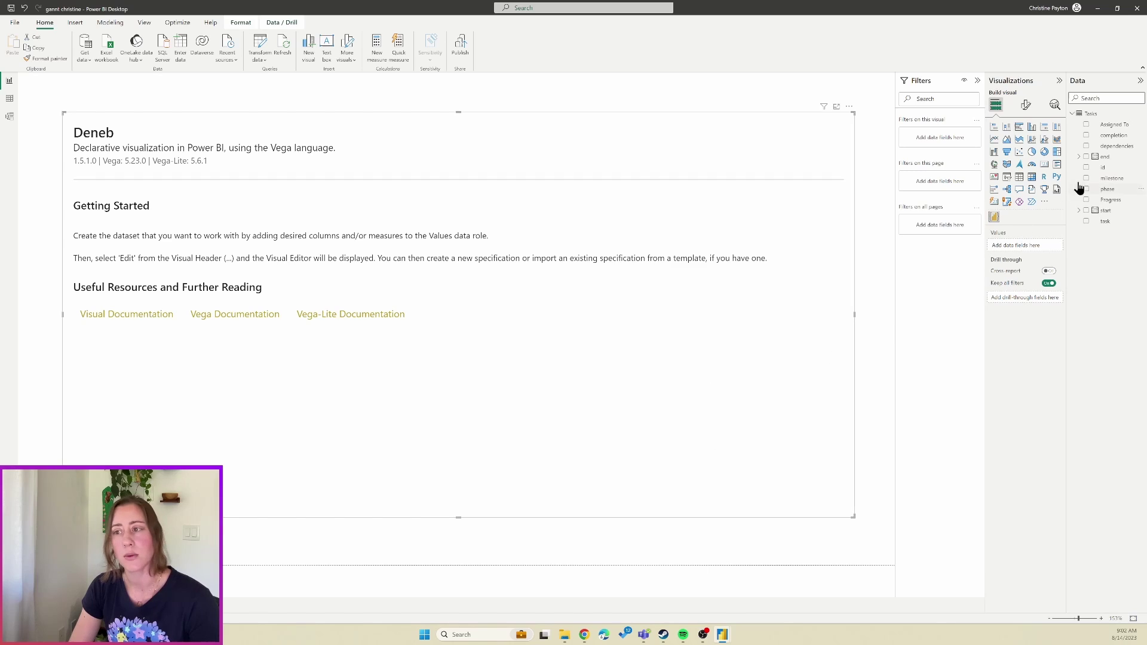
pyautogui.click(1086, 222)
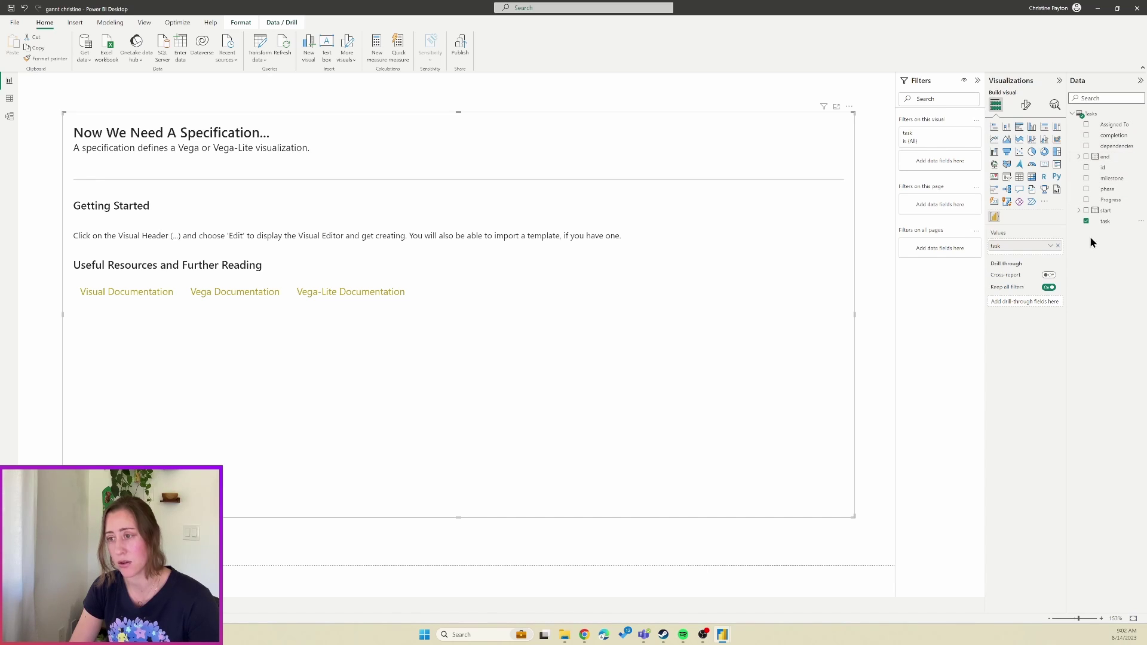
pyautogui.moveTo(1105, 210); pyautogui.dragTo(1037, 254)
pyautogui.click(1050, 257)
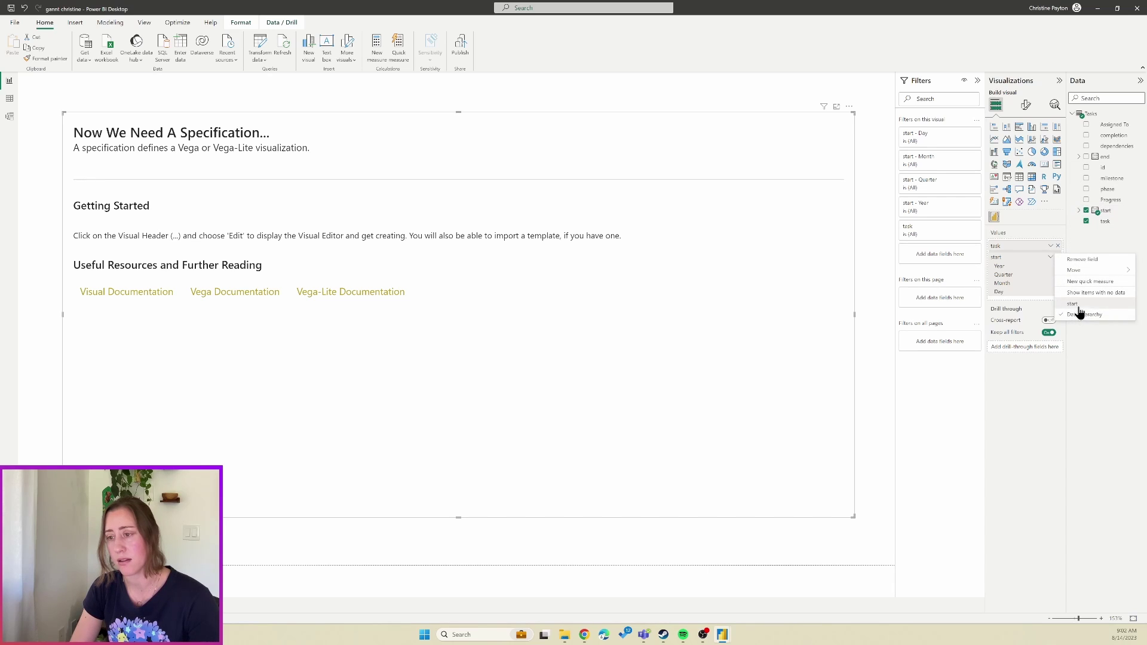
pyautogui.click(1075, 305)
pyautogui.moveTo(1106, 157); pyautogui.dragTo(1023, 268)
pyautogui.click(1050, 268)
pyautogui.click(1072, 315)
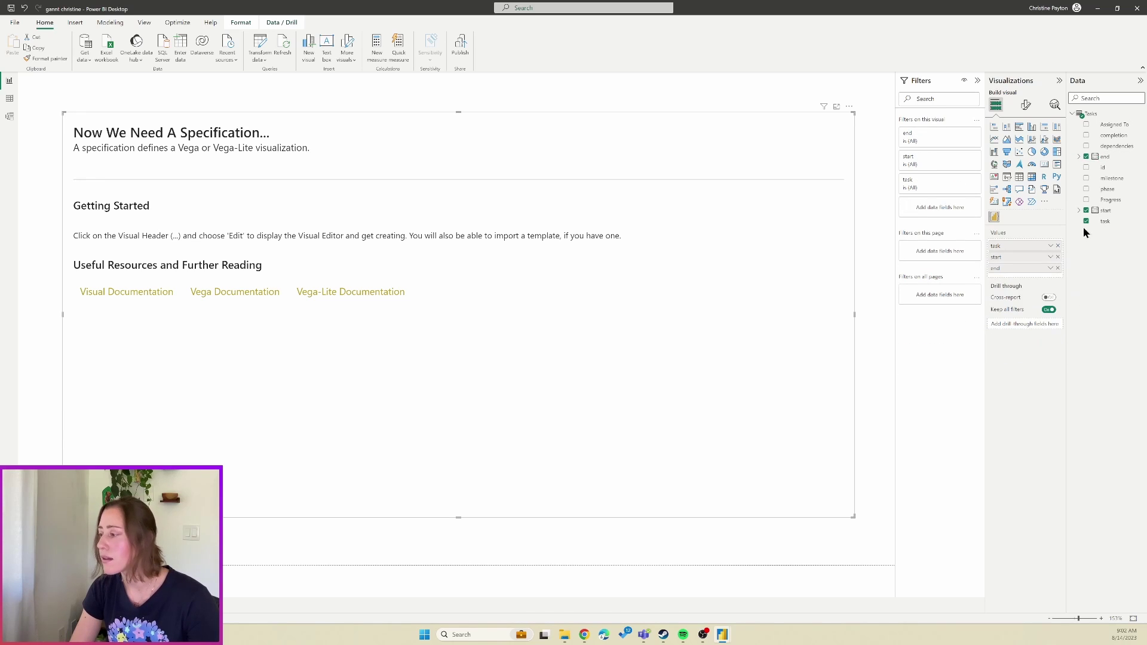
# Add phase, milestone, id, dependencies and completion to the Deneb visual's values
pyautogui.moveTo(1110, 184); pyautogui.dragTo(1022, 279)
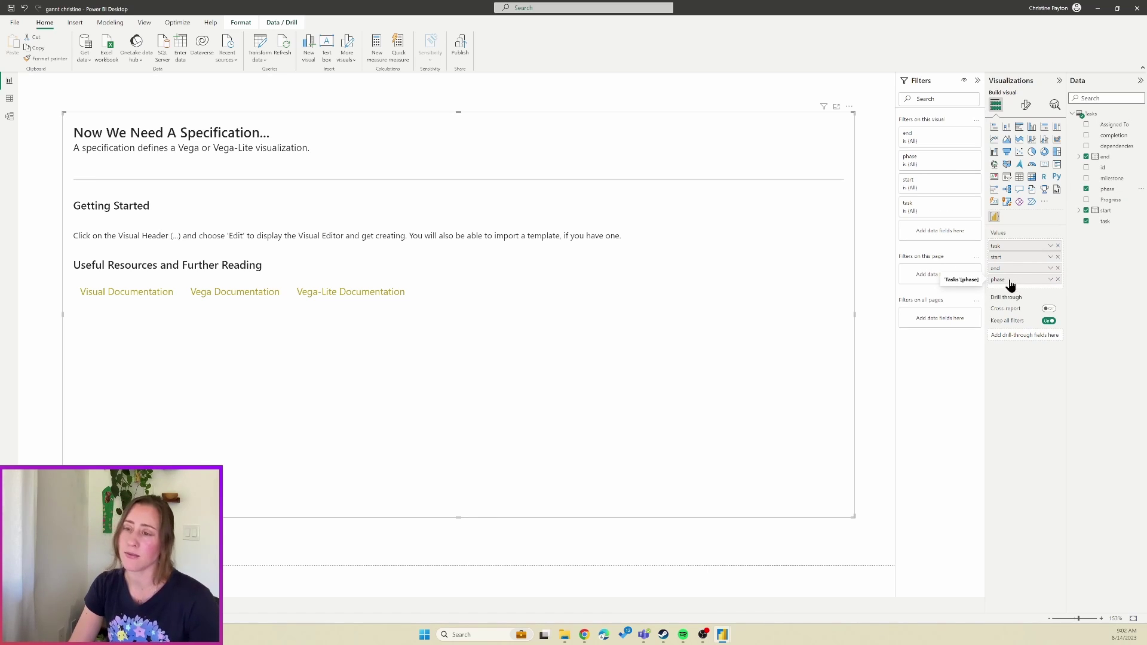
pyautogui.click(1087, 178)
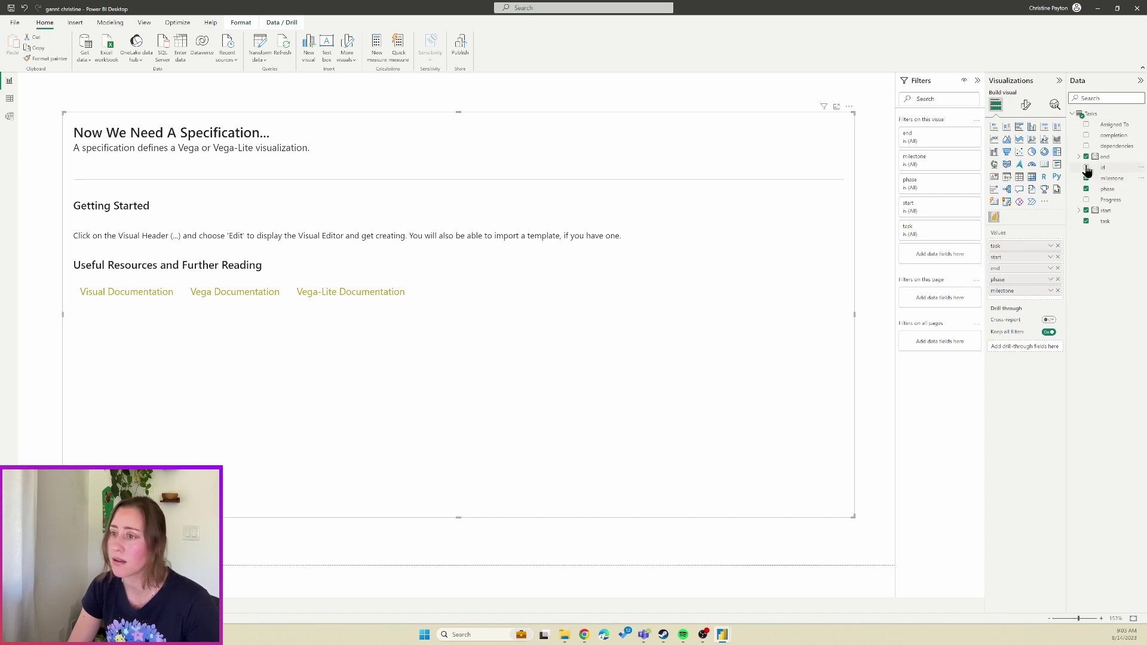
pyautogui.click(1086, 167)
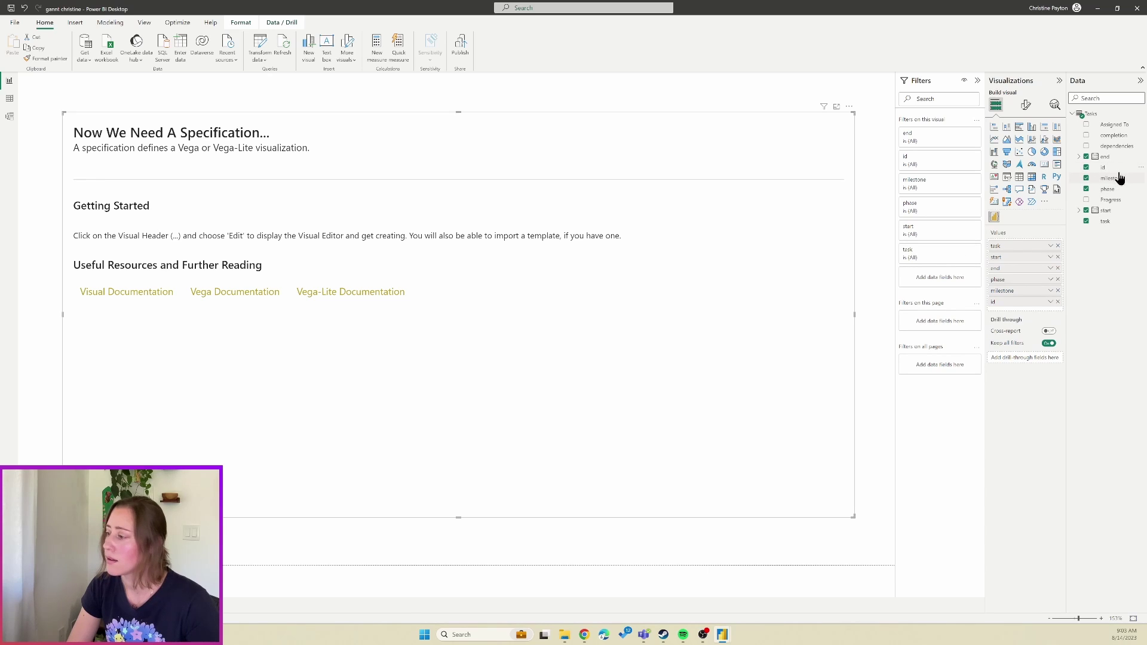
pyautogui.click(1087, 146)
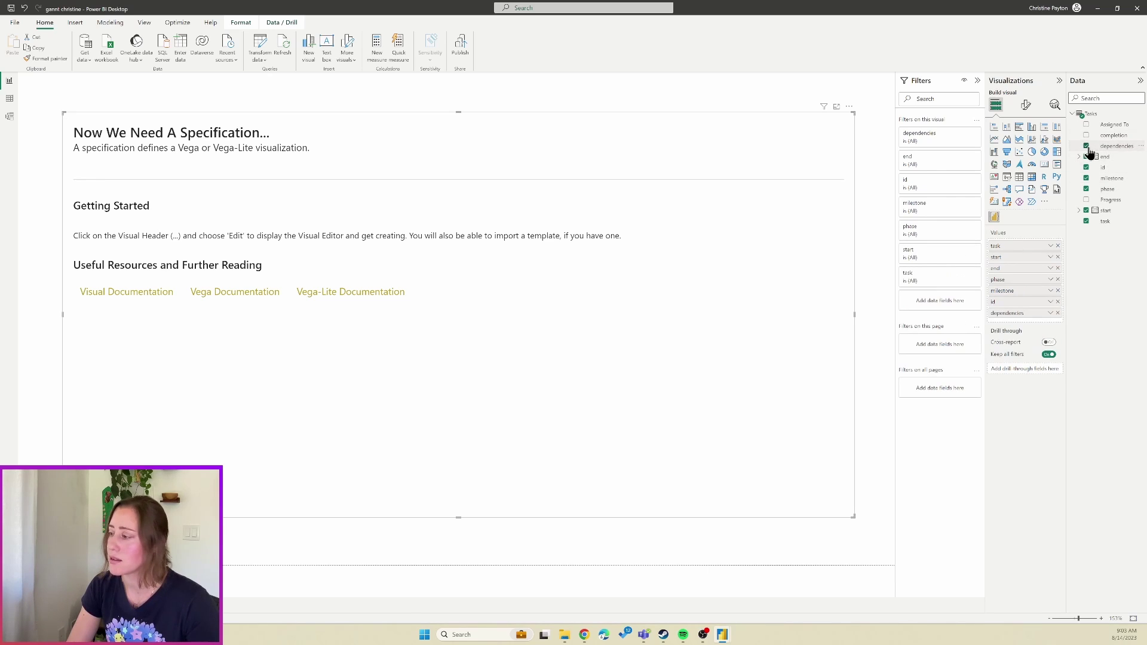
pyautogui.moveTo(1104, 136); pyautogui.dragTo(1024, 321)
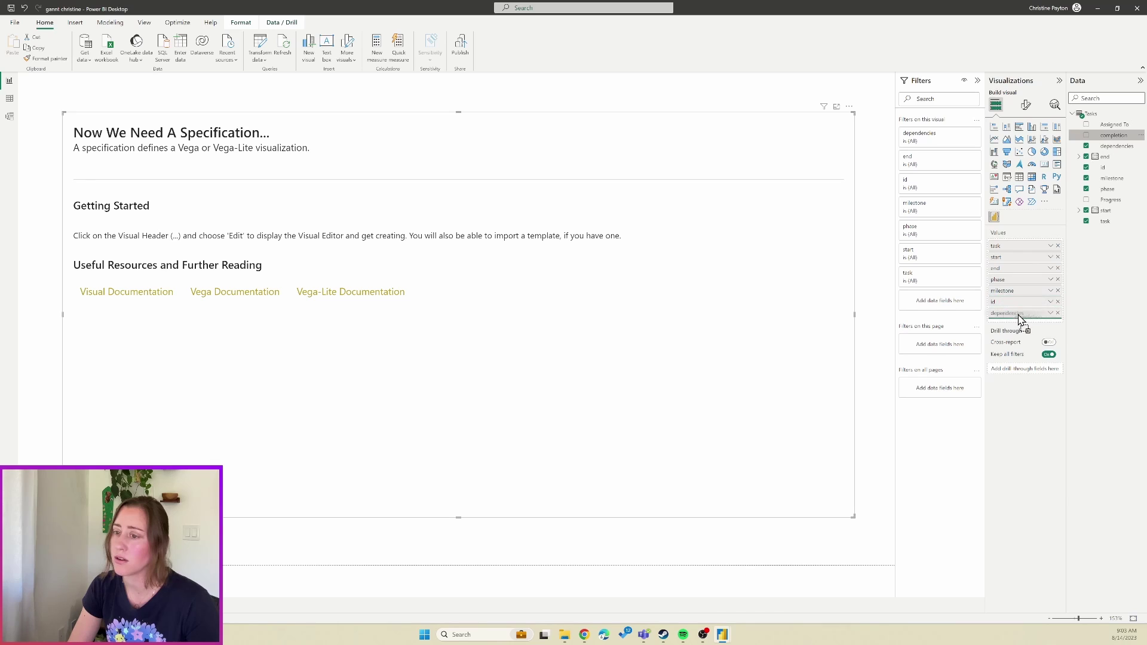
pyautogui.click(1052, 302)
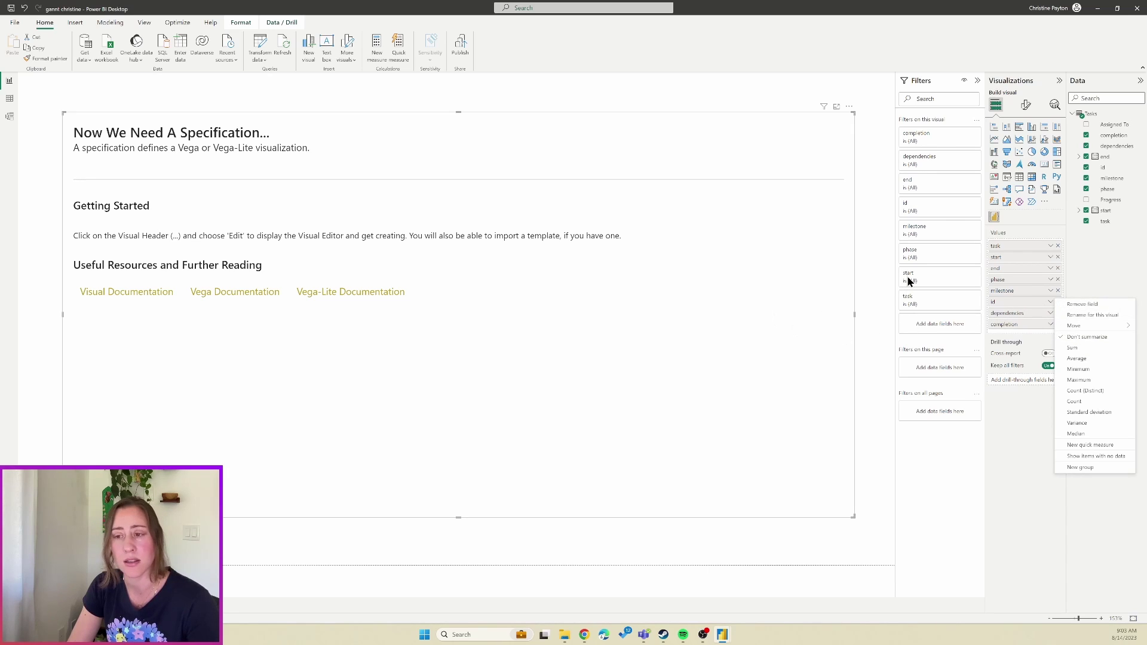
pyautogui.click(555, 403)
# Create a new Deneb specification from the [empty] Vega template
pyautogui.click(849, 106)
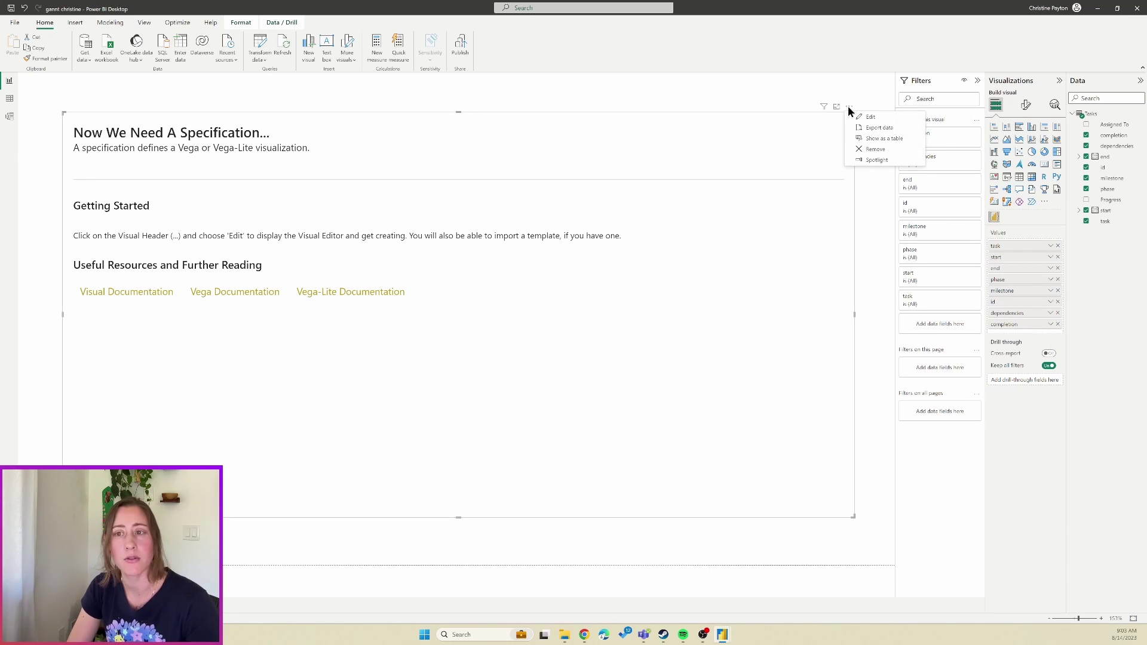
pyautogui.click(888, 118)
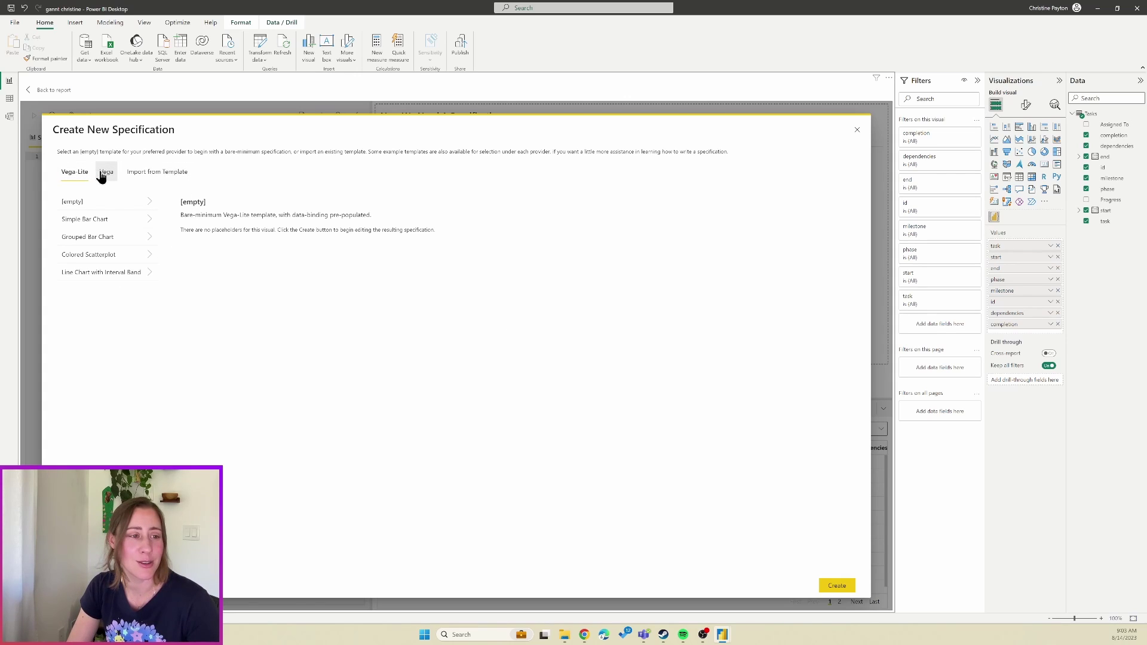
pyautogui.click(150, 174)
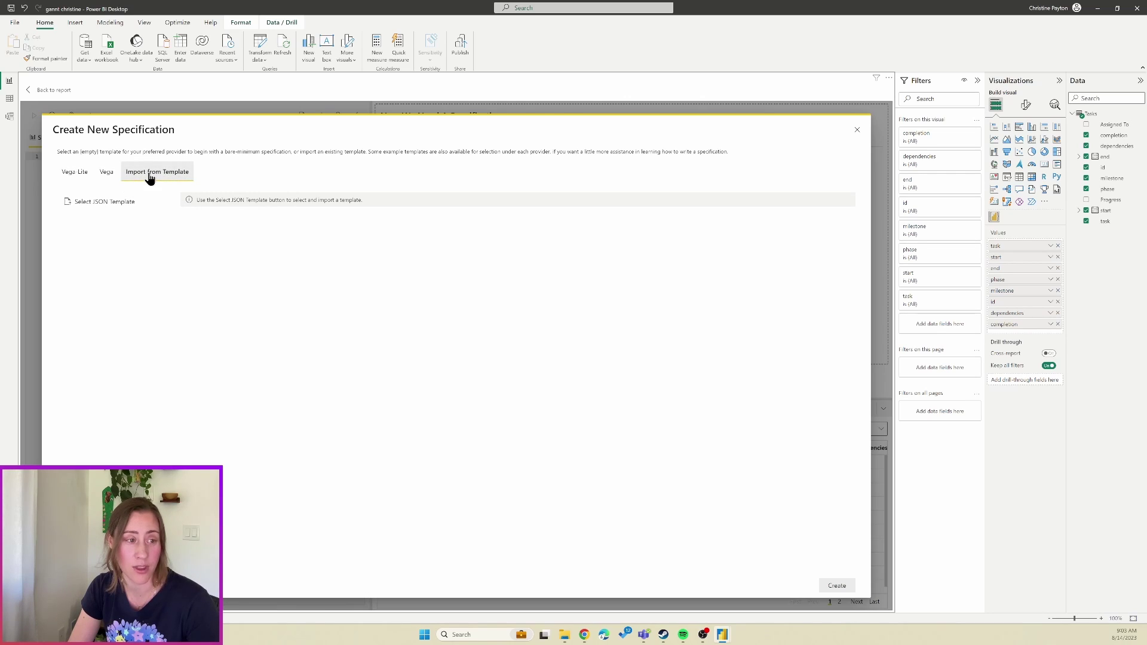
pyautogui.click(104, 175)
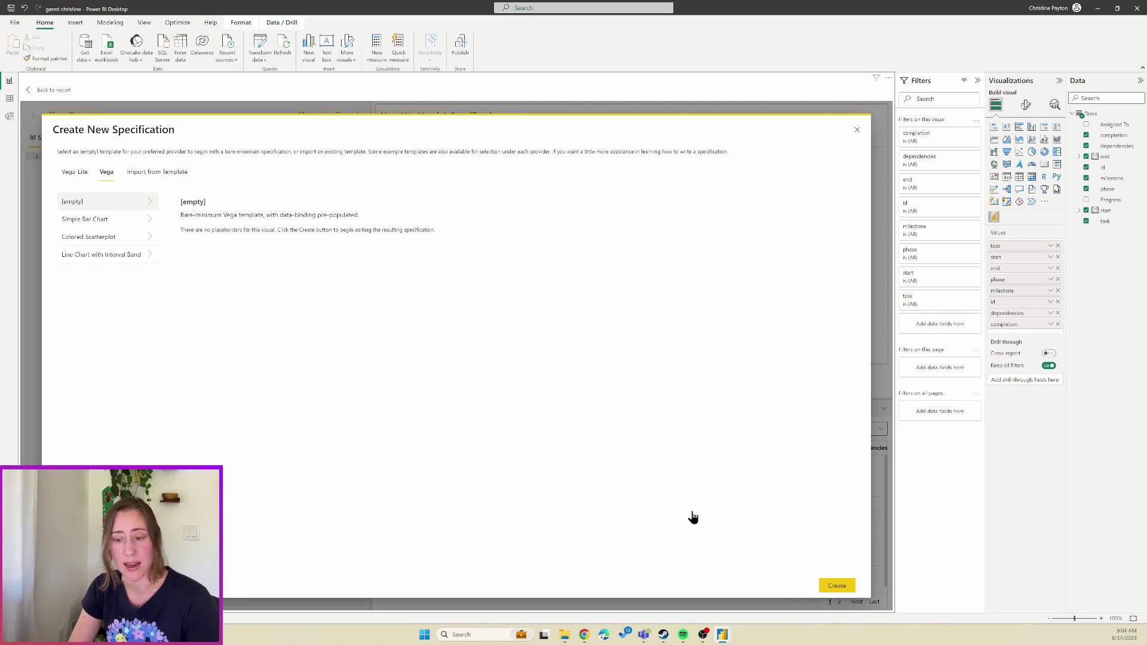
pyautogui.click(837, 586)
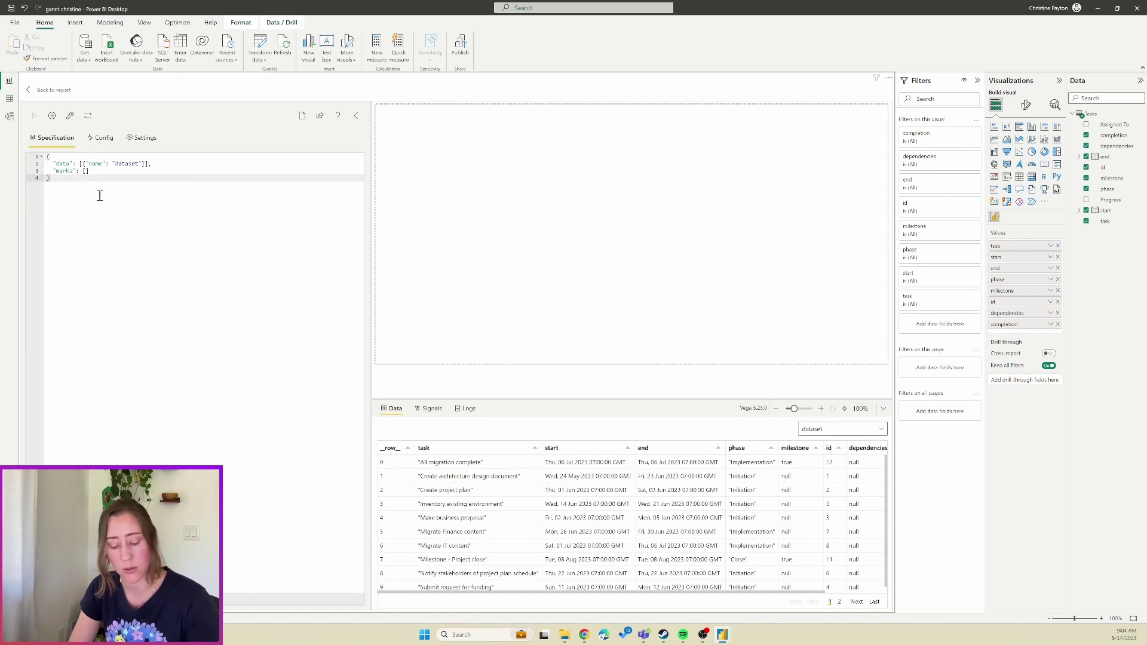
# Replace the starter spec with the pasted Gantt Vega JSON and apply it
pyautogui.hotkey('ctrl', 'a')
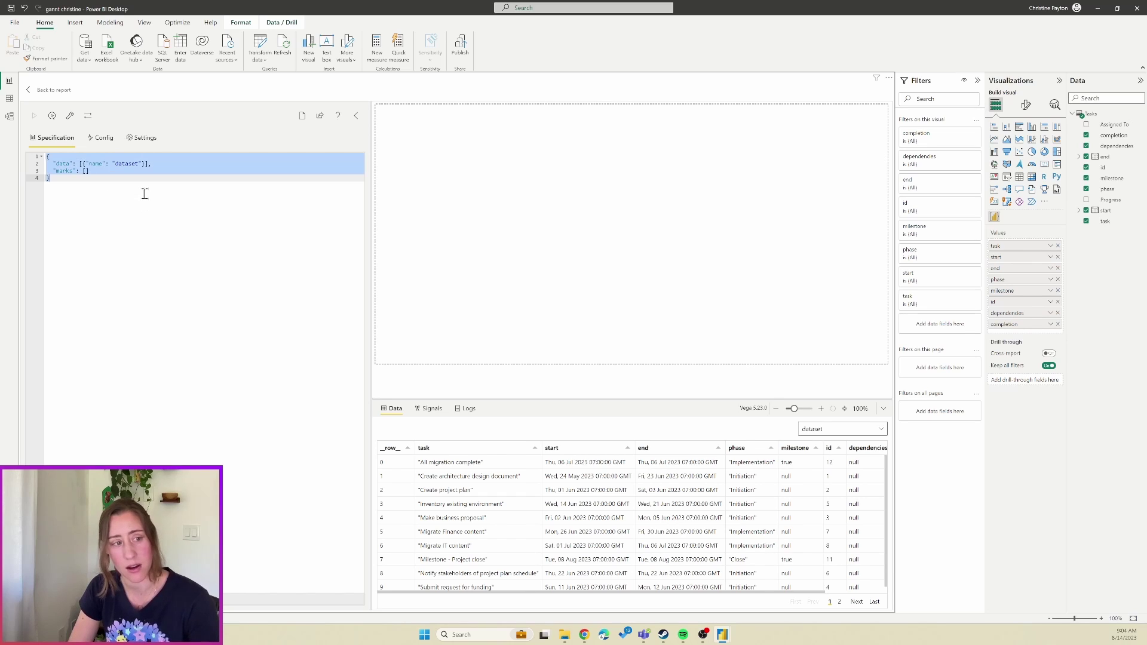
pyautogui.hotkey('ctrl', 'v')
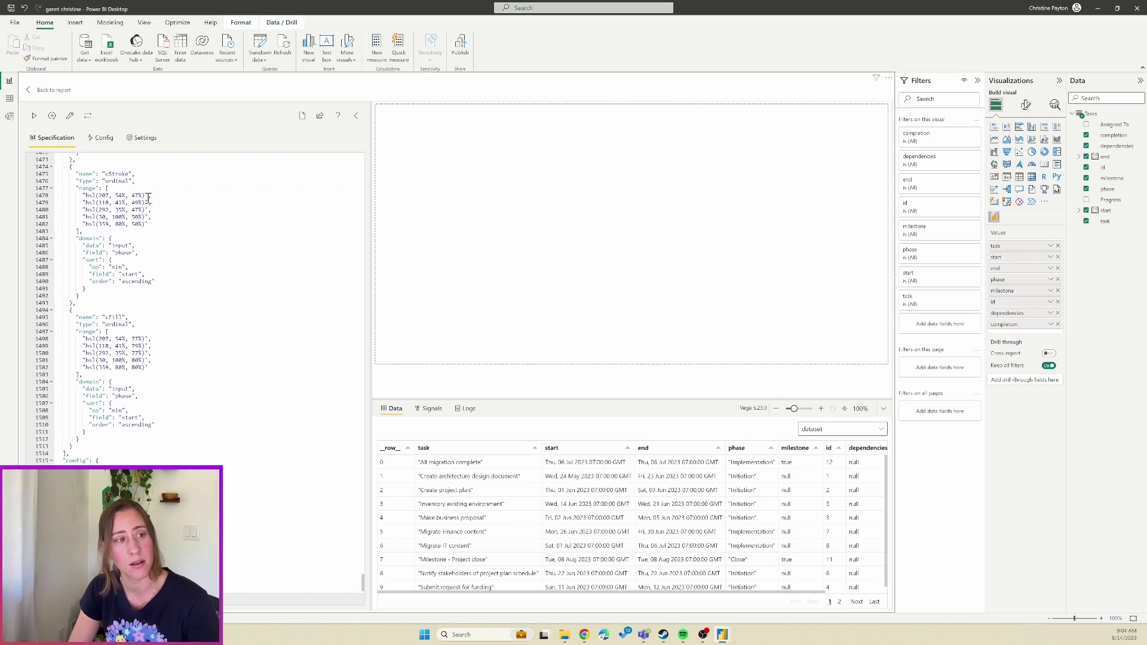
pyautogui.click(33, 116)
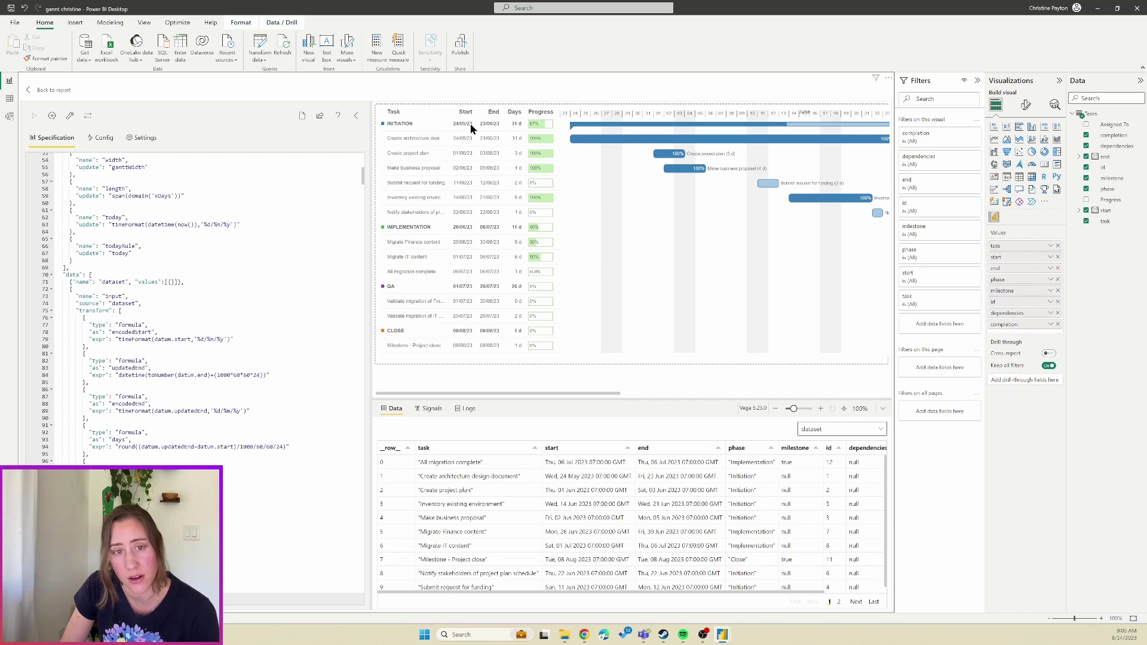
pyautogui.scroll(-15, 251, 251)
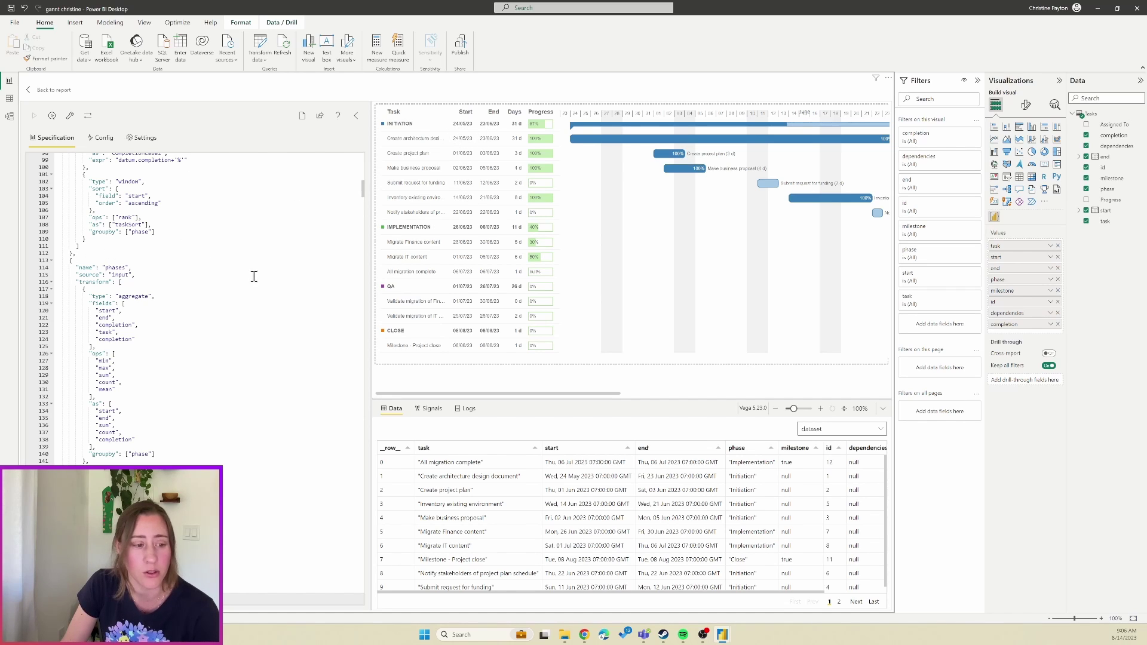
pyautogui.scroll(20, 238, 297)
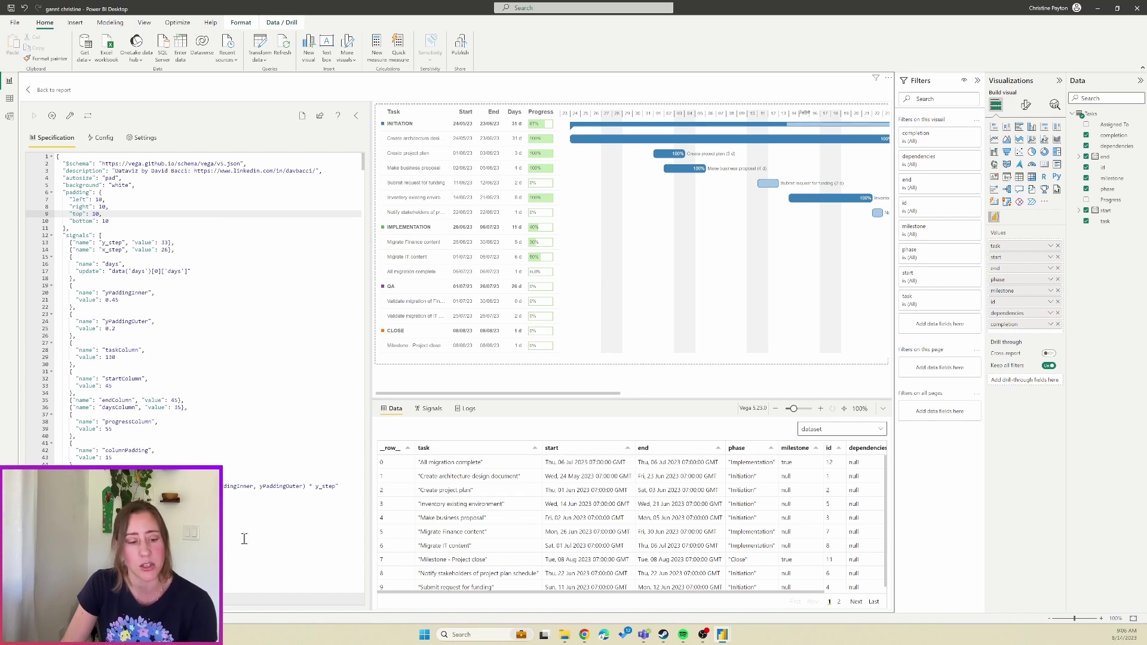
# Open the Gantt spec in Notepad and locate the date label format lines
pyautogui.click(499, 634)
pyautogui.write('tex')
pyautogui.press('Return')
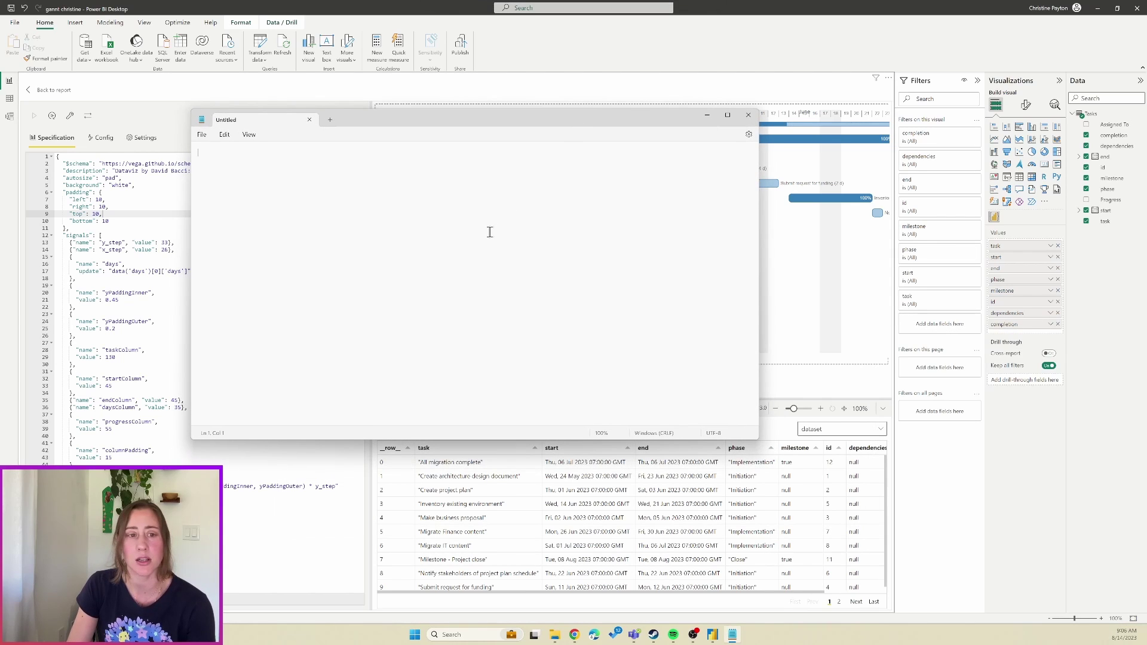
pyautogui.scroll(5, 428, 281)
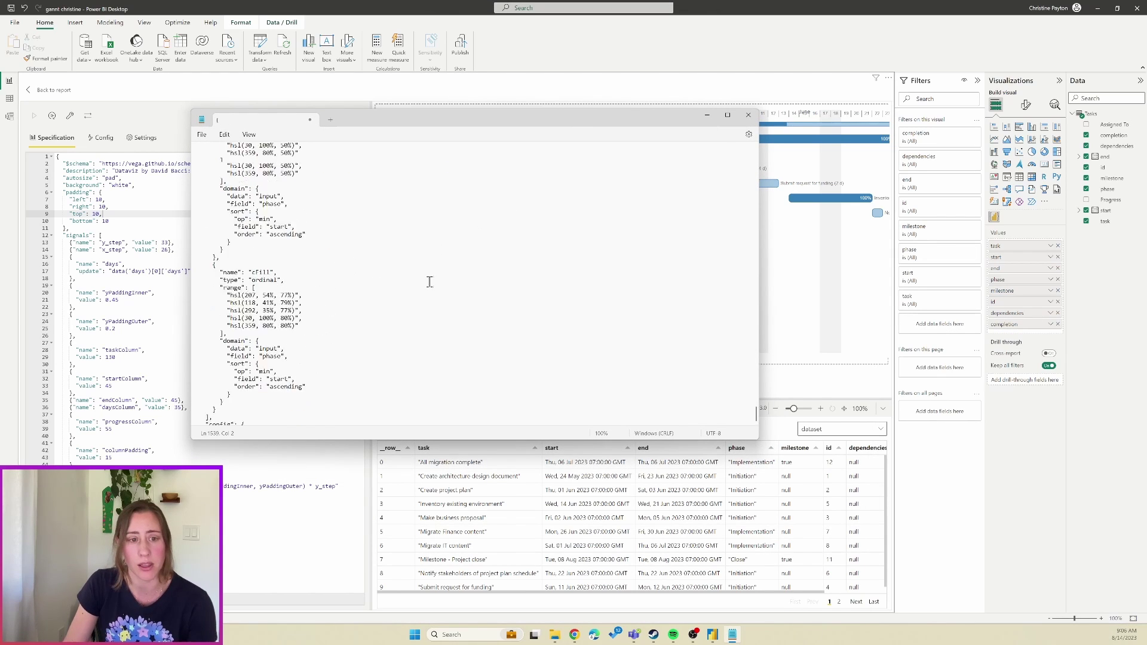
pyautogui.hotkey('ctrl', 'f')
pyautogui.write('date')
pyautogui.press('Return')
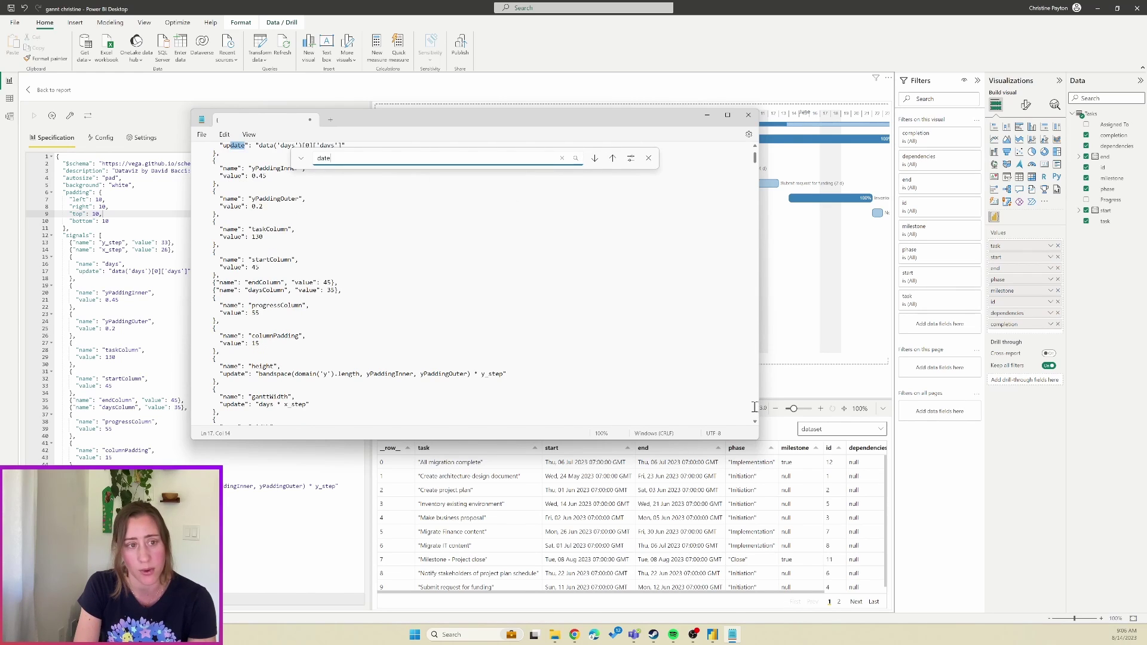
pyautogui.scroll(3, 493, 342)
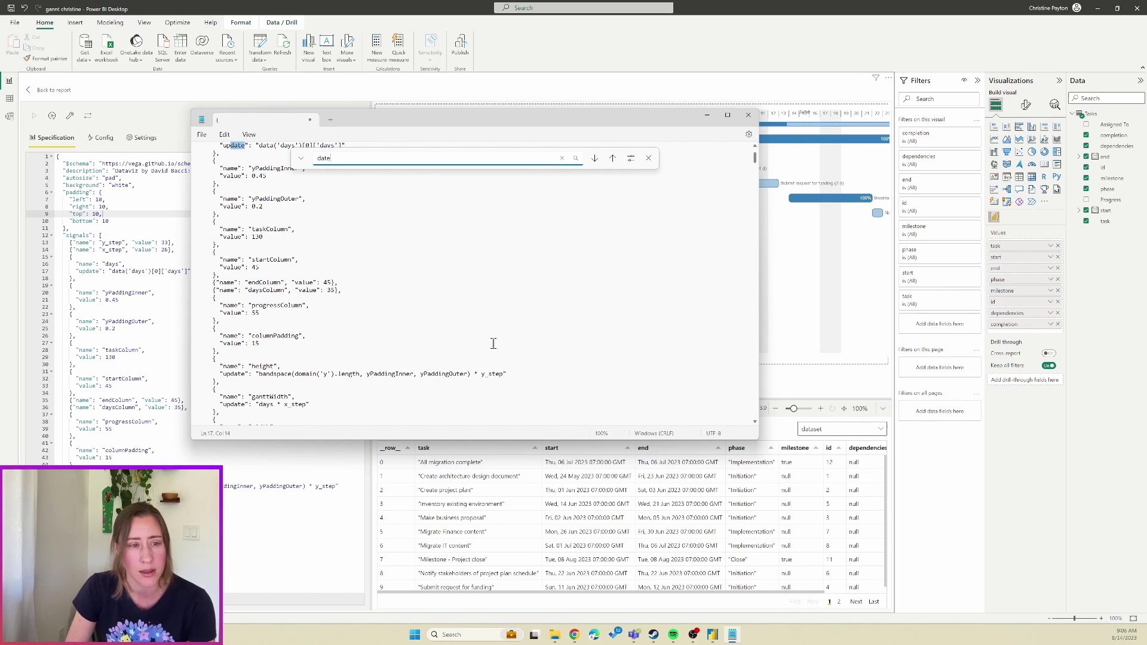
pyautogui.click(611, 158)
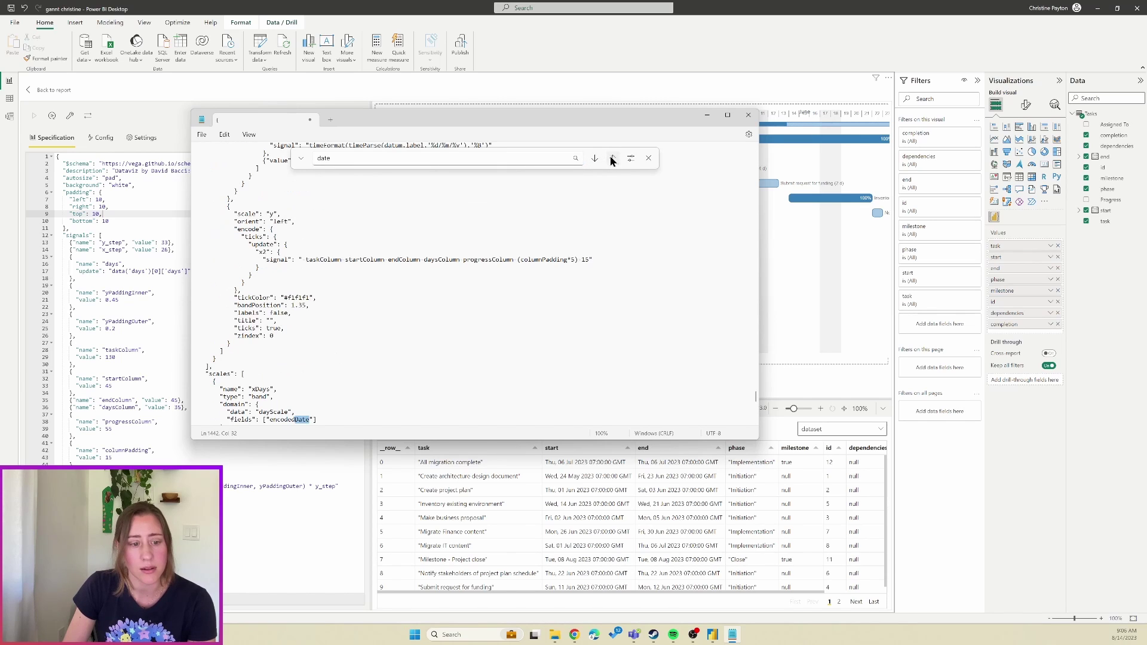
pyautogui.click(610, 156)
pyautogui.click(610, 156)
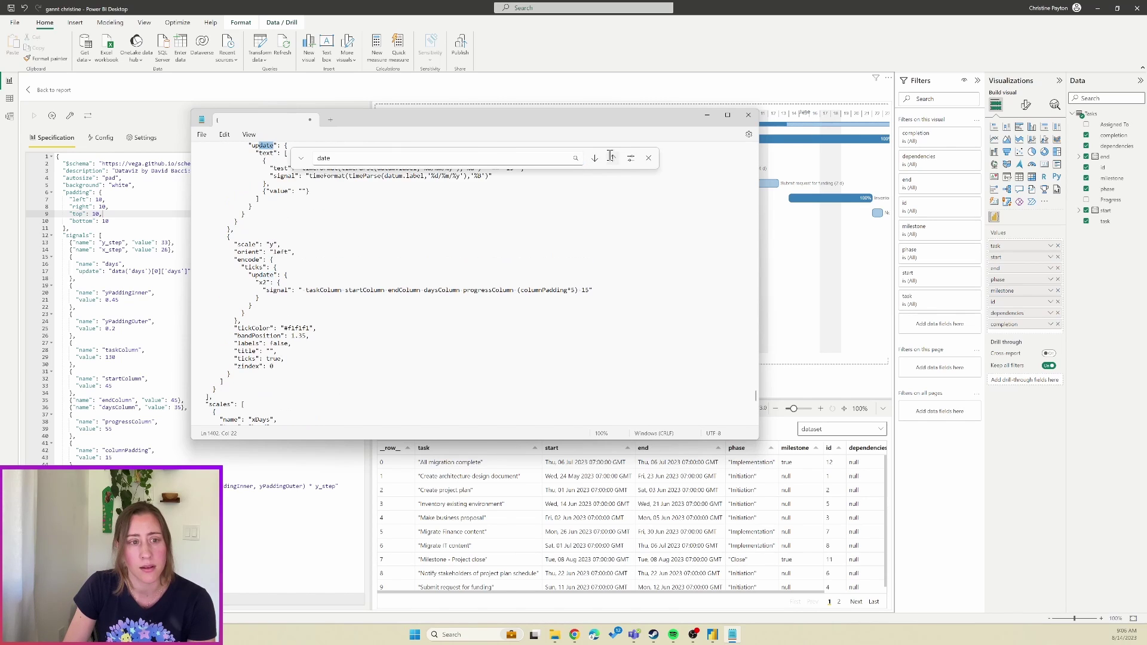
pyautogui.click(649, 158)
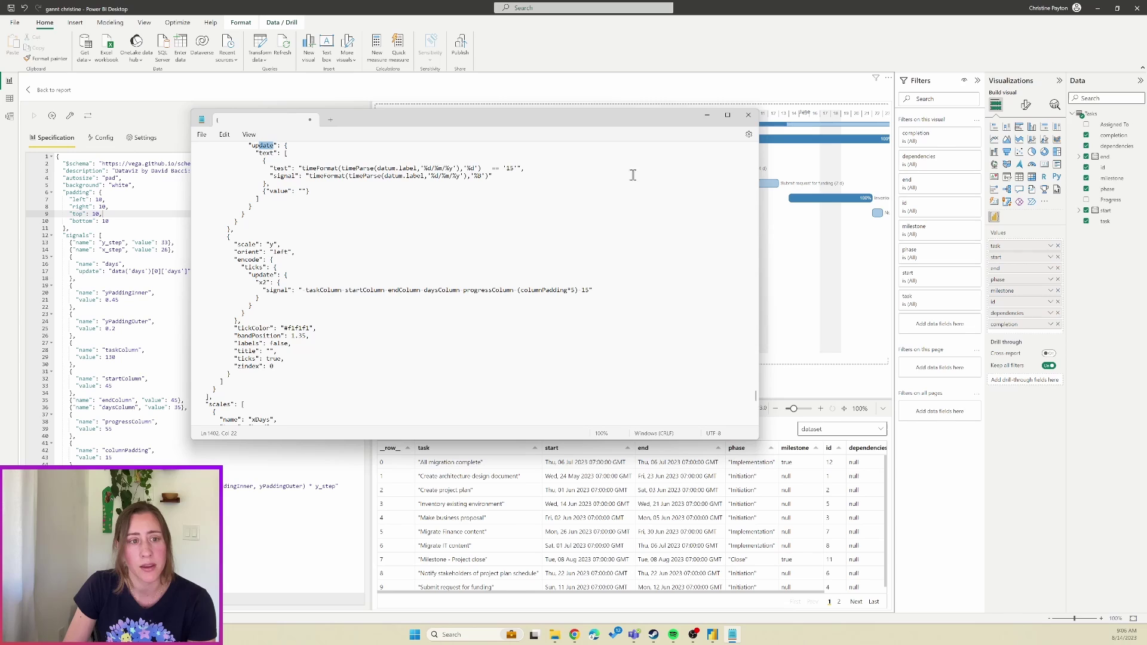
# Replace every %d/%m/%y date format in the spec with %m/%d/%y
pyautogui.click(432, 176)
pyautogui.moveTo(433, 176); pyautogui.dragTo(460, 177)
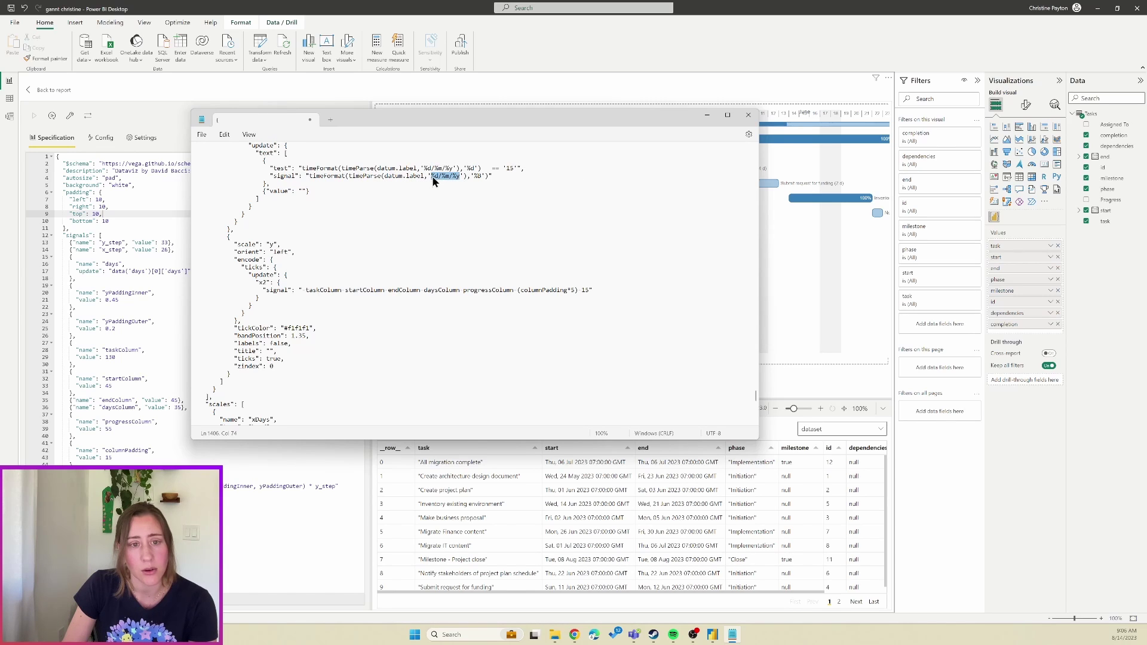
pyautogui.click(435, 177)
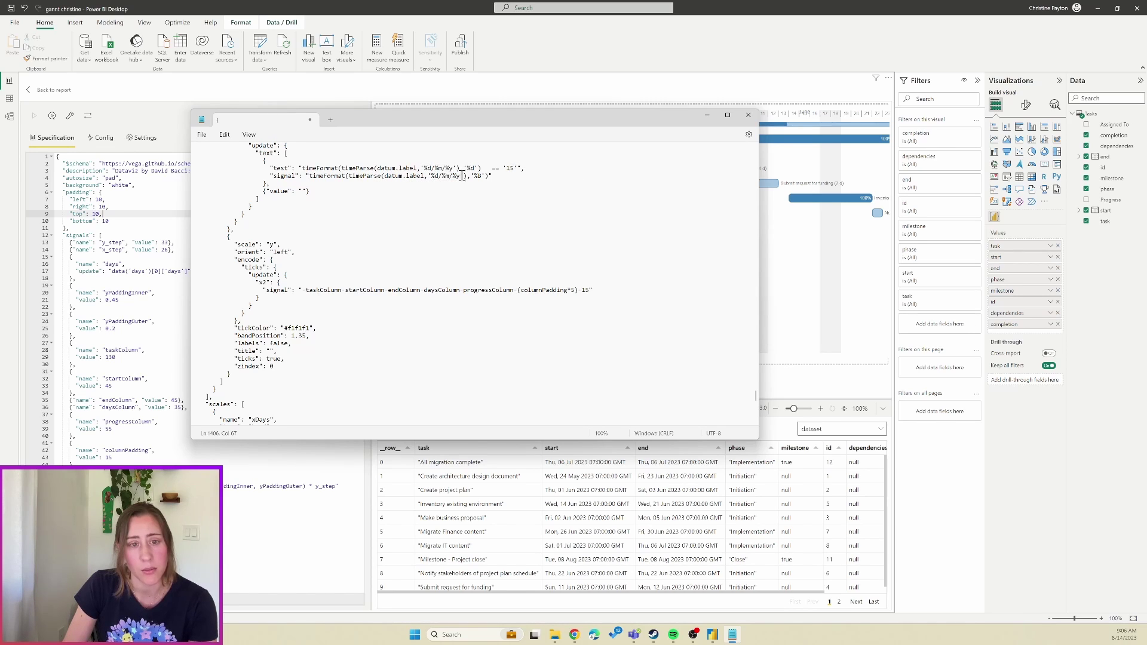
pyautogui.click(458, 177)
pyautogui.moveTo(424, 168); pyautogui.dragTo(453, 168)
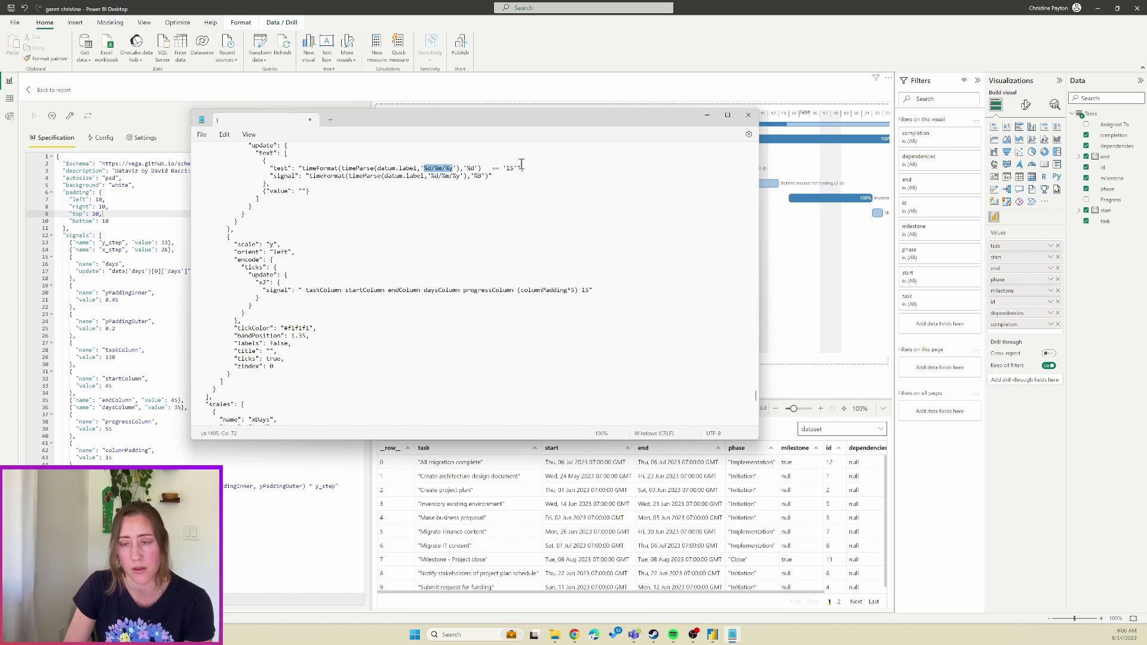
pyautogui.hotkey('ctrl', 'f')
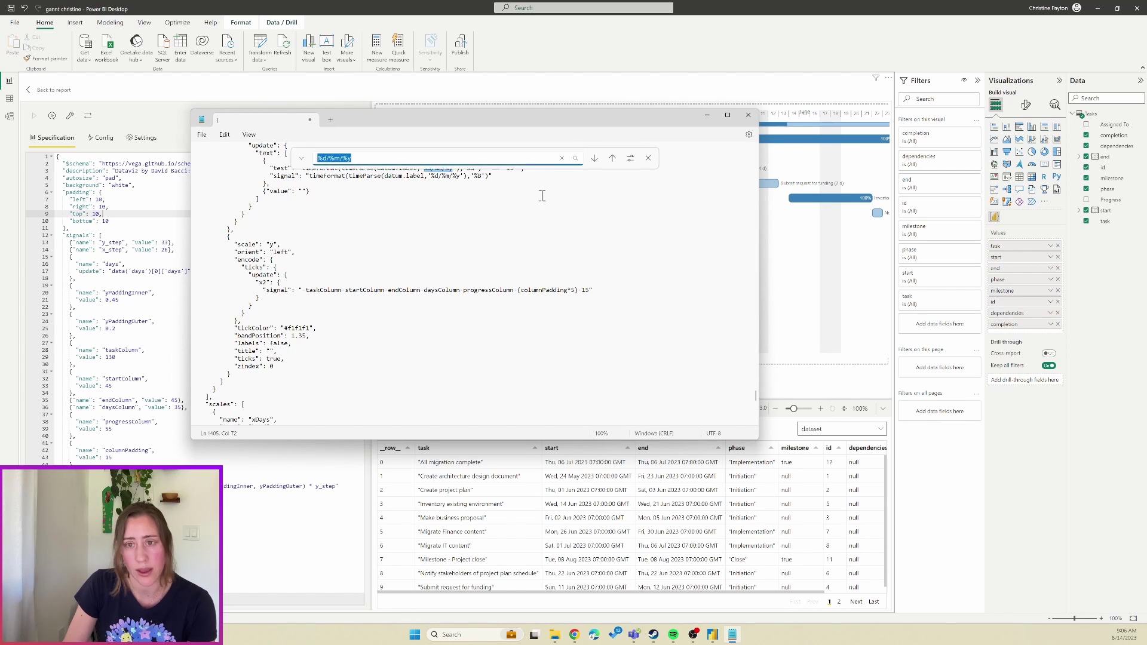
pyautogui.click(319, 154)
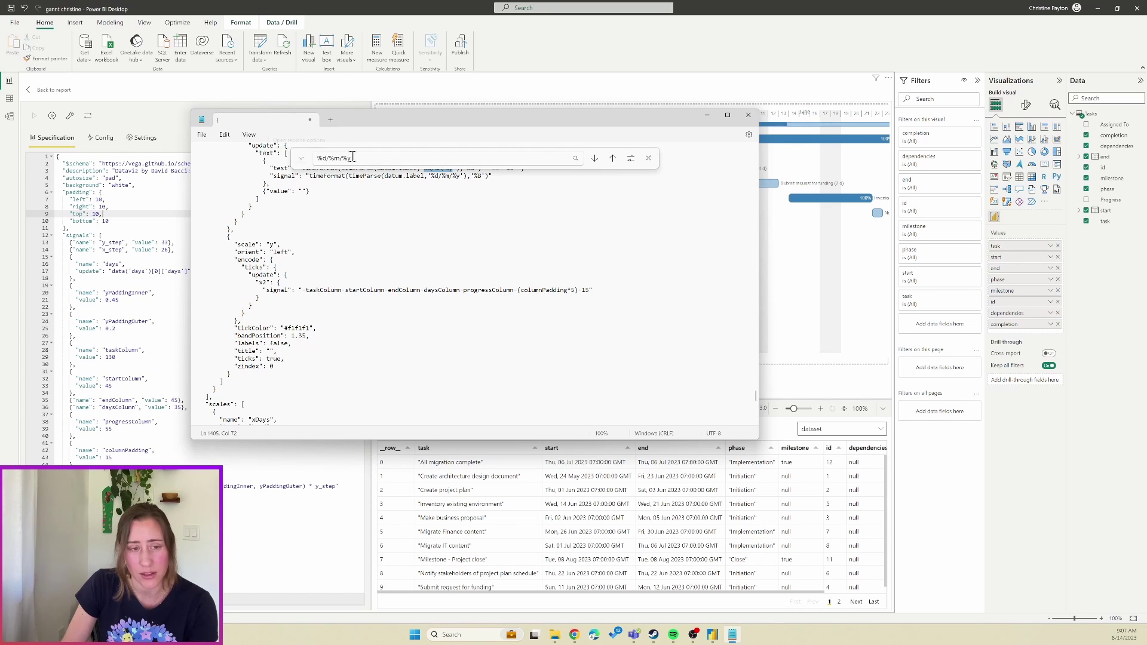
pyautogui.click(300, 158)
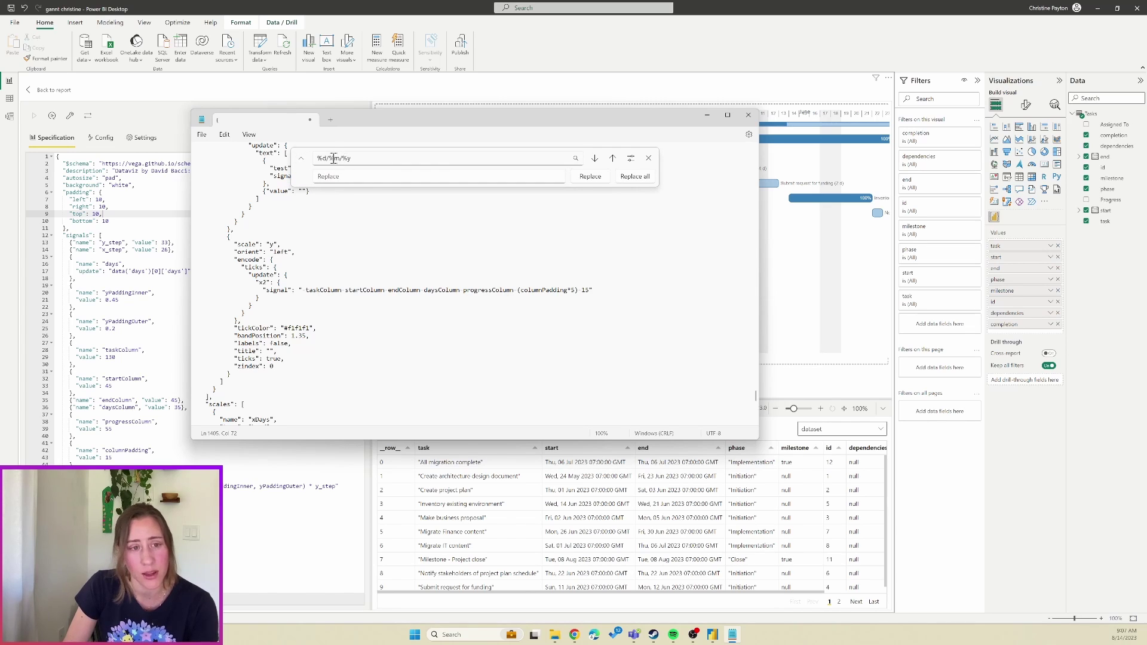
pyautogui.click(369, 157)
pyautogui.click(344, 176)
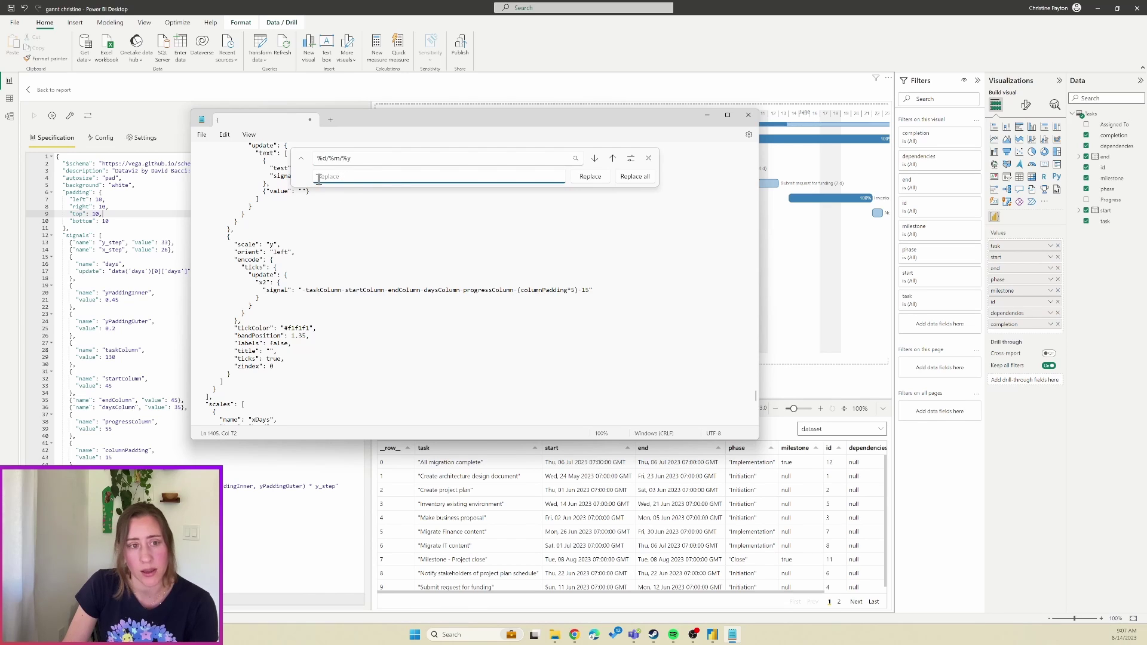
pyautogui.write('%m')
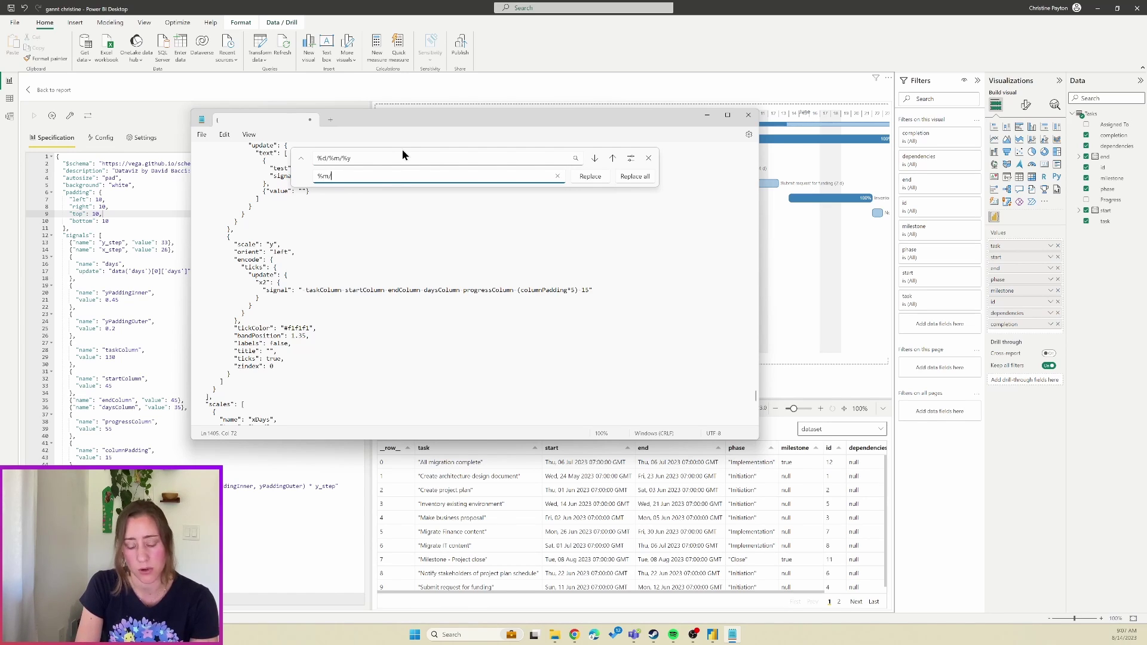
pyautogui.write('/%d')
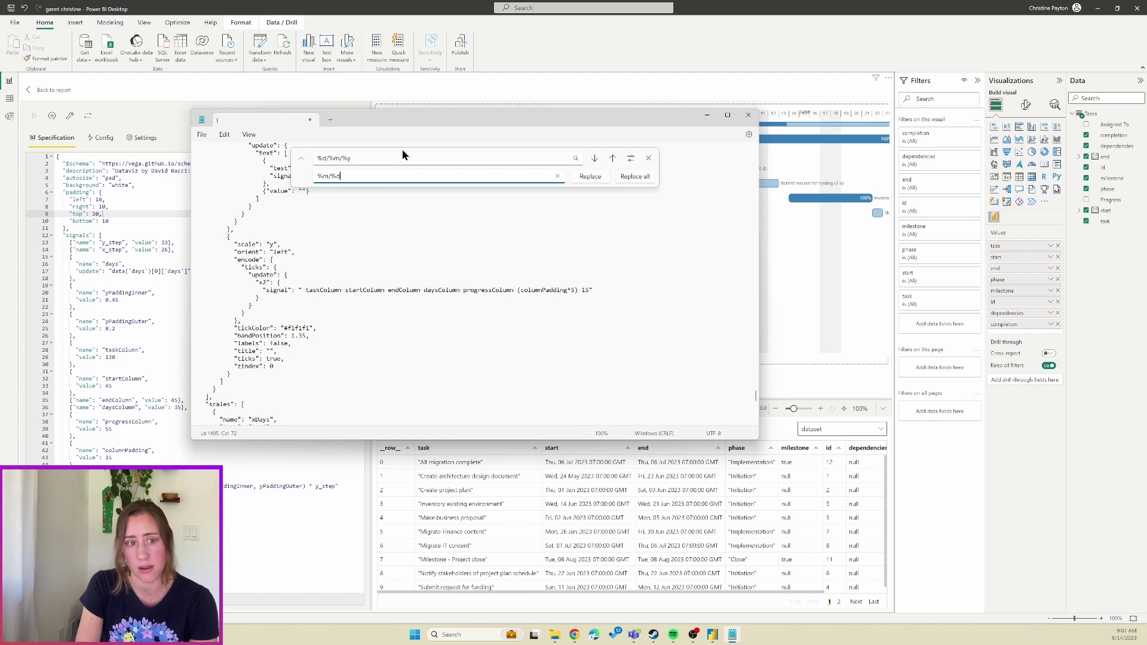
pyautogui.write('/%y')
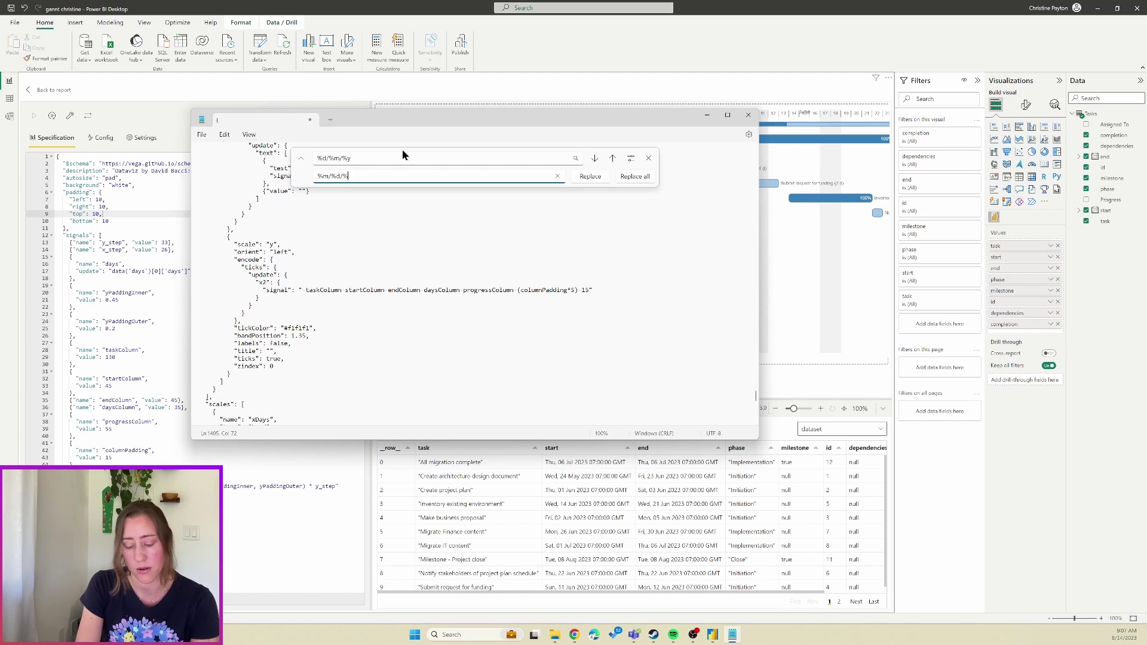
pyautogui.click(635, 176)
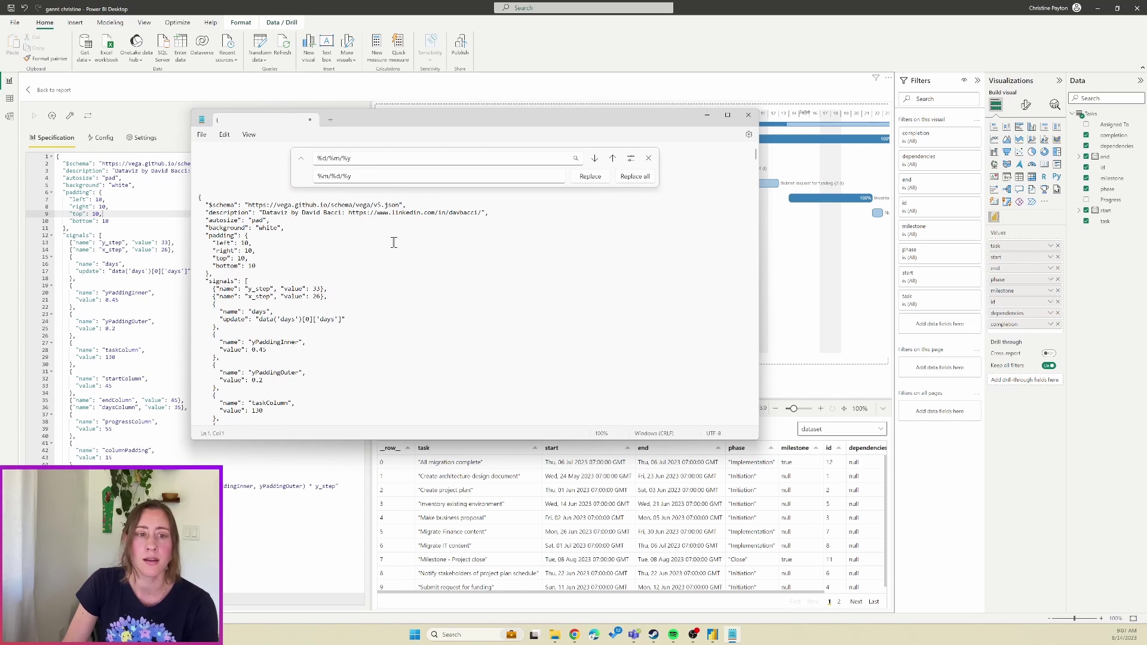
# Paste the updated month/day/year spec into the Deneb editor and apply it
pyautogui.click(649, 159)
pyautogui.hotkey('ctrl', 'a')
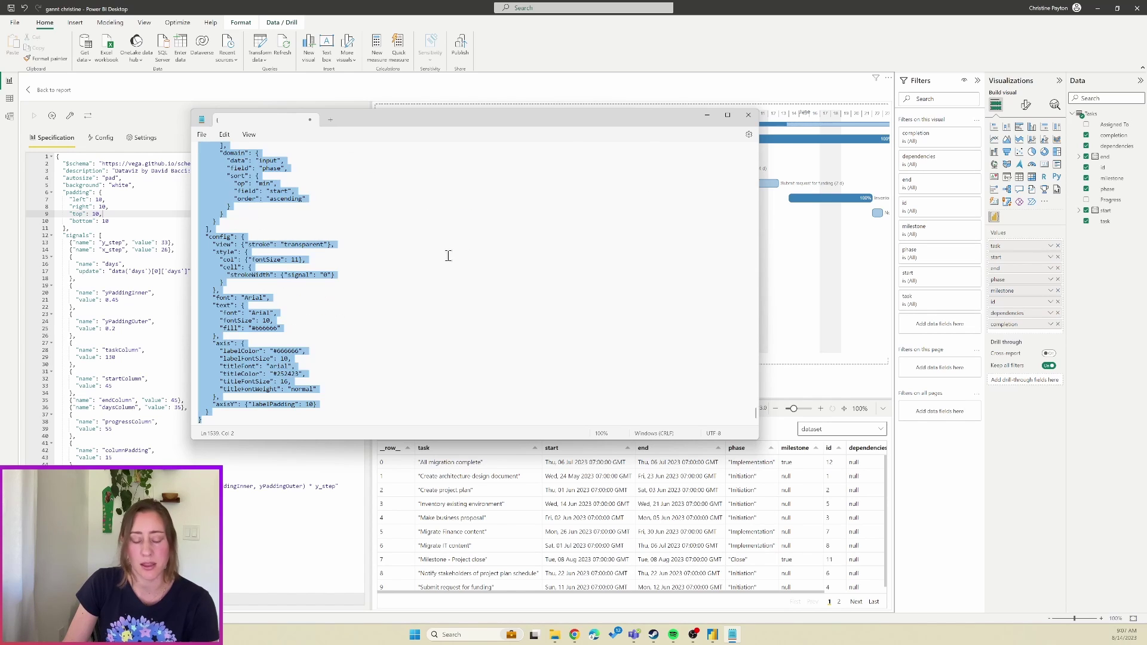
pyautogui.click(128, 258)
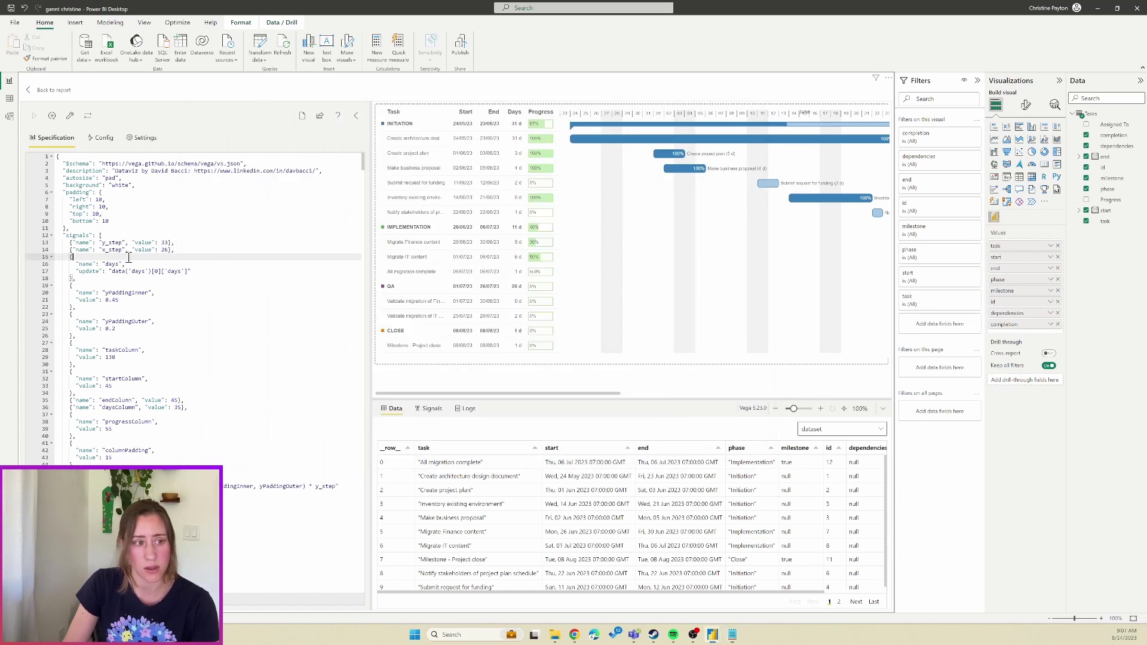
pyautogui.hotkey('ctrl', 'a')
pyautogui.hotkey('ctrl', 'v')
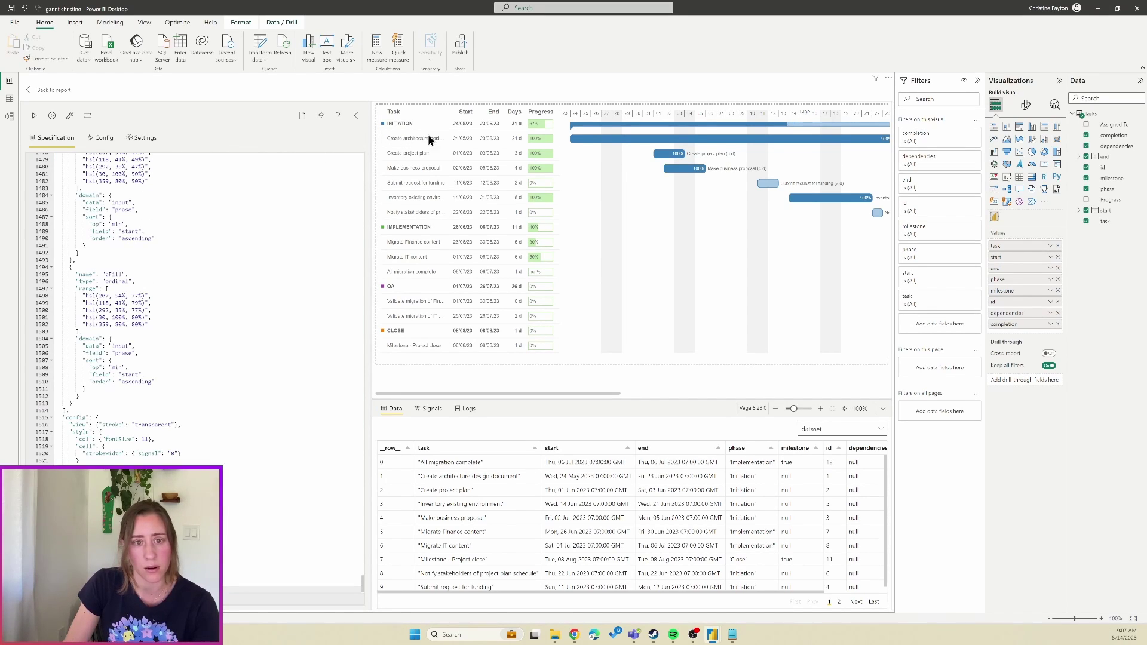
pyautogui.click(33, 117)
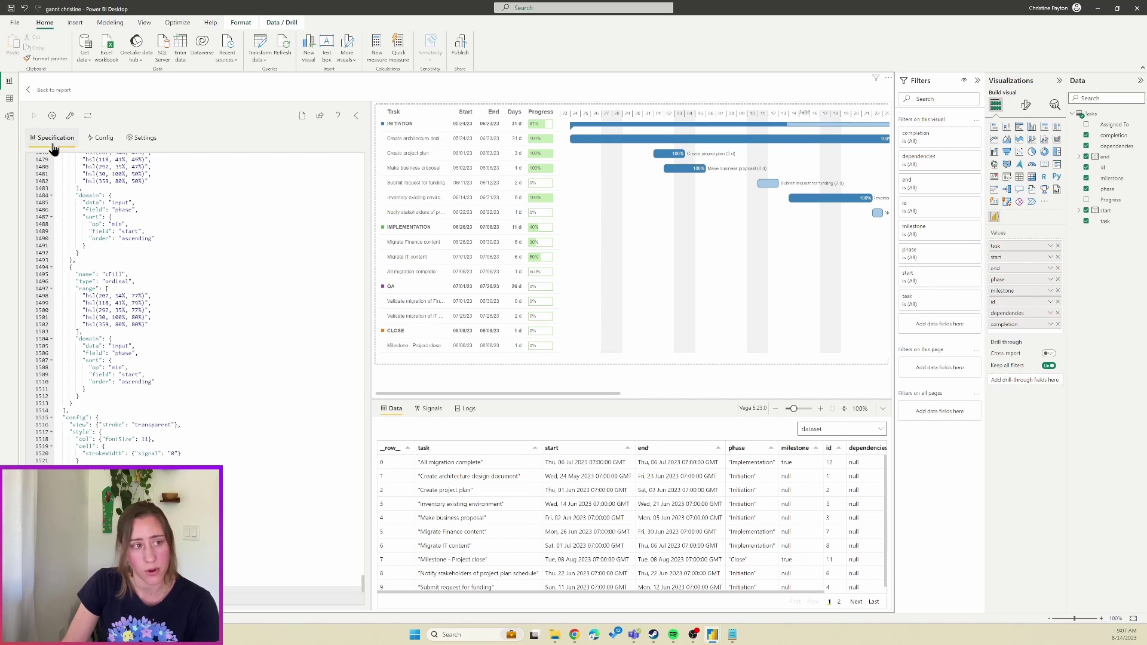
# Return to the report page and enlarge the Gantt visual
pyautogui.click(37, 89)
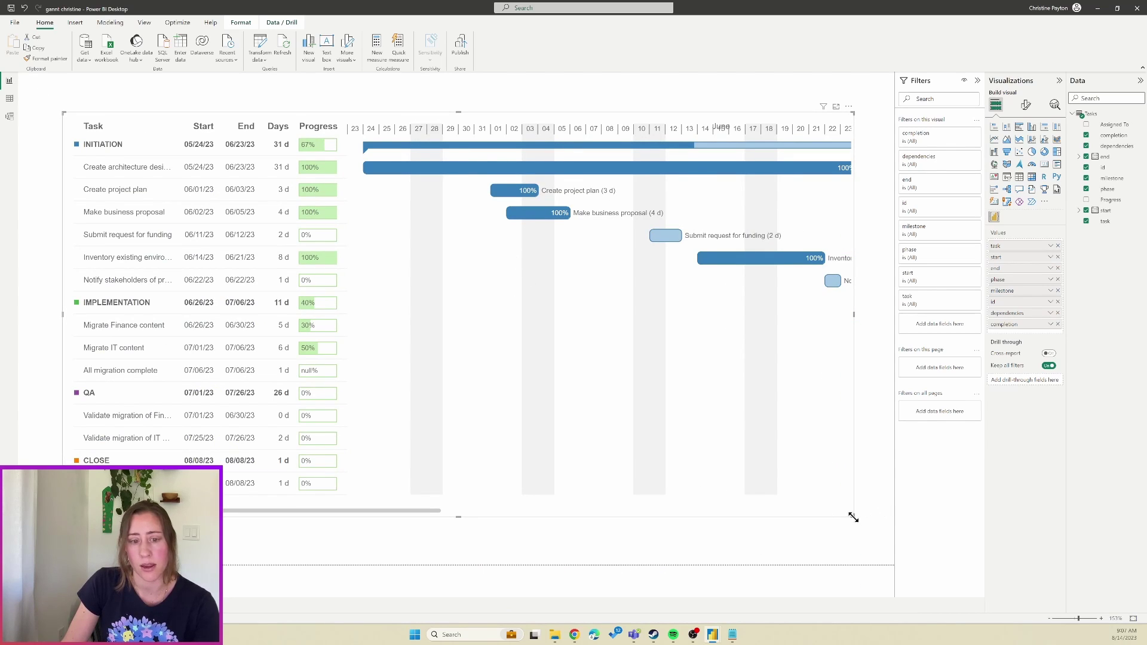
pyautogui.moveTo(854, 518); pyautogui.dragTo(864, 537)
pyautogui.moveTo(418, 531); pyautogui.dragTo(726, 535)
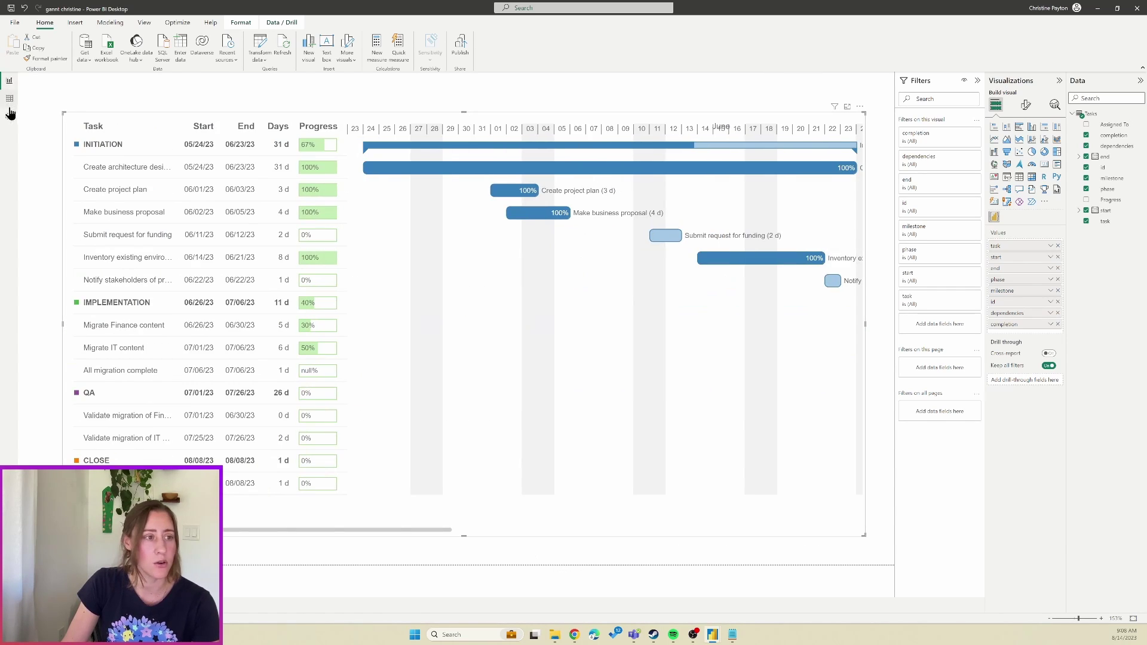
# Check the data types of the Tasks dependencies and completion columns in Table view
pyautogui.click(10, 100)
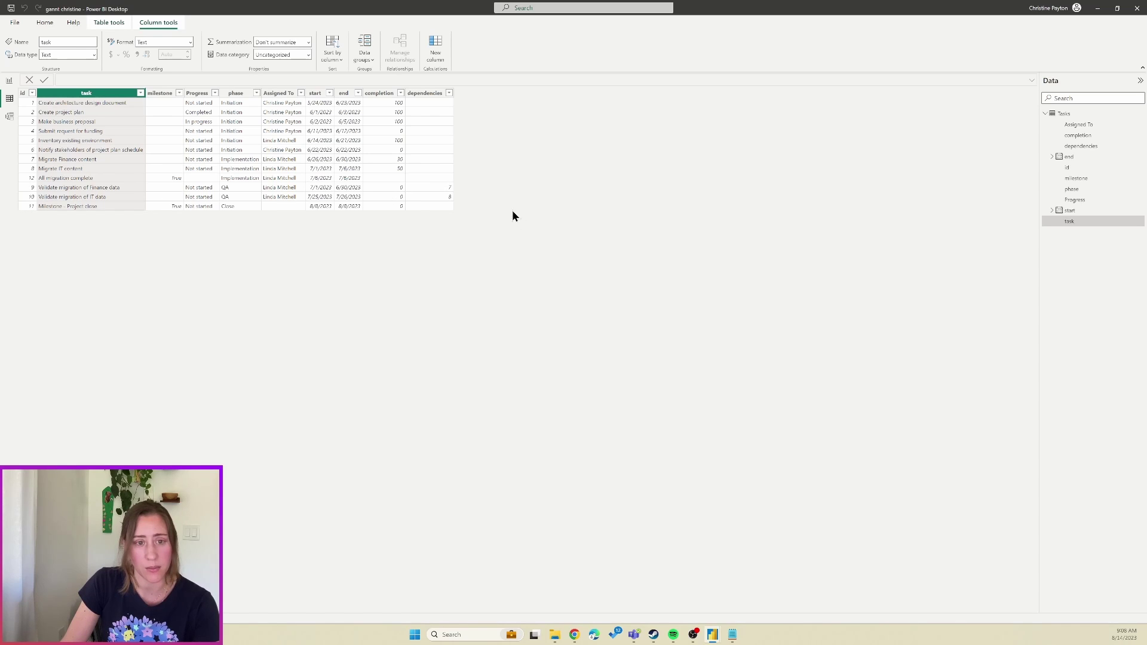
pyautogui.click(436, 187)
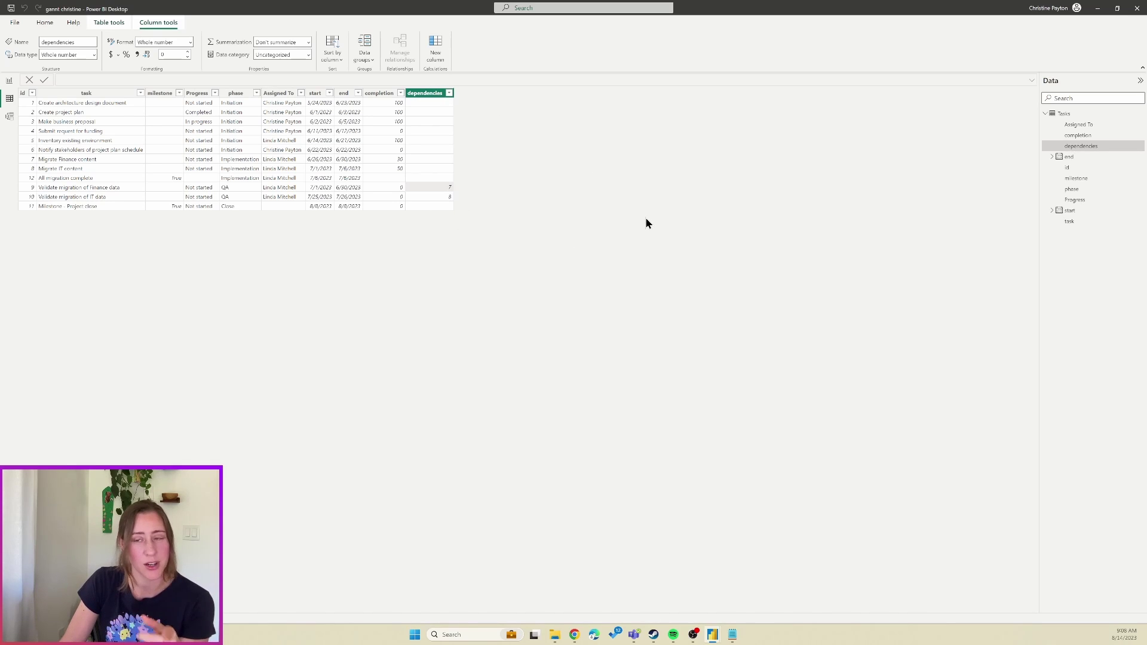
pyautogui.click(381, 95)
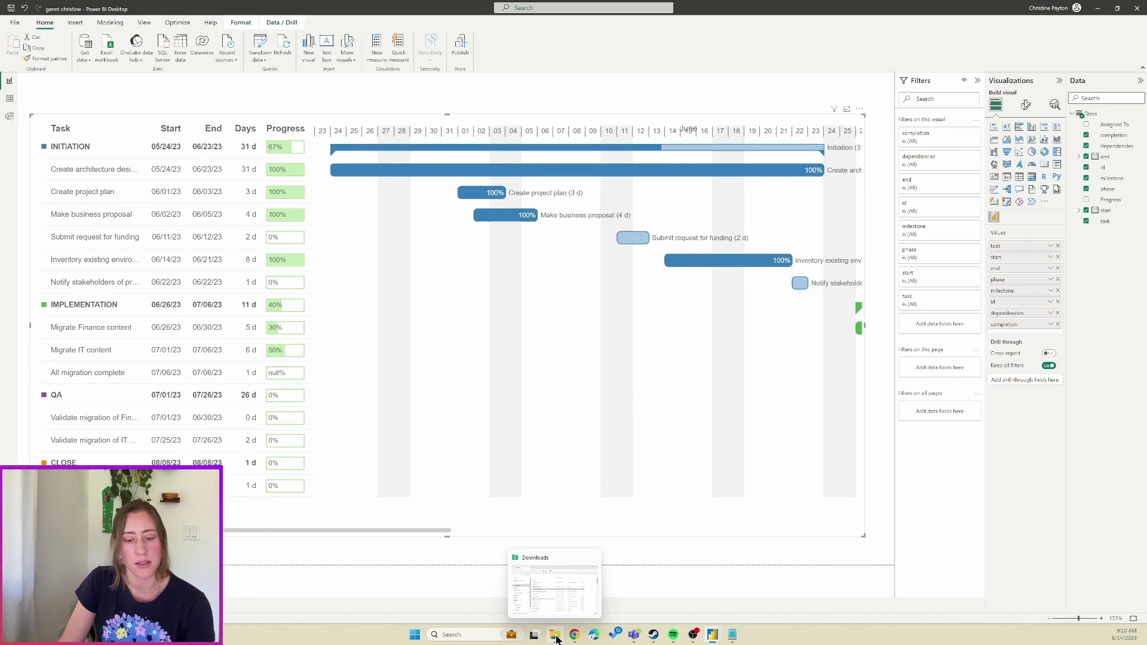
pyautogui.click(555, 636)
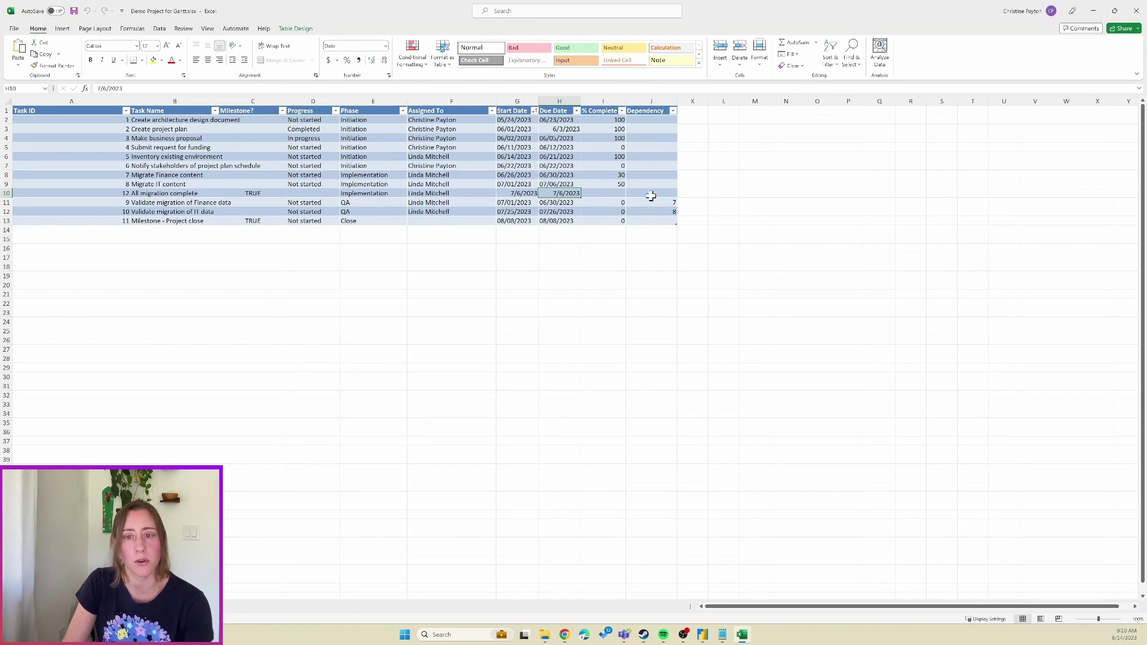
# Change the dependency in J11 for 'Validate migration of Finance data' to 7,6 and close Excel
pyautogui.click(663, 202)
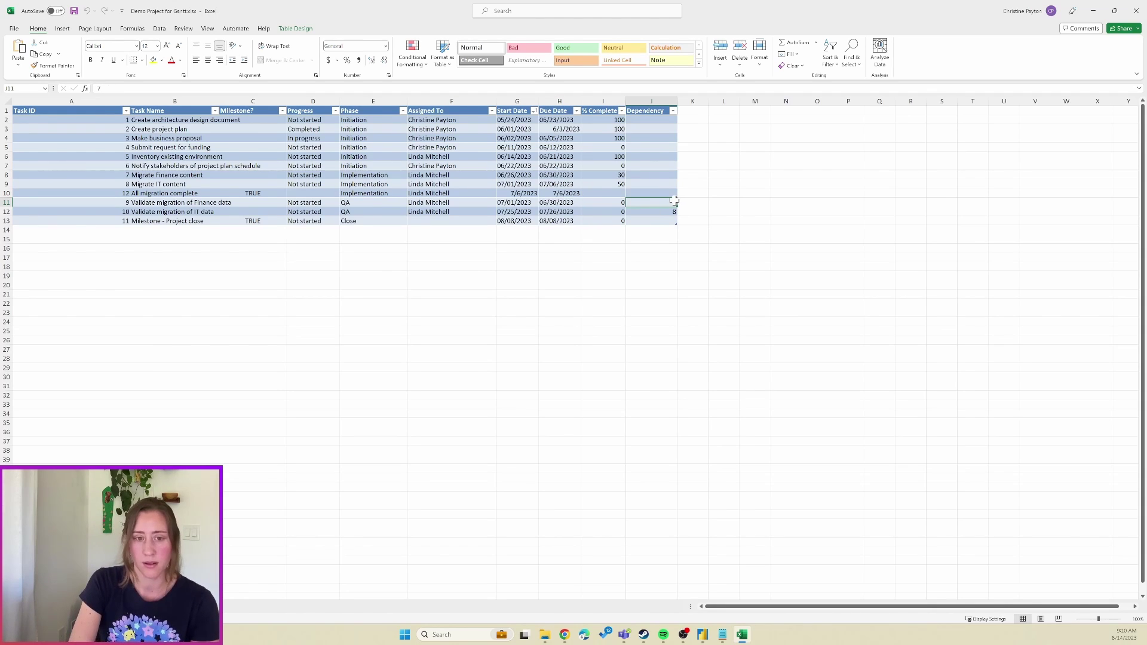
pyautogui.doubleClick(673, 202)
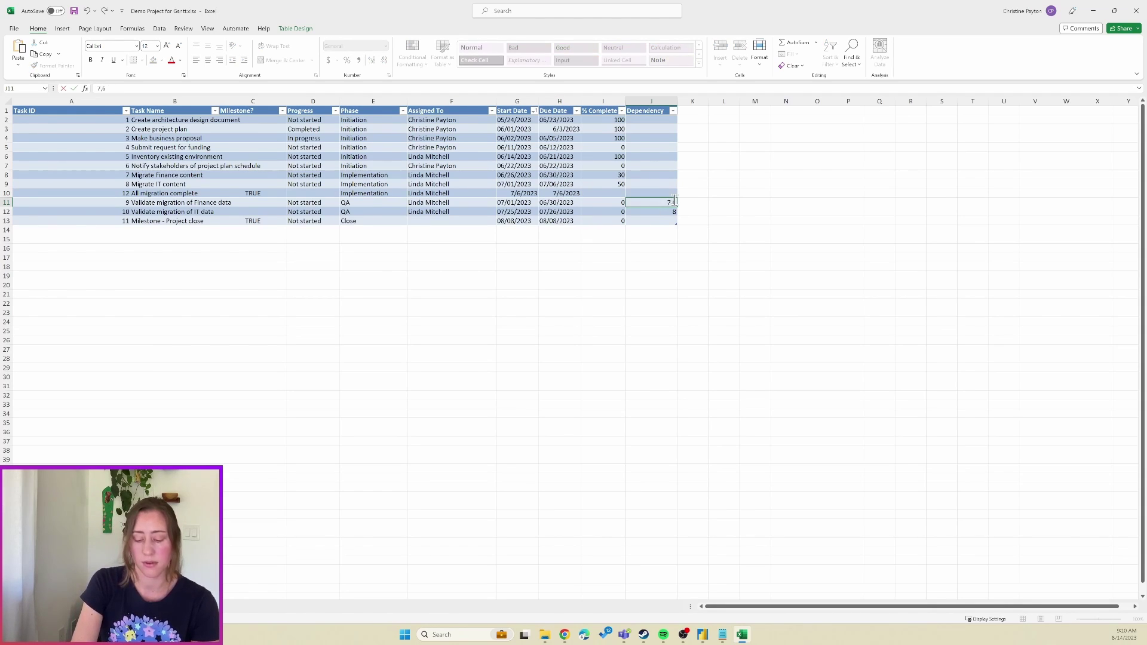
pyautogui.write(',6')
pyautogui.press('Return')
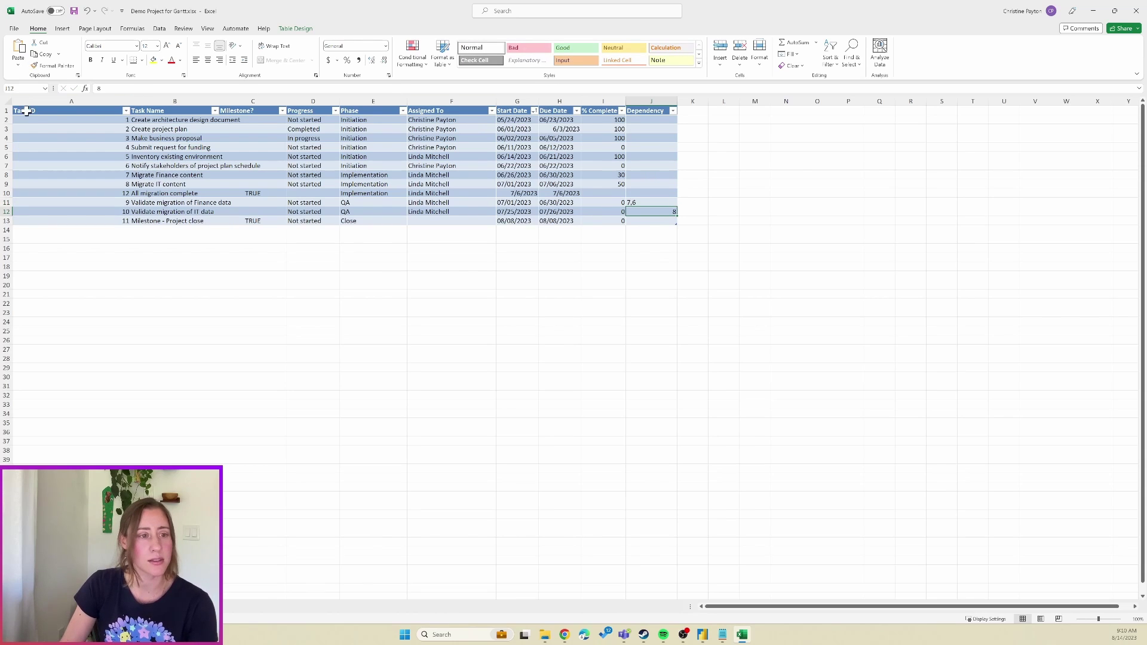
pyautogui.click(1136, 11)
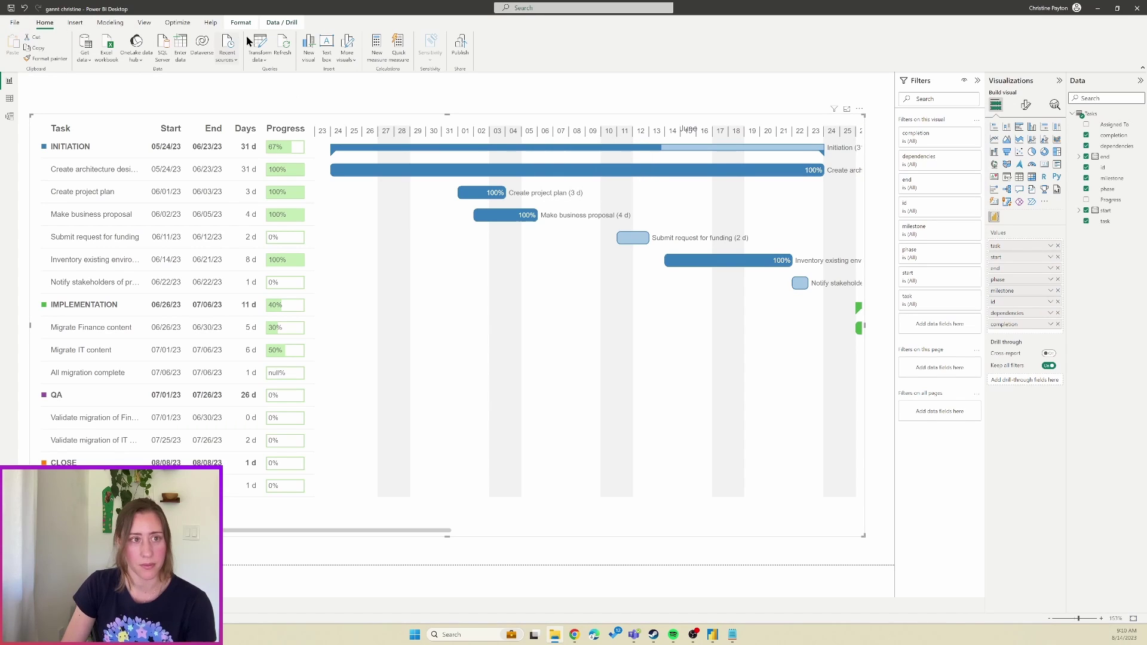
# Refresh the data, see the dependency now reads 76, and open Power Query on Tasks
pyautogui.click(279, 43)
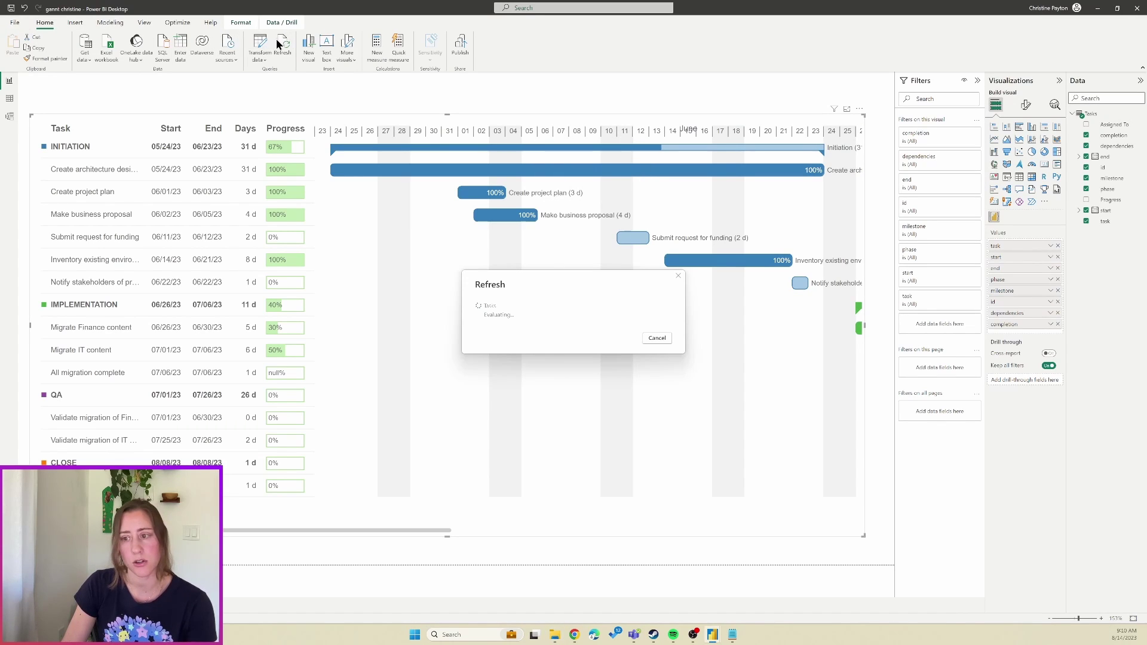
pyautogui.click(10, 99)
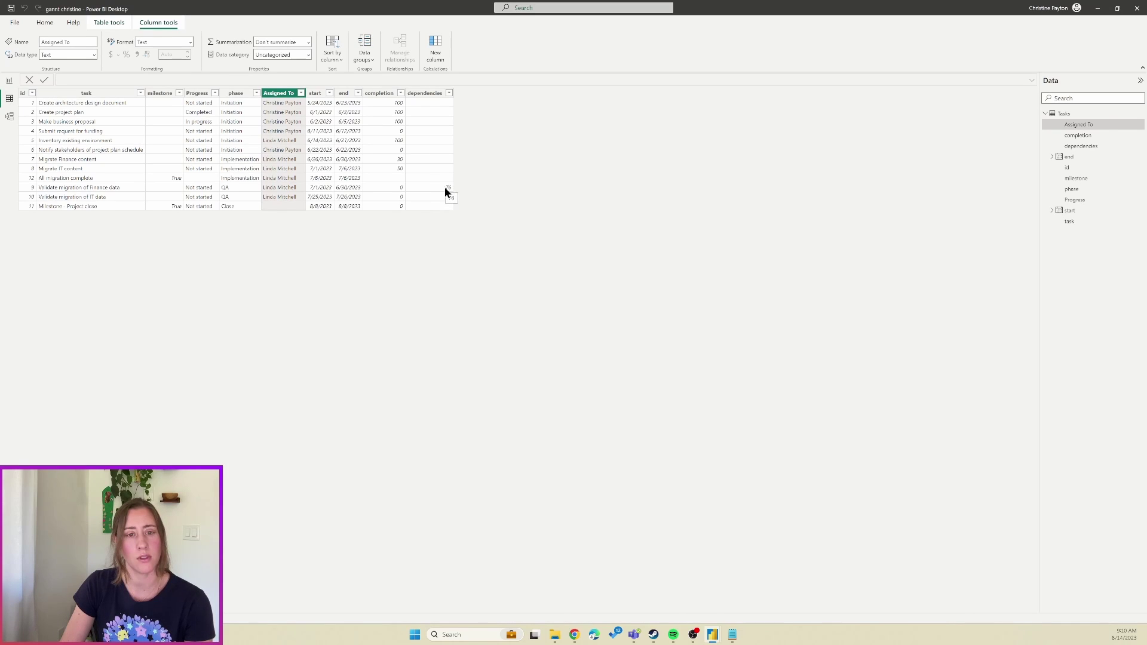
pyautogui.click(445, 188)
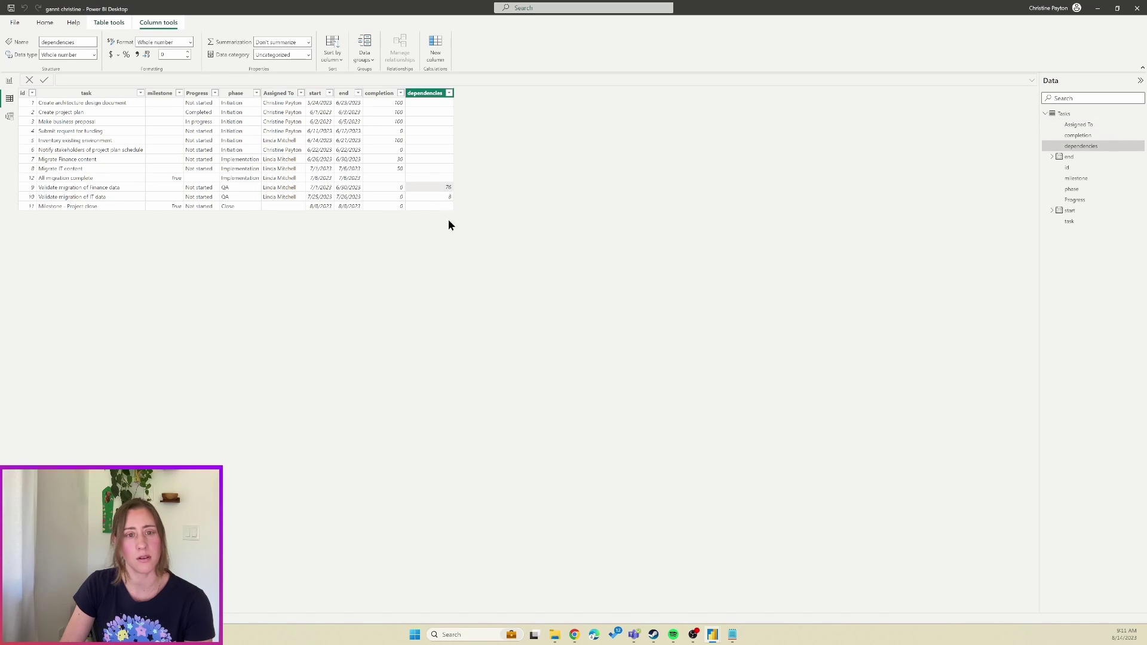
pyautogui.click(45, 22)
pyautogui.click(237, 47)
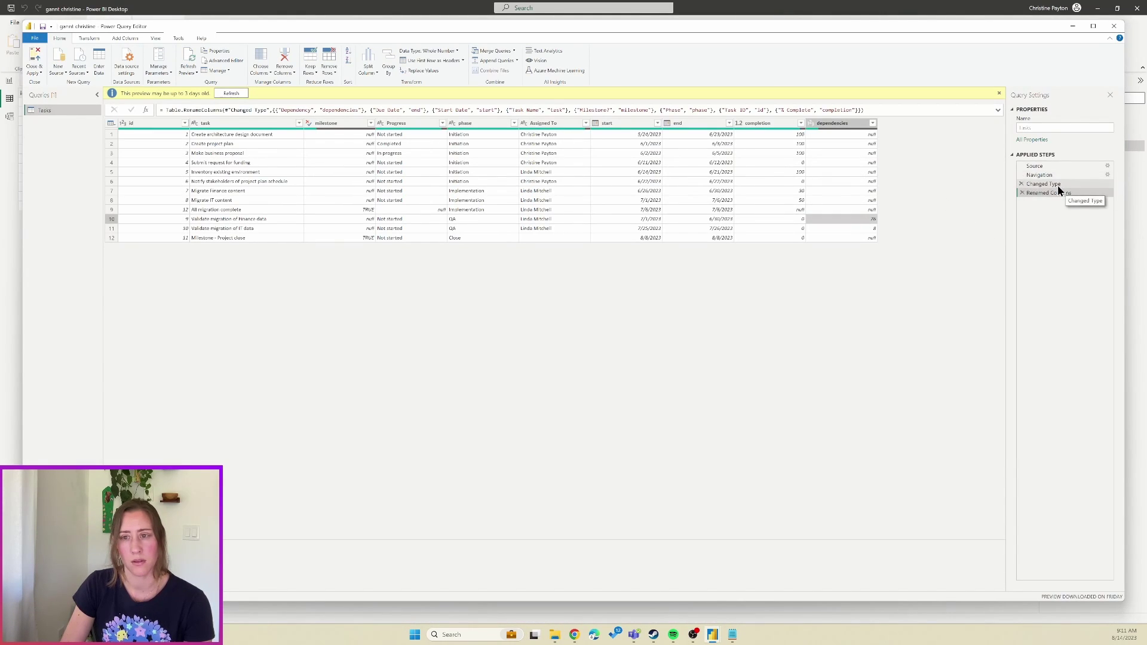
# Inspect the formula of the Tasks query's column type change step
pyautogui.click(1055, 184)
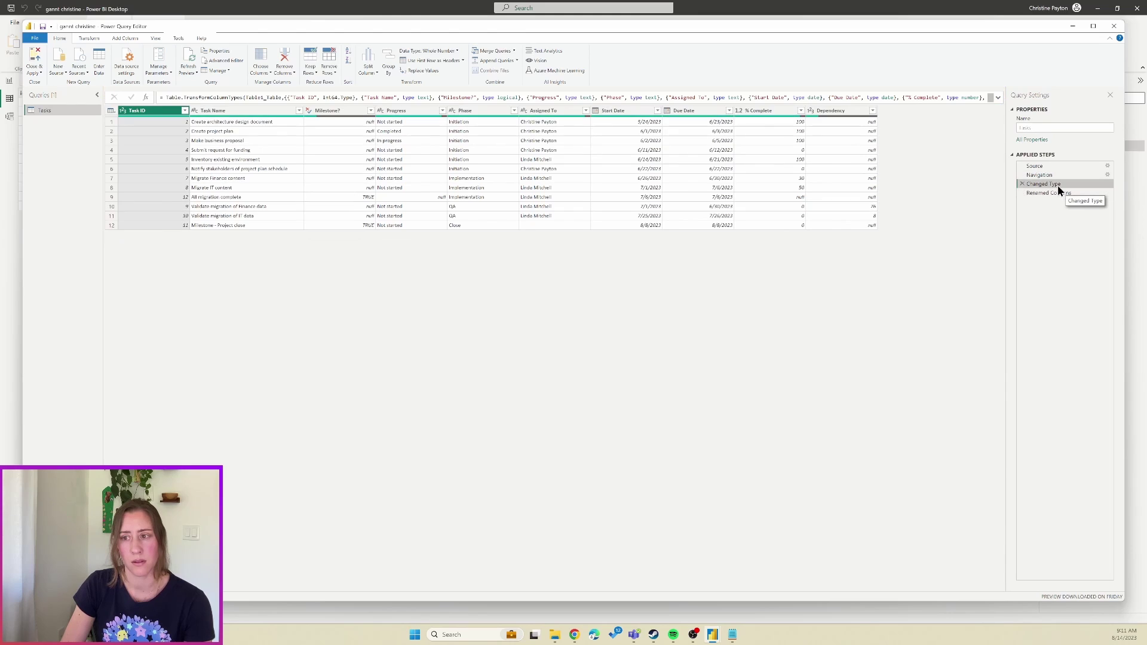
pyautogui.click(996, 99)
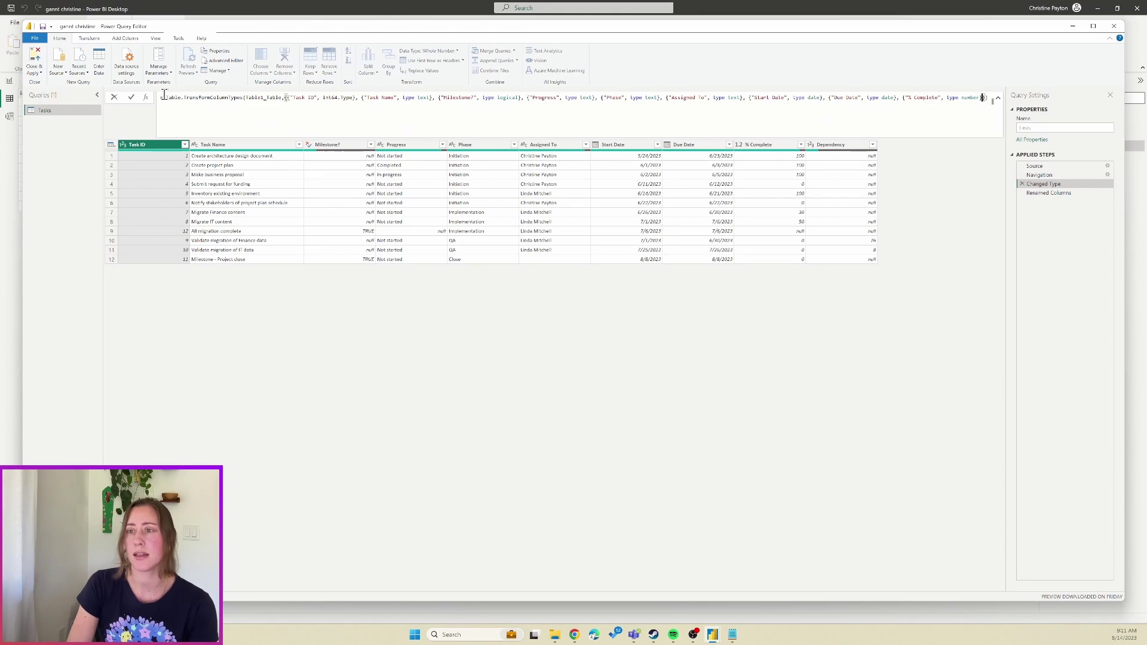
pyautogui.click(131, 96)
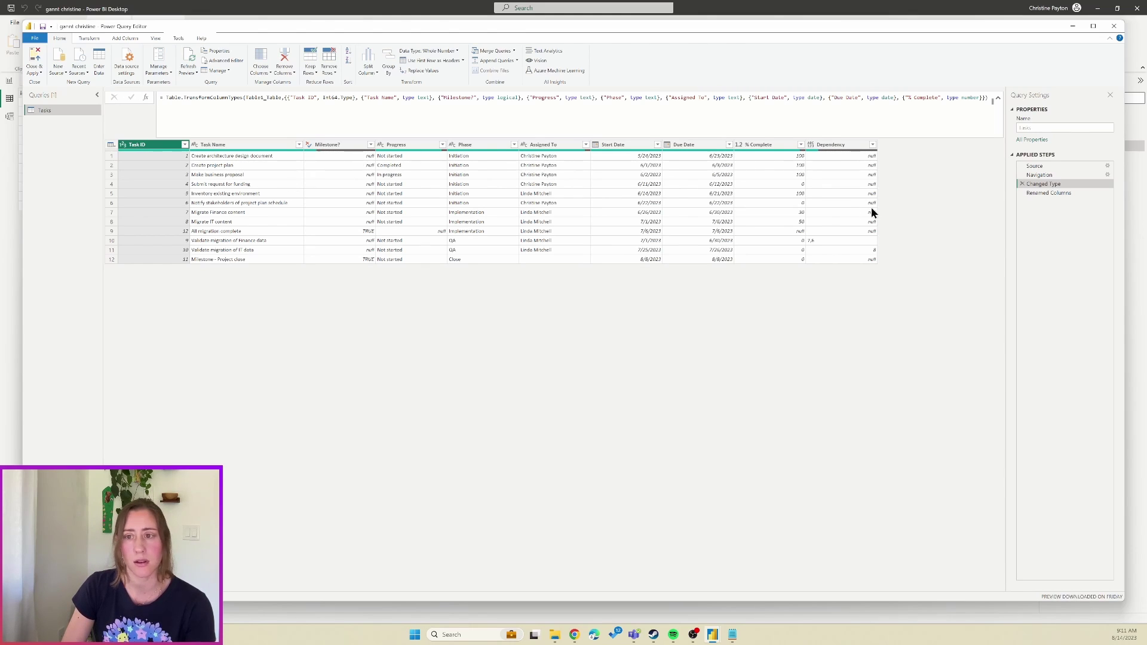
# Set the Dependency column to Text, replacing the current step, and apply the query changes
pyautogui.click(834, 145)
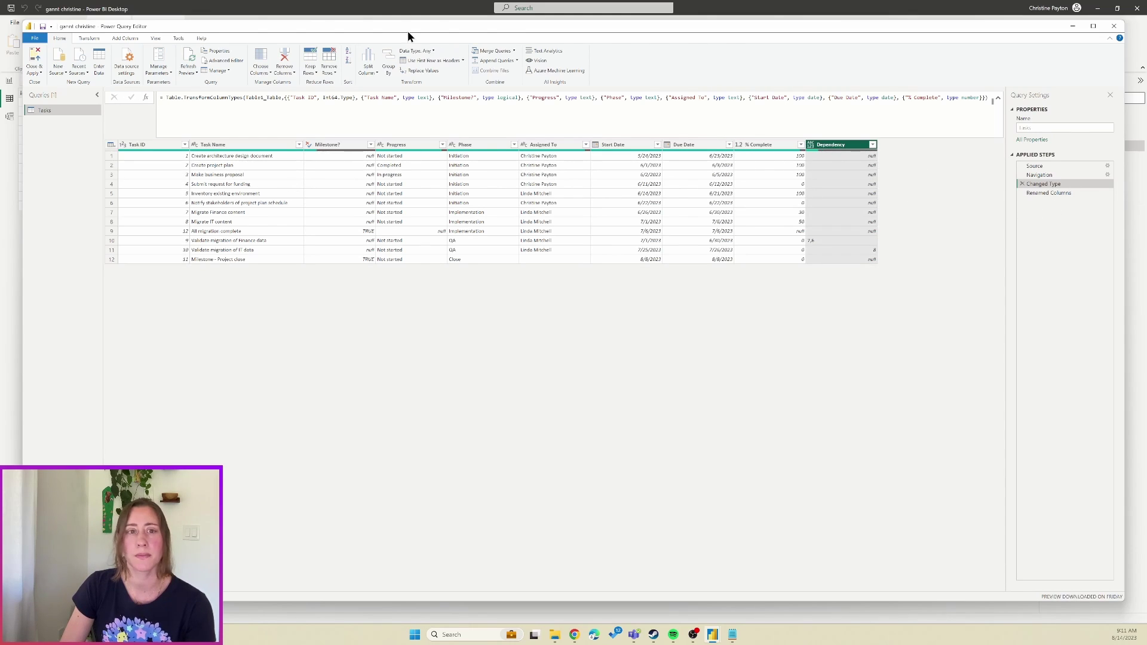
pyautogui.click(432, 52)
pyautogui.click(436, 158)
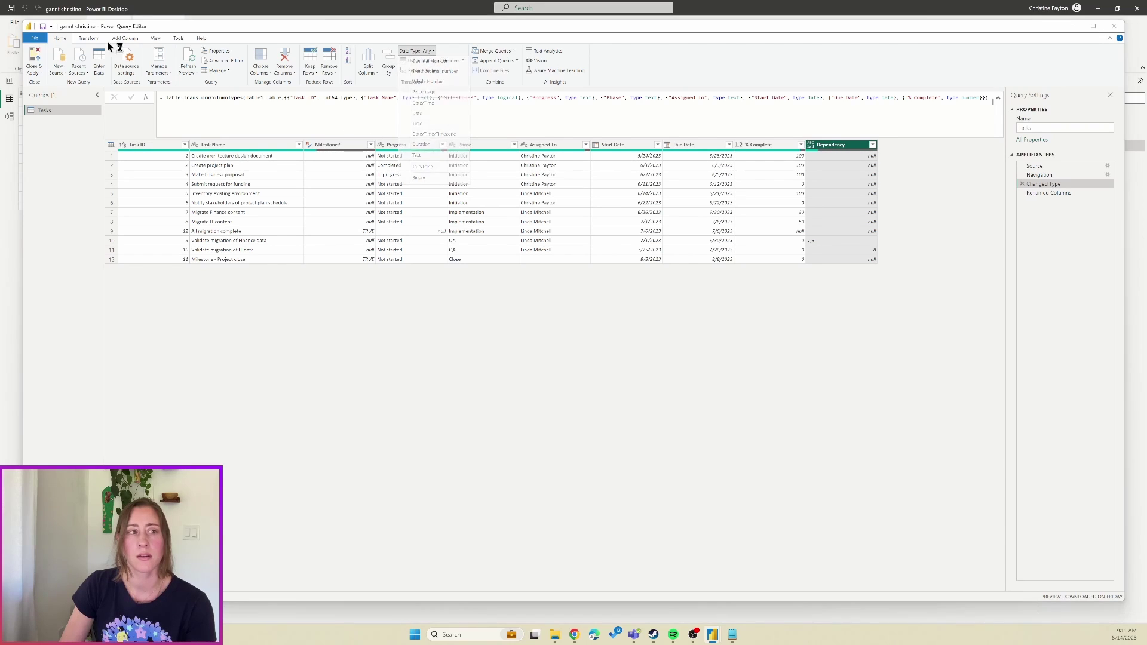
pyautogui.press('Return')
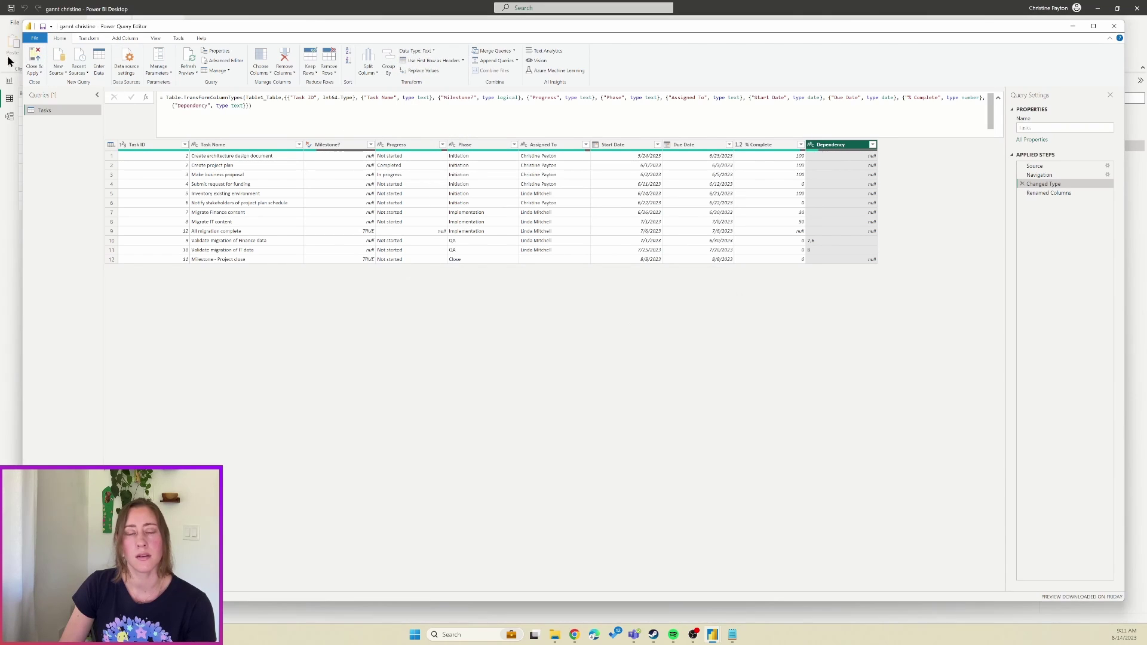
pyautogui.click(42, 61)
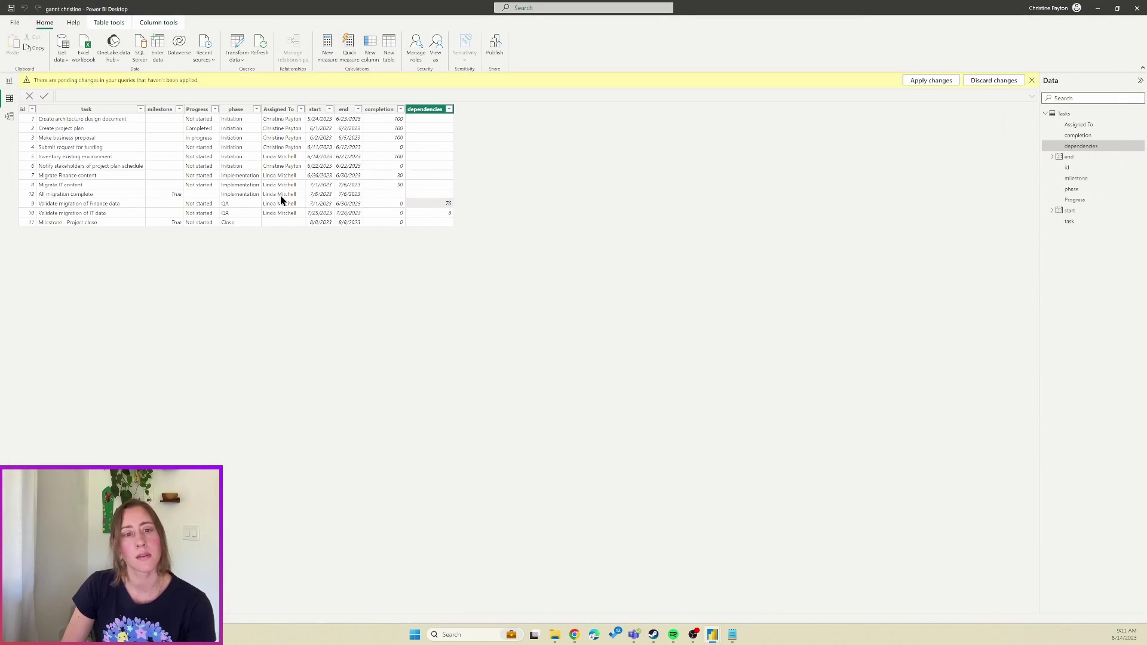
# Scroll the Gantt chart on the report page and open it for editing in Deneb
pyautogui.click(9, 80)
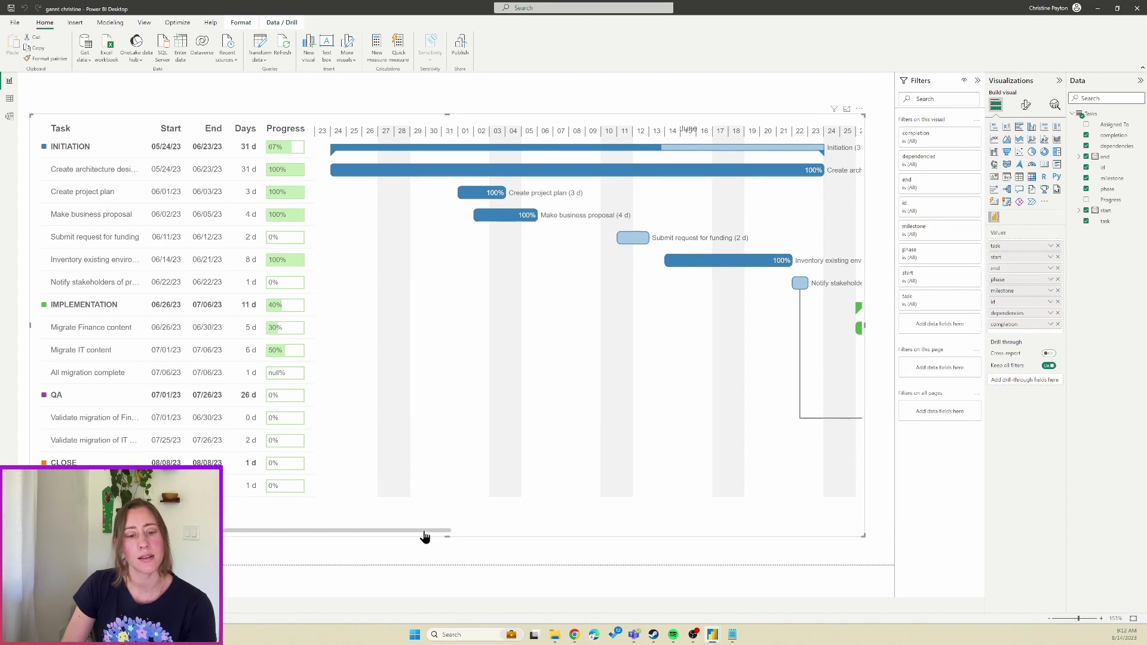
pyautogui.moveTo(425, 536); pyautogui.dragTo(614, 533)
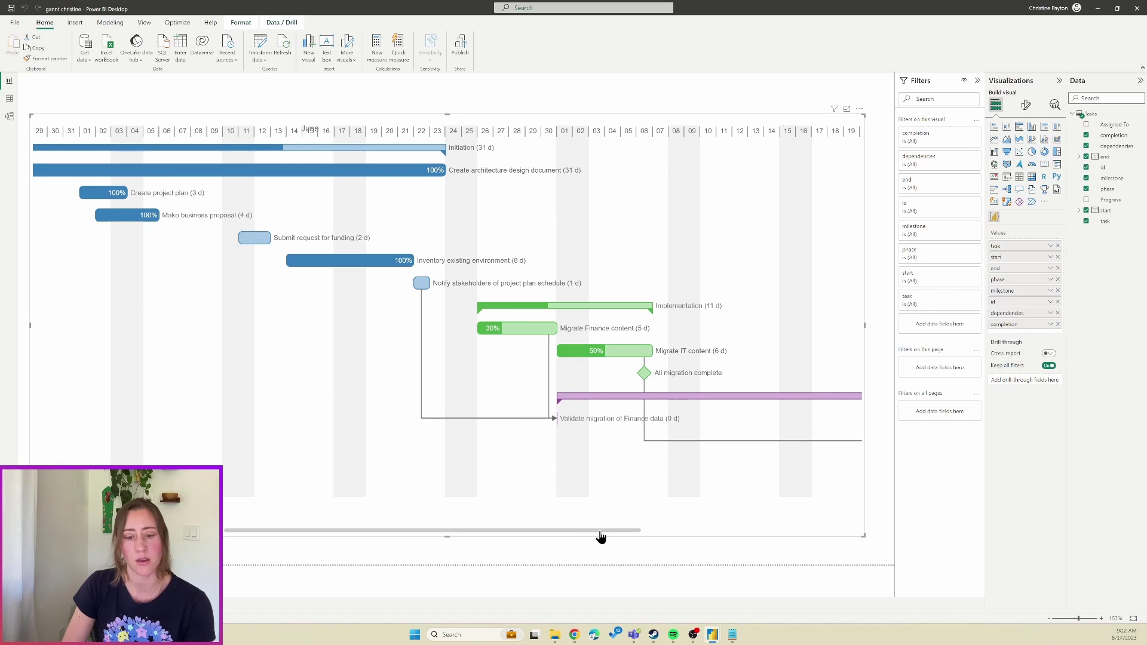
pyautogui.moveTo(600, 532); pyautogui.dragTo(389, 533)
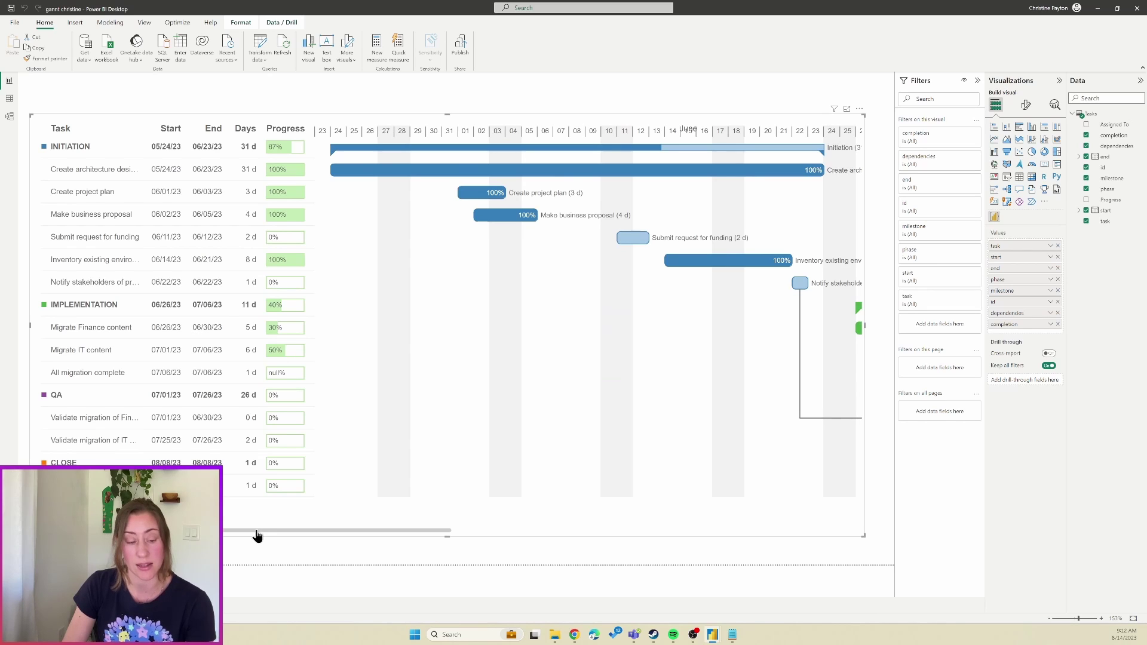
pyautogui.moveTo(406, 533); pyautogui.dragTo(878, 530)
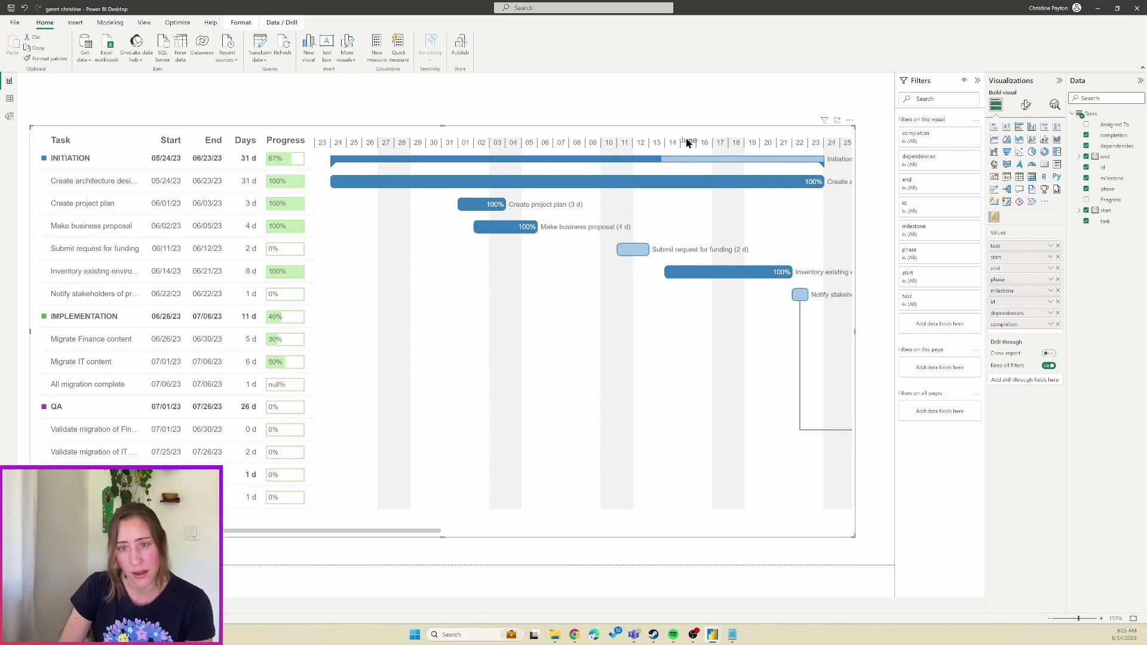
pyautogui.click(849, 120)
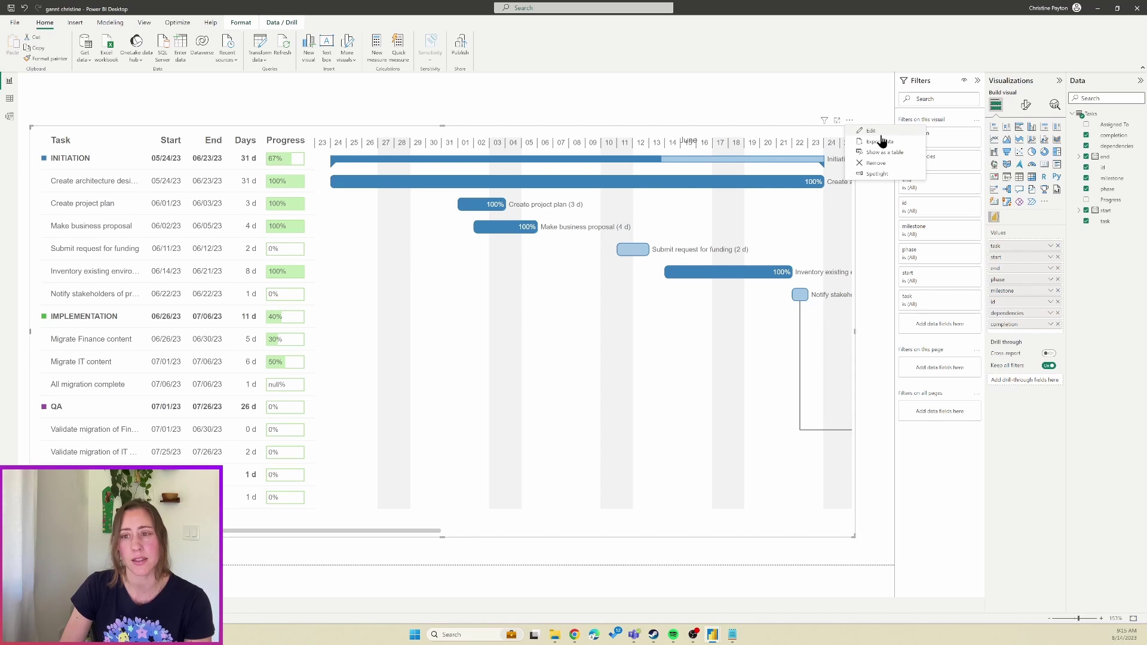
pyautogui.click(878, 133)
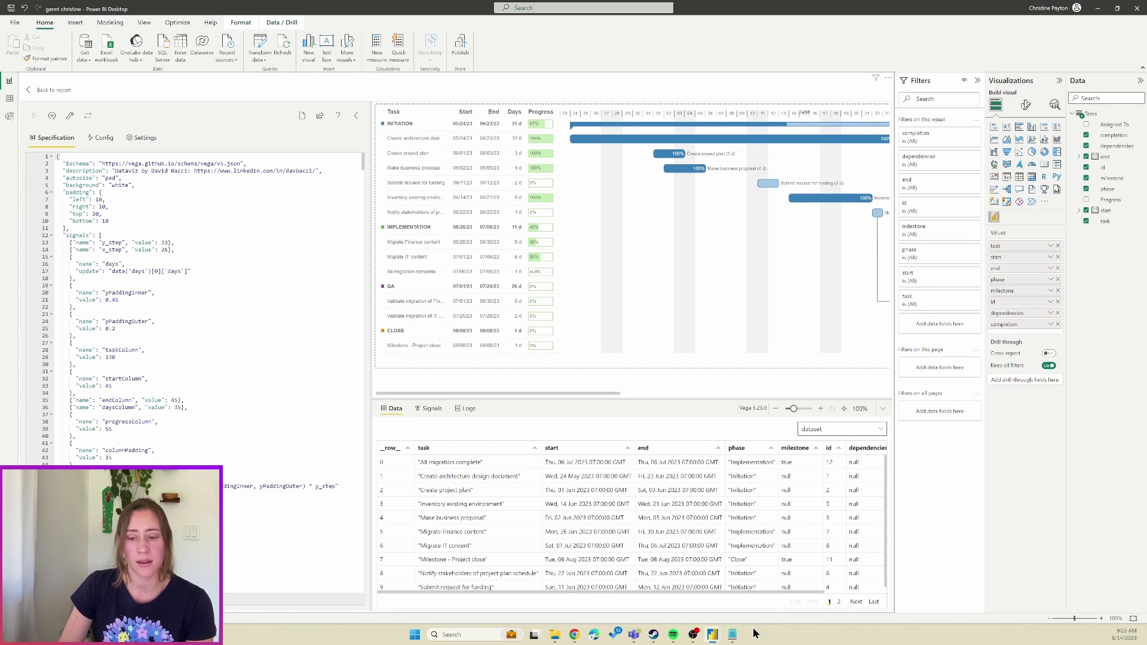
pyautogui.hotkey('alt', 'Tab')
# Change the Month axis offset in the Notepad spec from 0 to 15
pyautogui.click(370, 223)
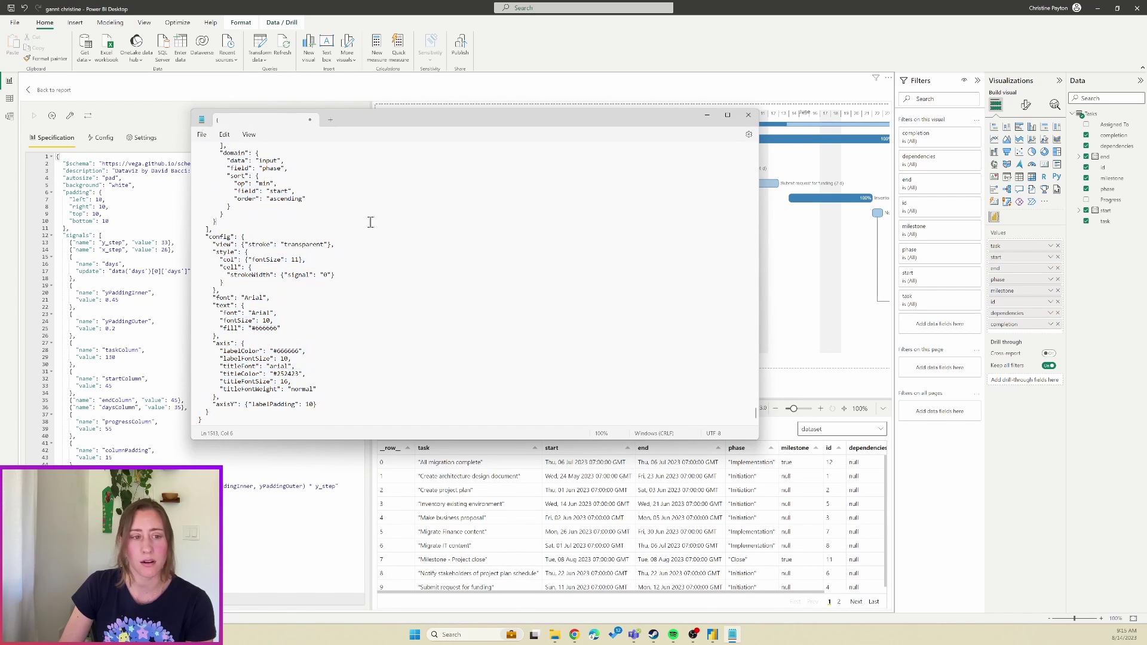
pyautogui.scroll(7, 364, 239)
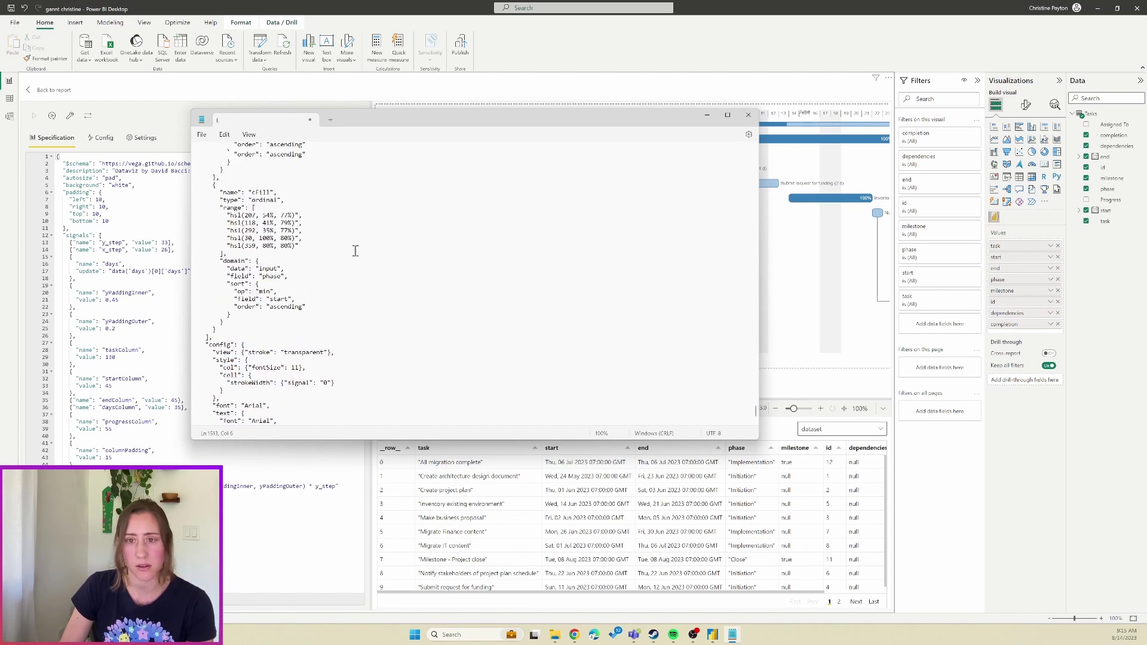
pyautogui.click(354, 252)
pyautogui.scroll(3, 353, 256)
pyautogui.click(359, 159)
pyautogui.hotkey('ctrl', 'f')
pyautogui.write('m')
pyautogui.press('Return')
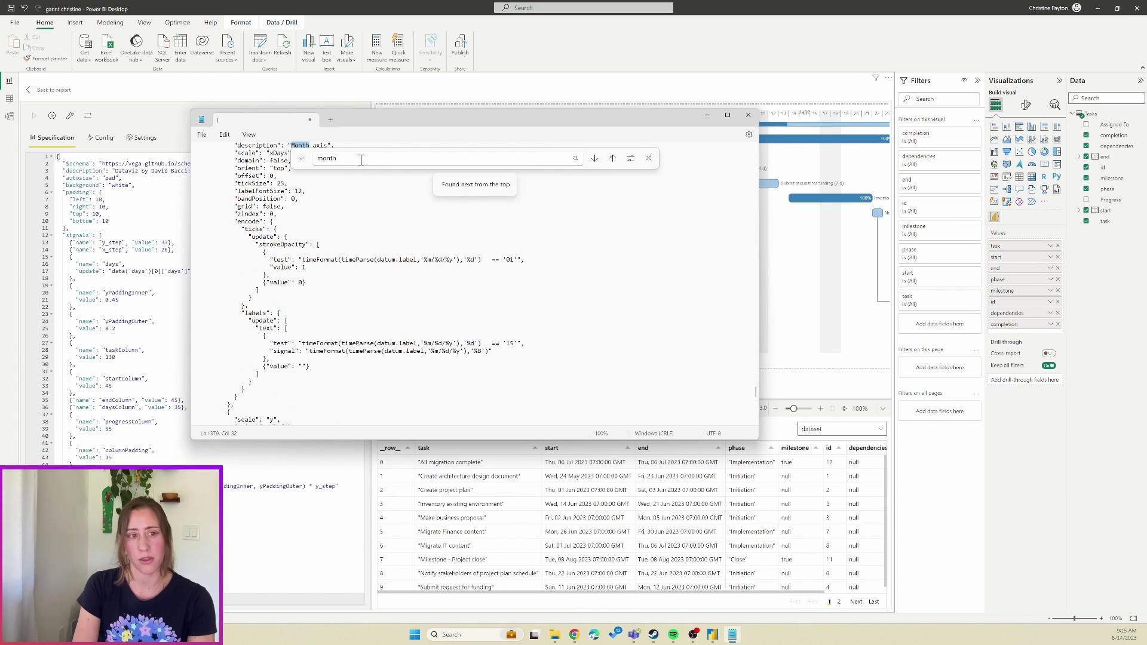
pyautogui.click(648, 157)
pyautogui.scroll(1, 361, 186)
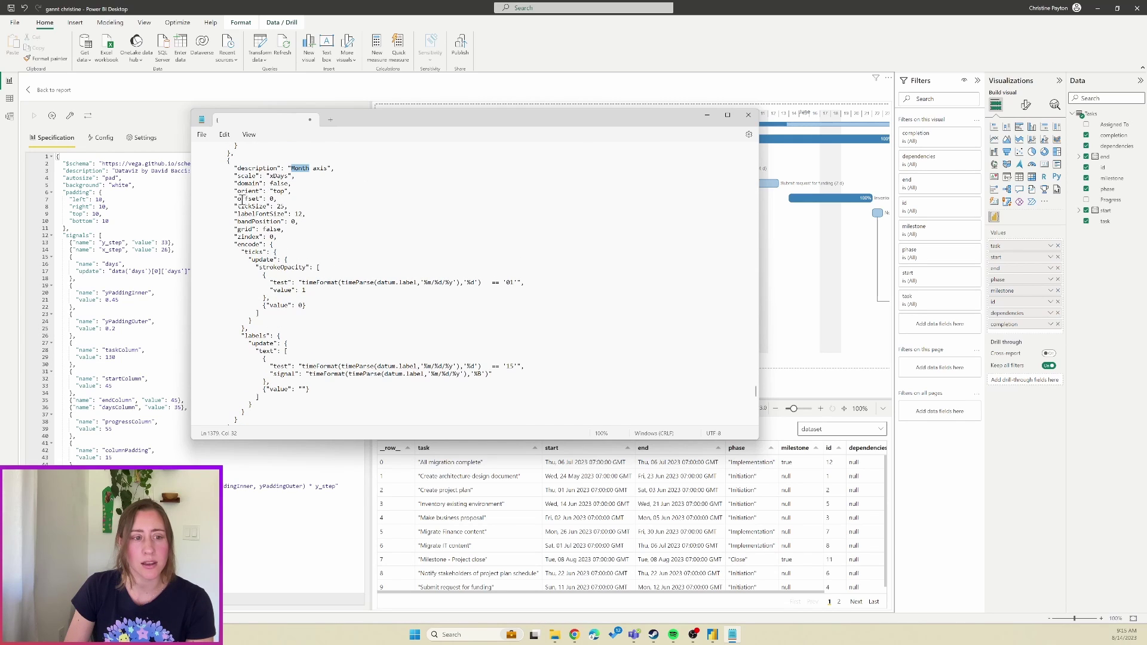
pyautogui.click(270, 199)
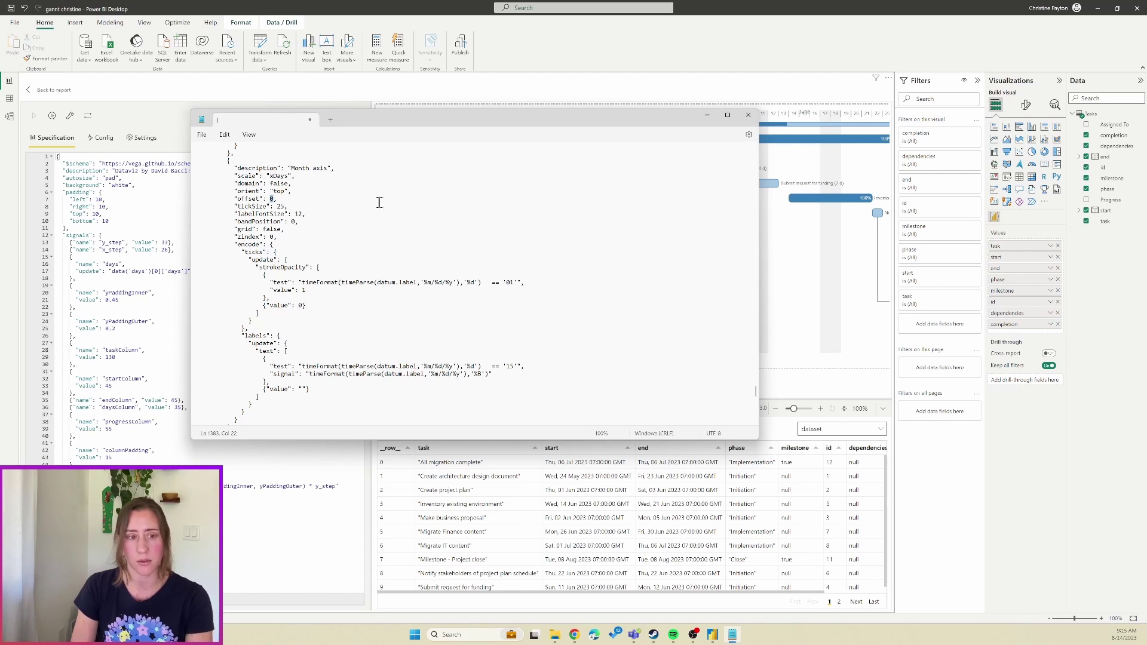
pyautogui.write('15')
pyautogui.click(297, 207)
# Copy the whole edited spec and paste it over the Deneb specification
pyautogui.hotkey('ctrl', 'a')
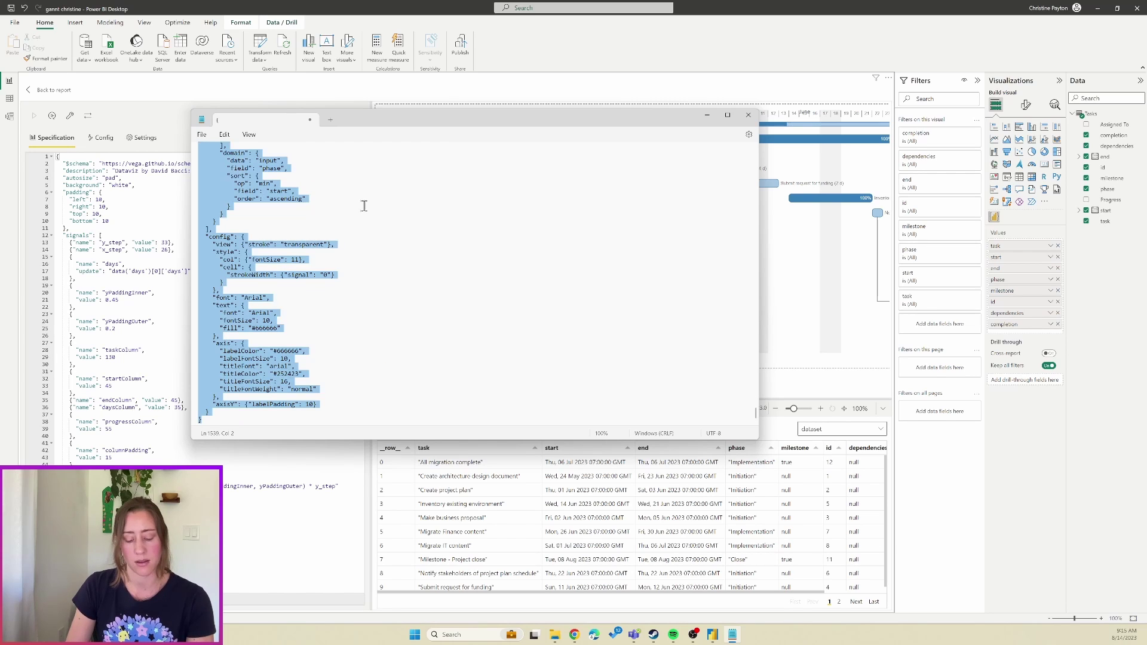
pyautogui.hotkey('ctrl', 'c')
pyautogui.click(117, 224)
pyautogui.hotkey('ctrl', 'a')
pyautogui.hotkey('ctrl', 'v')
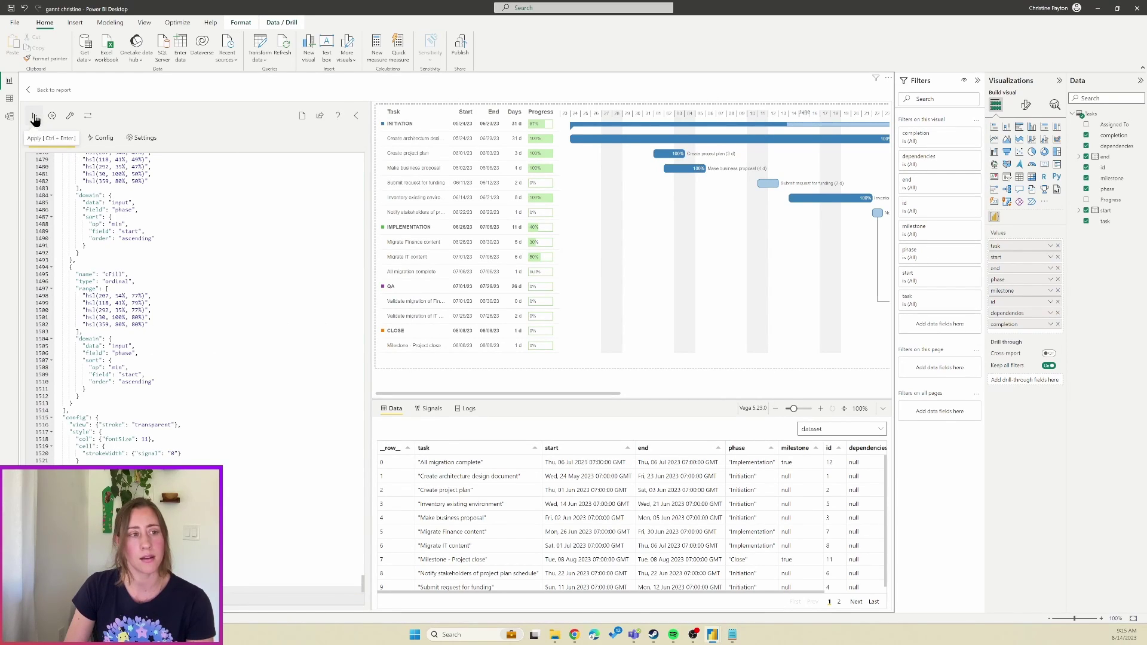
# Apply the updated spec and scroll the Gantt timeline to check the June month label
pyautogui.click(34, 118)
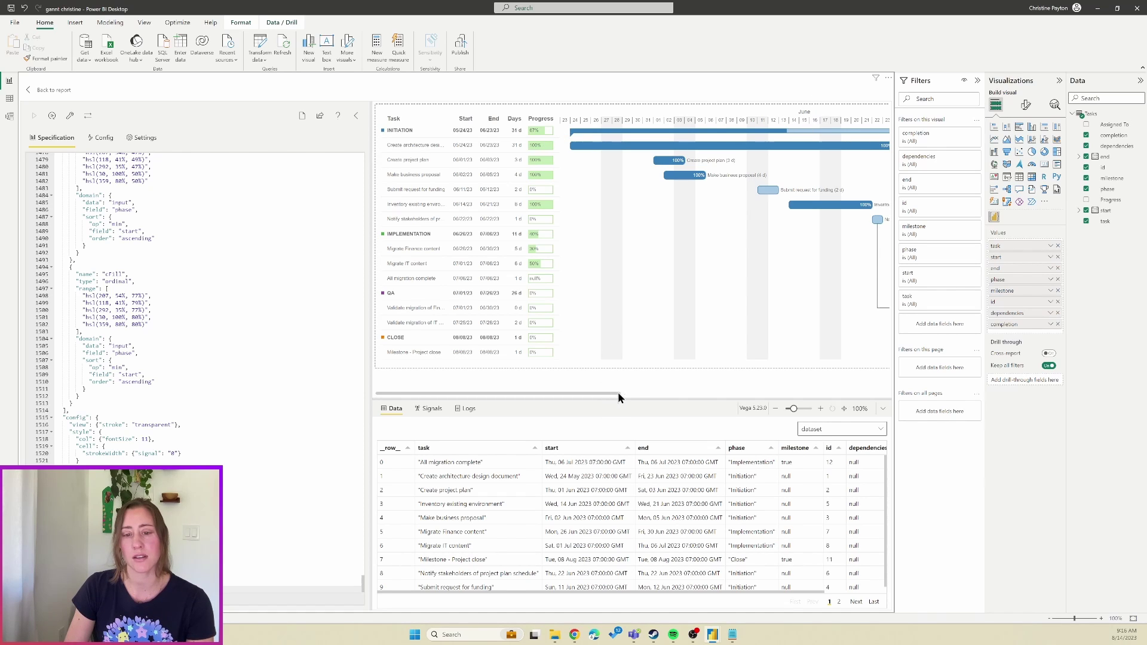
pyautogui.moveTo(616, 398); pyautogui.dragTo(554, 431)
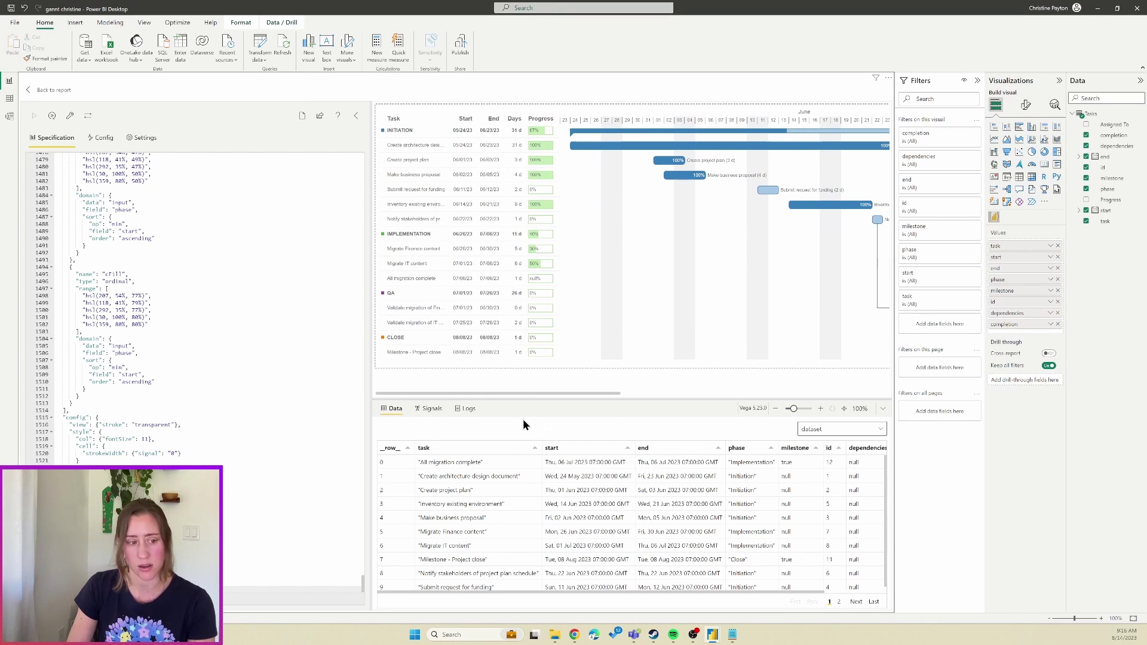
pyautogui.scroll(15, 183, 336)
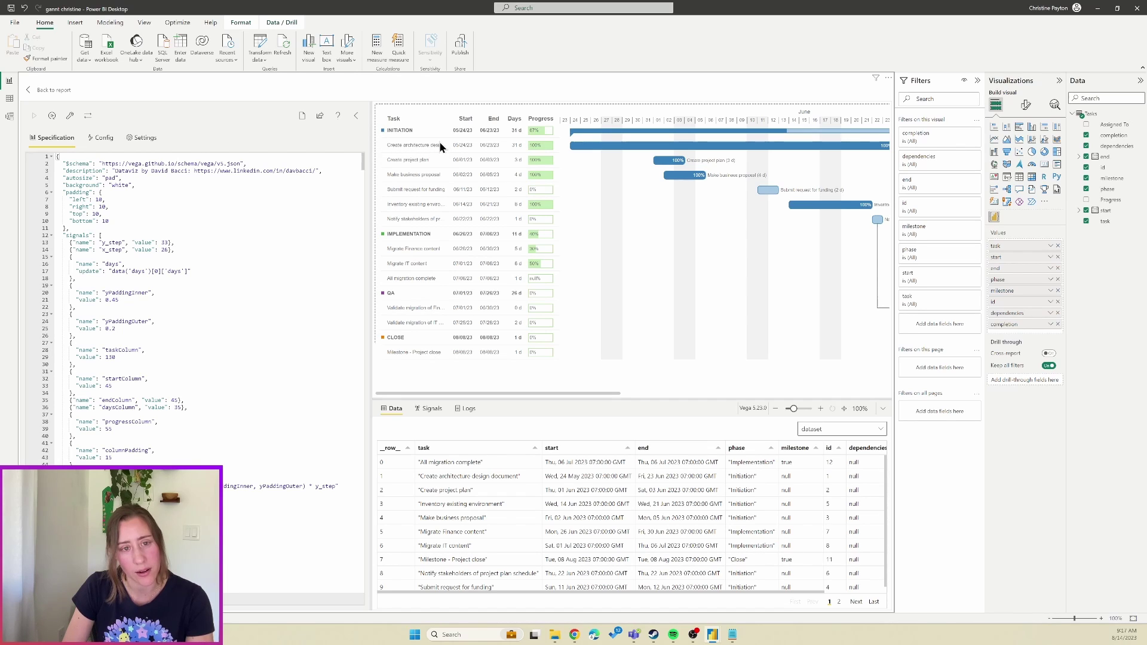
pyautogui.click(215, 200)
pyautogui.click(218, 283)
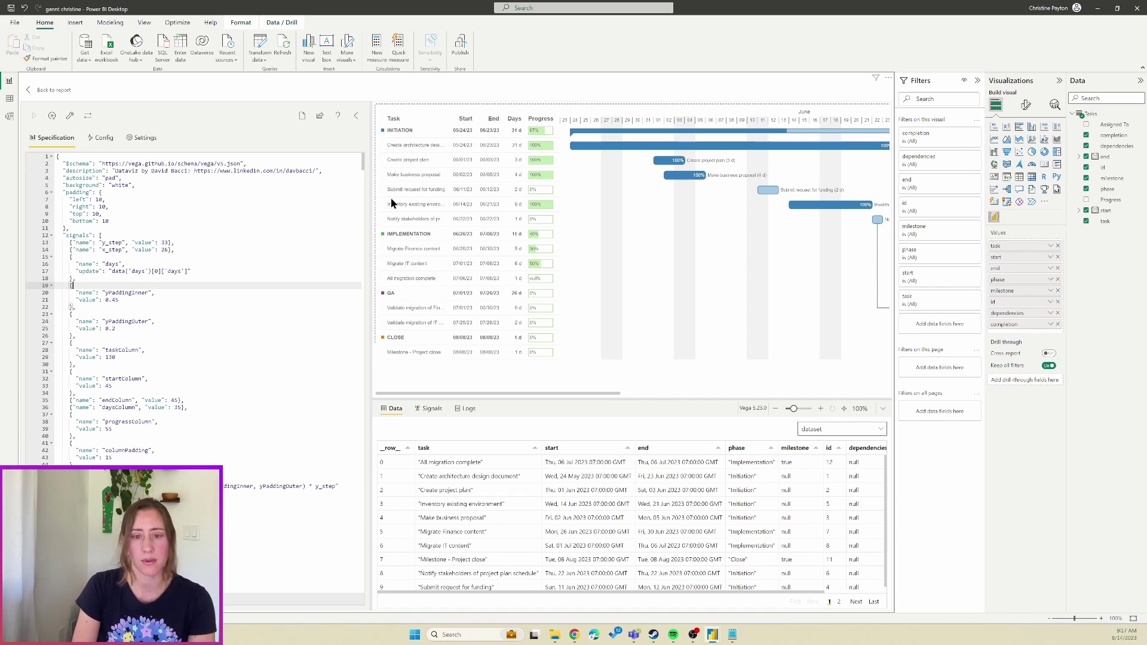
# Find the taskColumn setting in the Notepad spec and widen it from 130
pyautogui.click(733, 635)
pyautogui.click(549, 310)
pyautogui.hotkey('ctrl', 'f')
pyautogui.write('task')
pyautogui.press('Return')
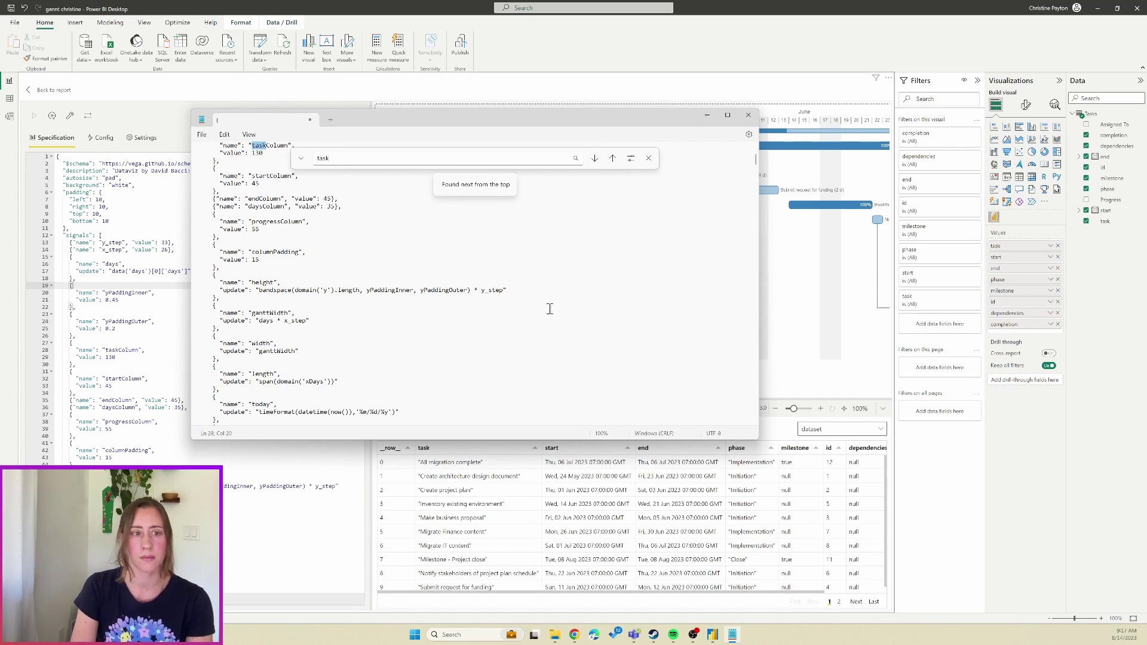
pyautogui.scroll(1, 418, 309)
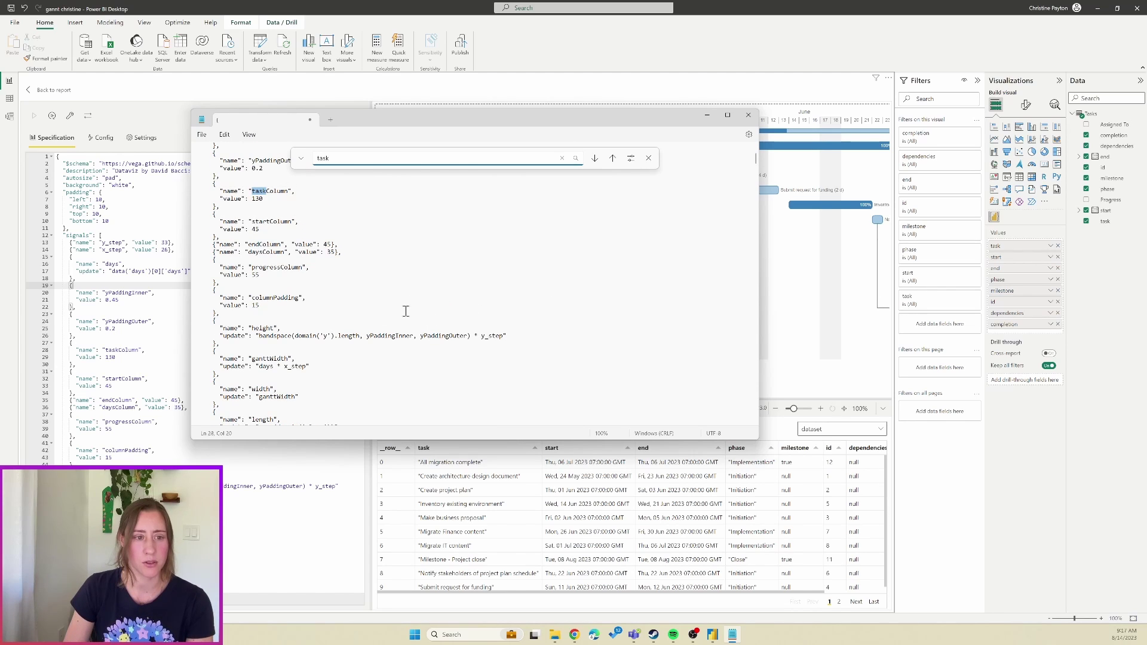
pyautogui.scroll(7, 341, 290)
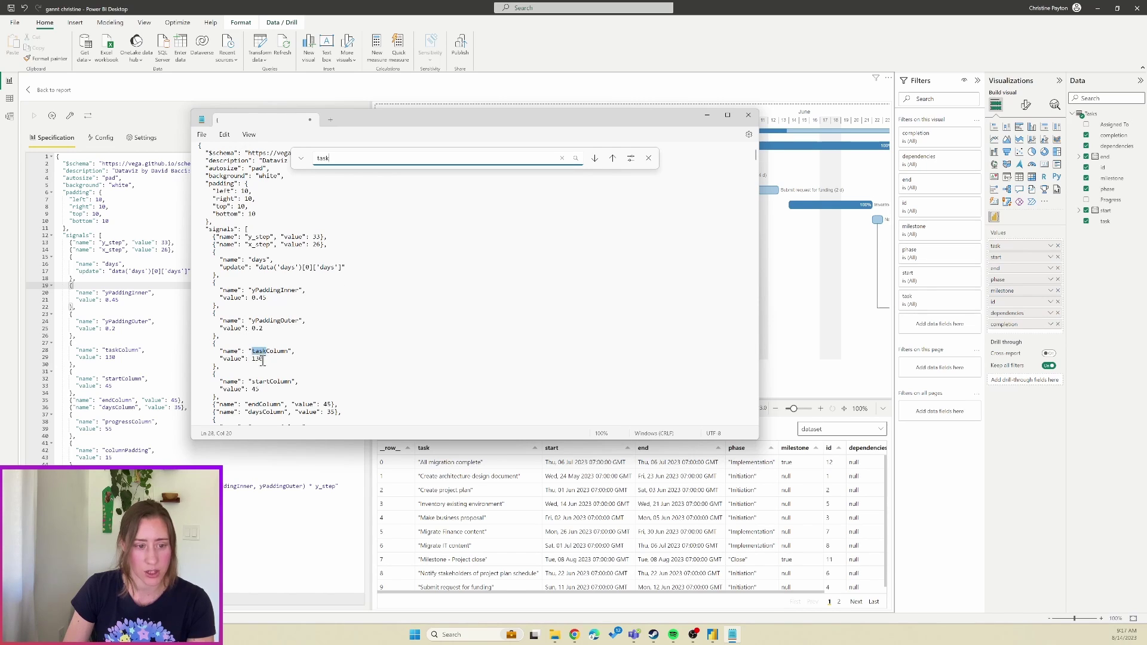
pyautogui.moveTo(264, 358); pyautogui.dragTo(255, 359)
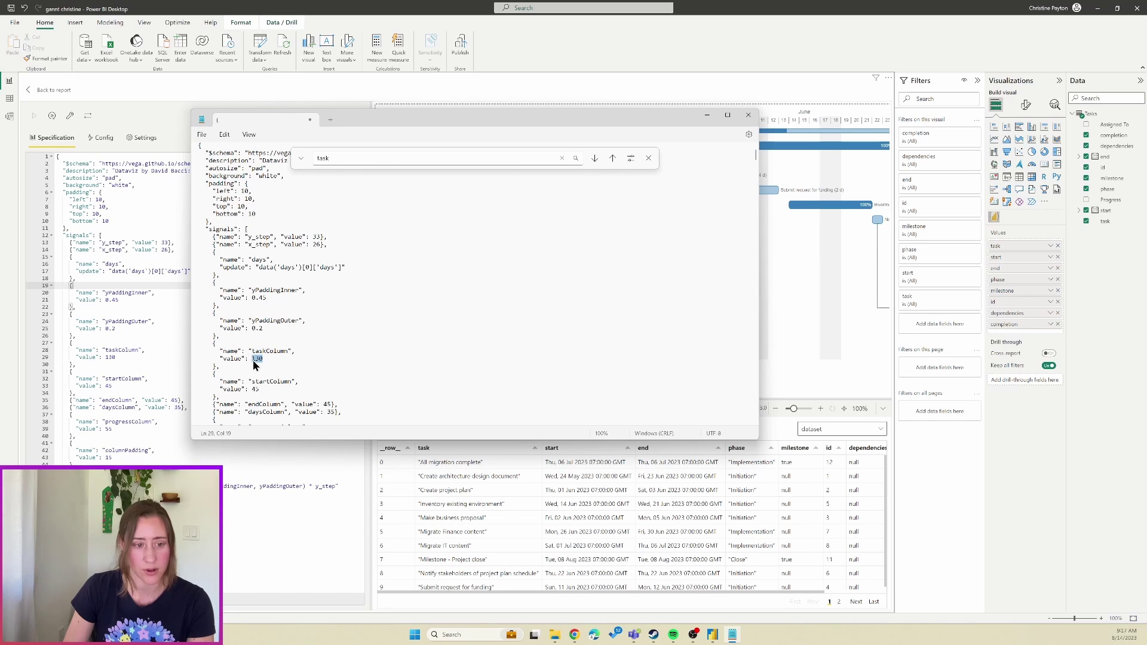
# Replace the Deneb spec with the edited one and apply it to widen the task column
pyautogui.hotkey('ctrl', 'a')
pyautogui.hotkey('ctrl', 'c')
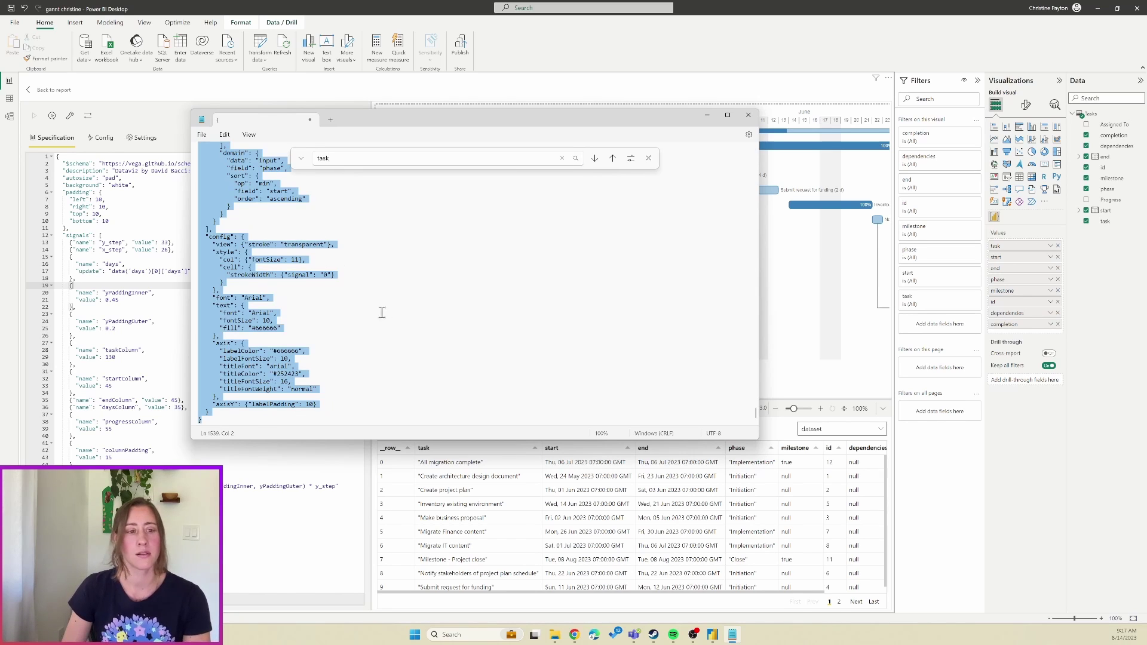
pyautogui.click(35, 308)
pyautogui.hotkey('ctrl', 'a')
pyautogui.hotkey('ctrl', 'v')
pyautogui.click(35, 116)
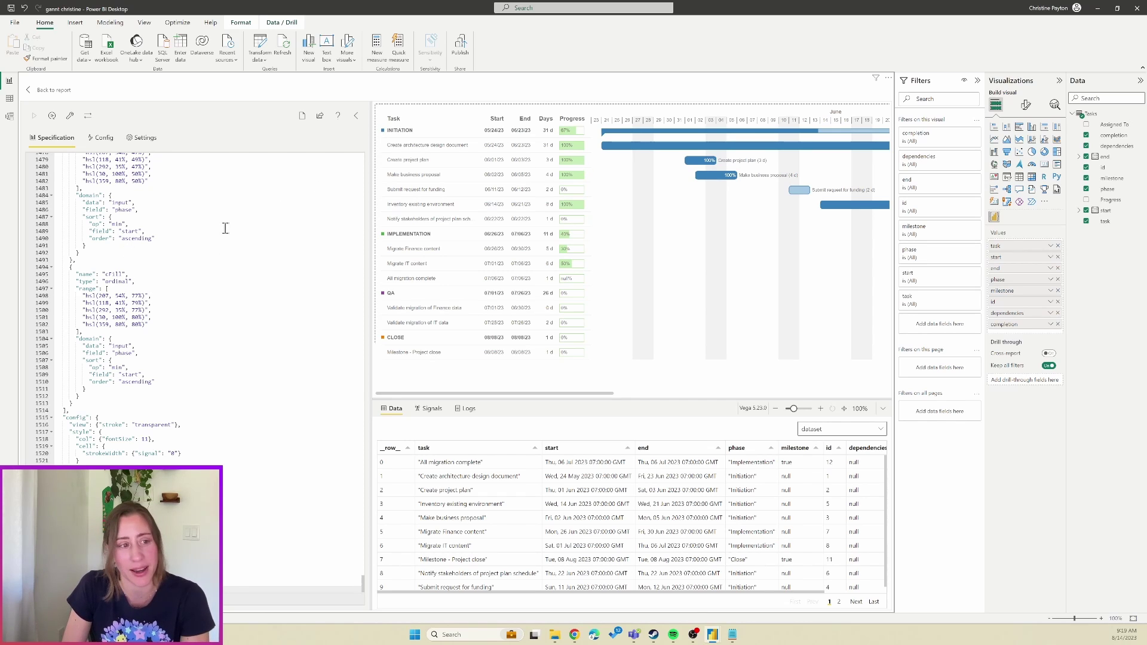
# Move the Gantt visual higher on the report page and enlarge it to show more rows
pyautogui.scroll(6, 215, 270)
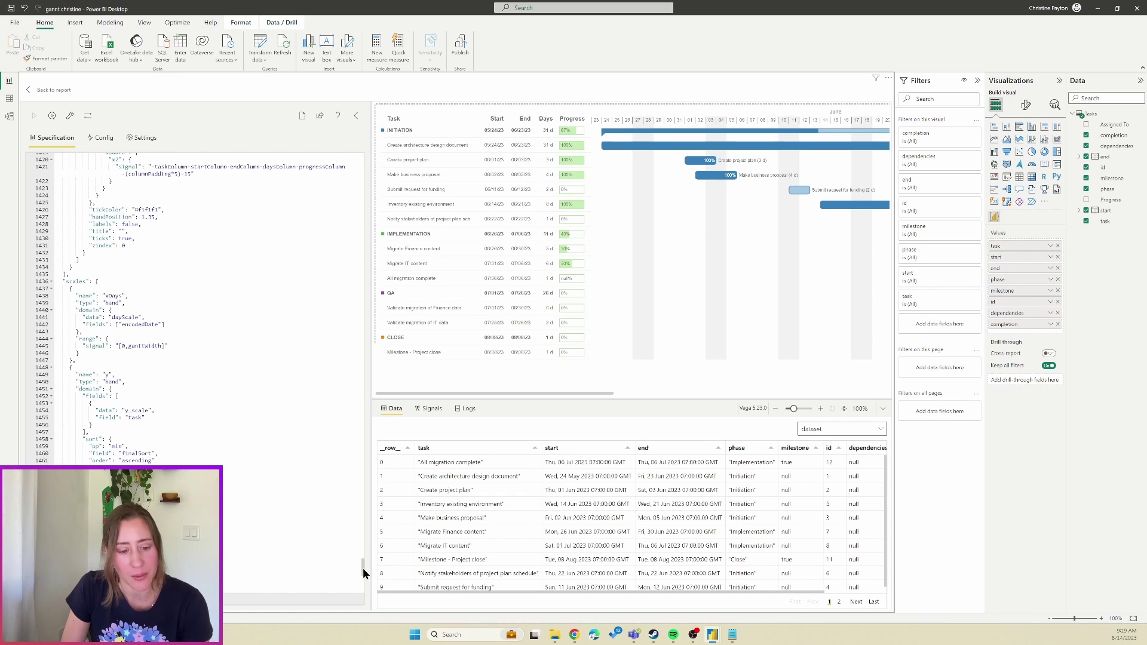
pyautogui.moveTo(363, 568); pyautogui.dragTo(378, 105)
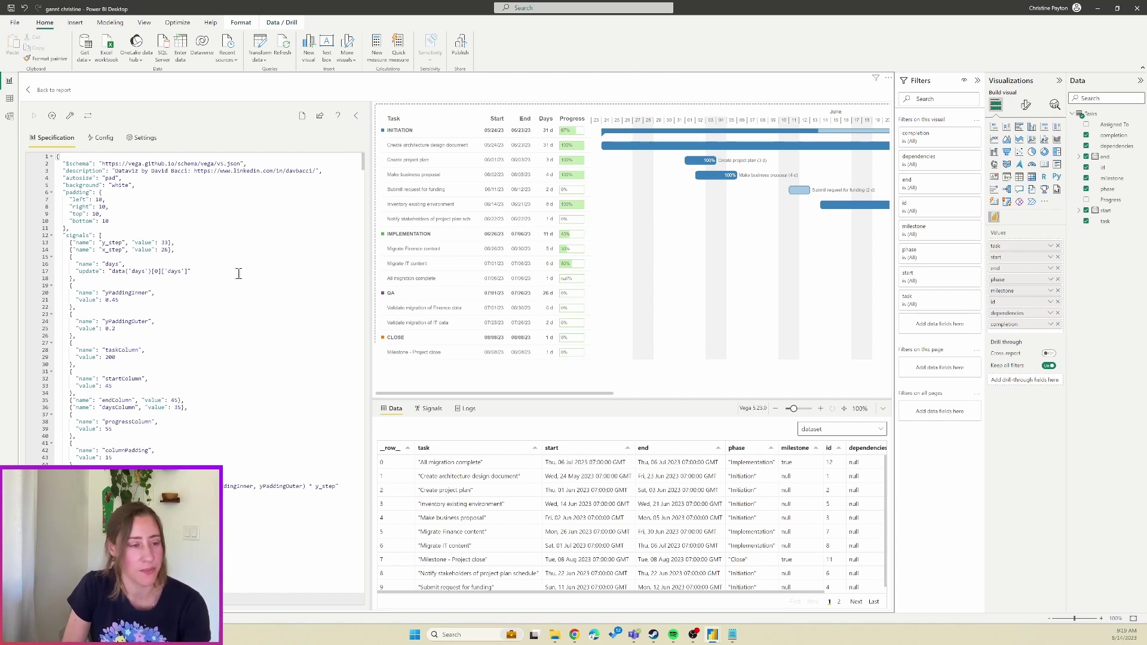
pyautogui.click(198, 235)
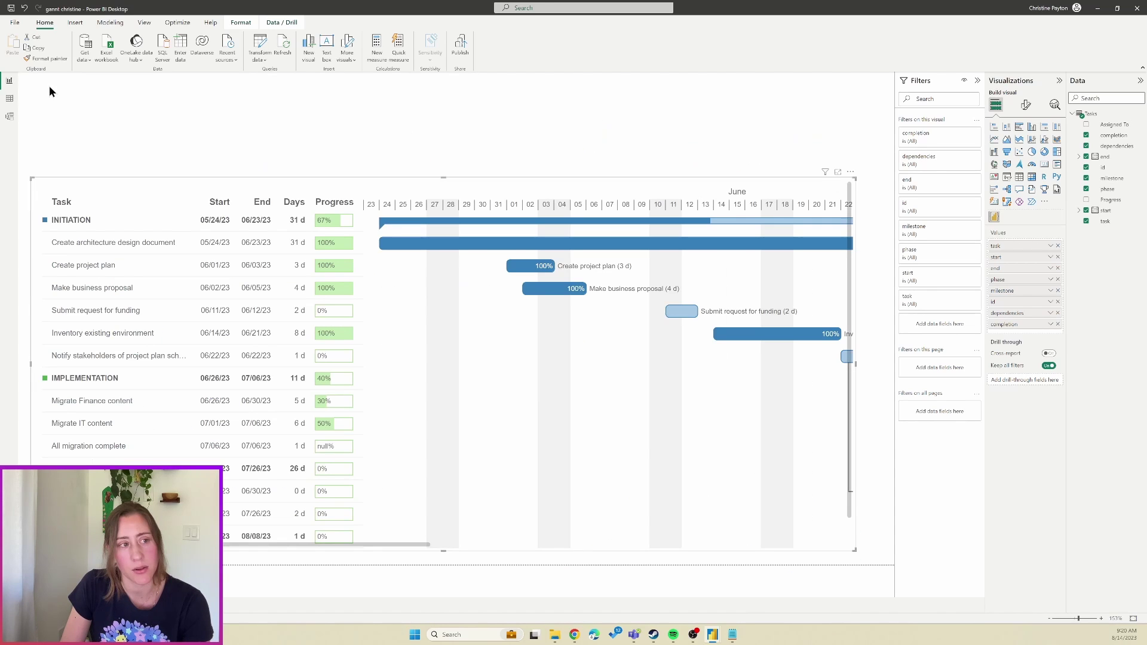
pyautogui.moveTo(371, 181); pyautogui.dragTo(368, 107)
pyautogui.moveTo(853, 477); pyautogui.dragTo(875, 555)
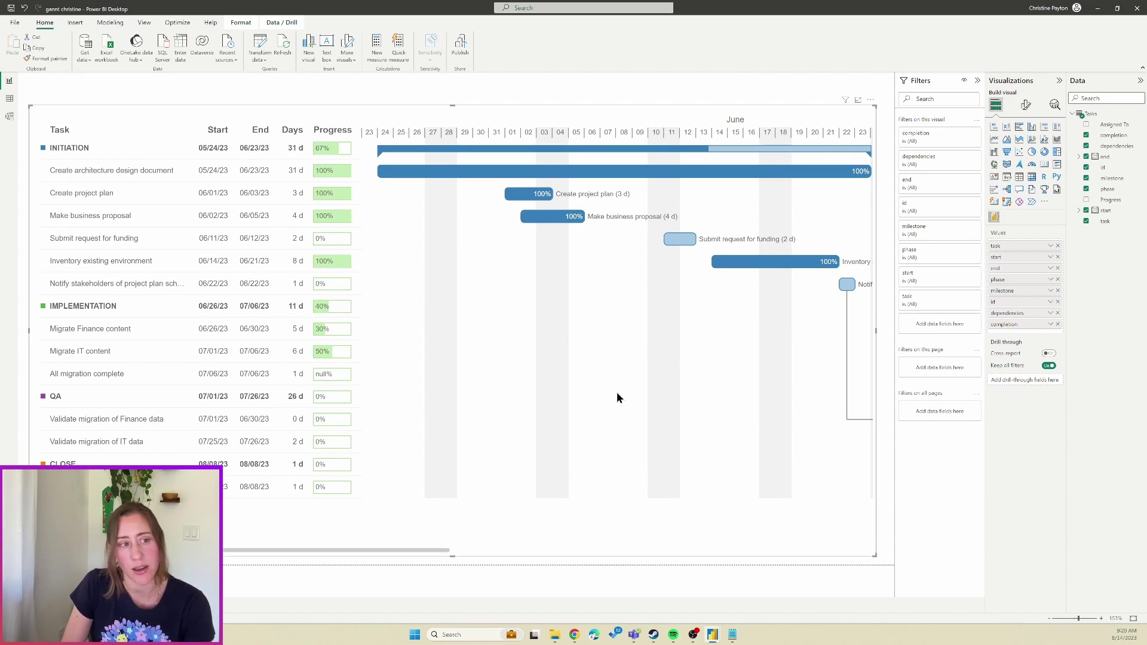